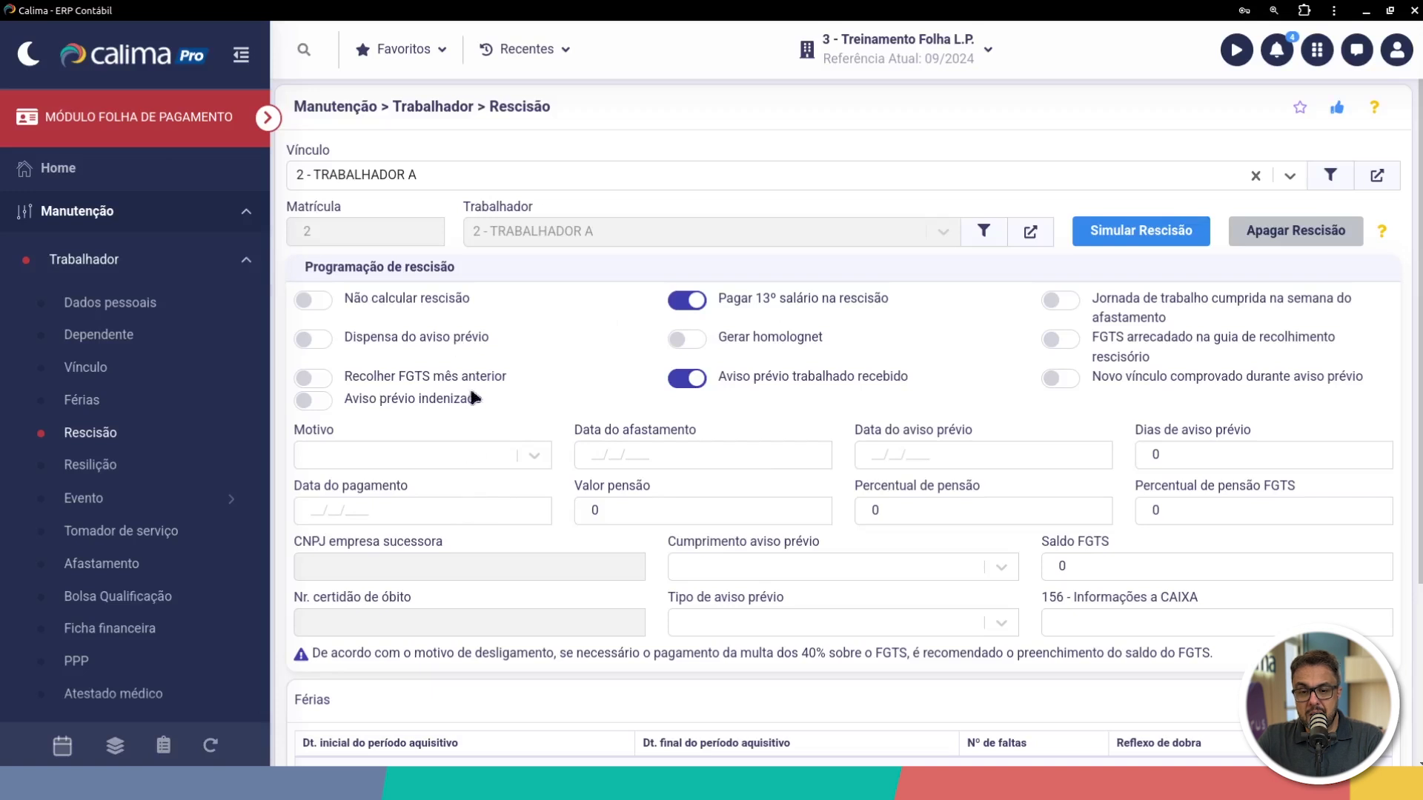
- Review the Programação de rescisão options Não calcular rescisão, Dispensa do aviso prévio and Recolher FGTS mês anterior
left_click_drag(303, 268, 487, 276)
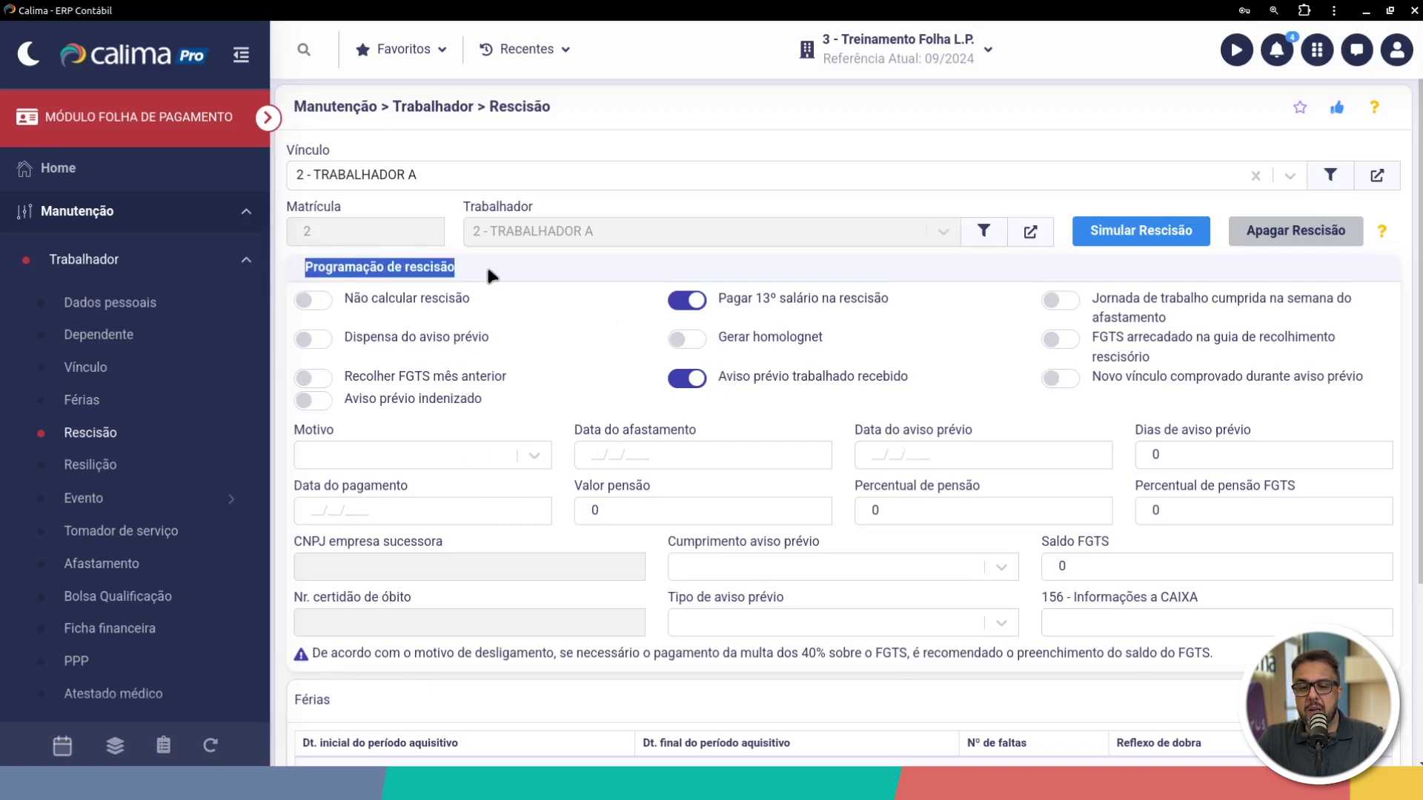
left_click(548, 337)
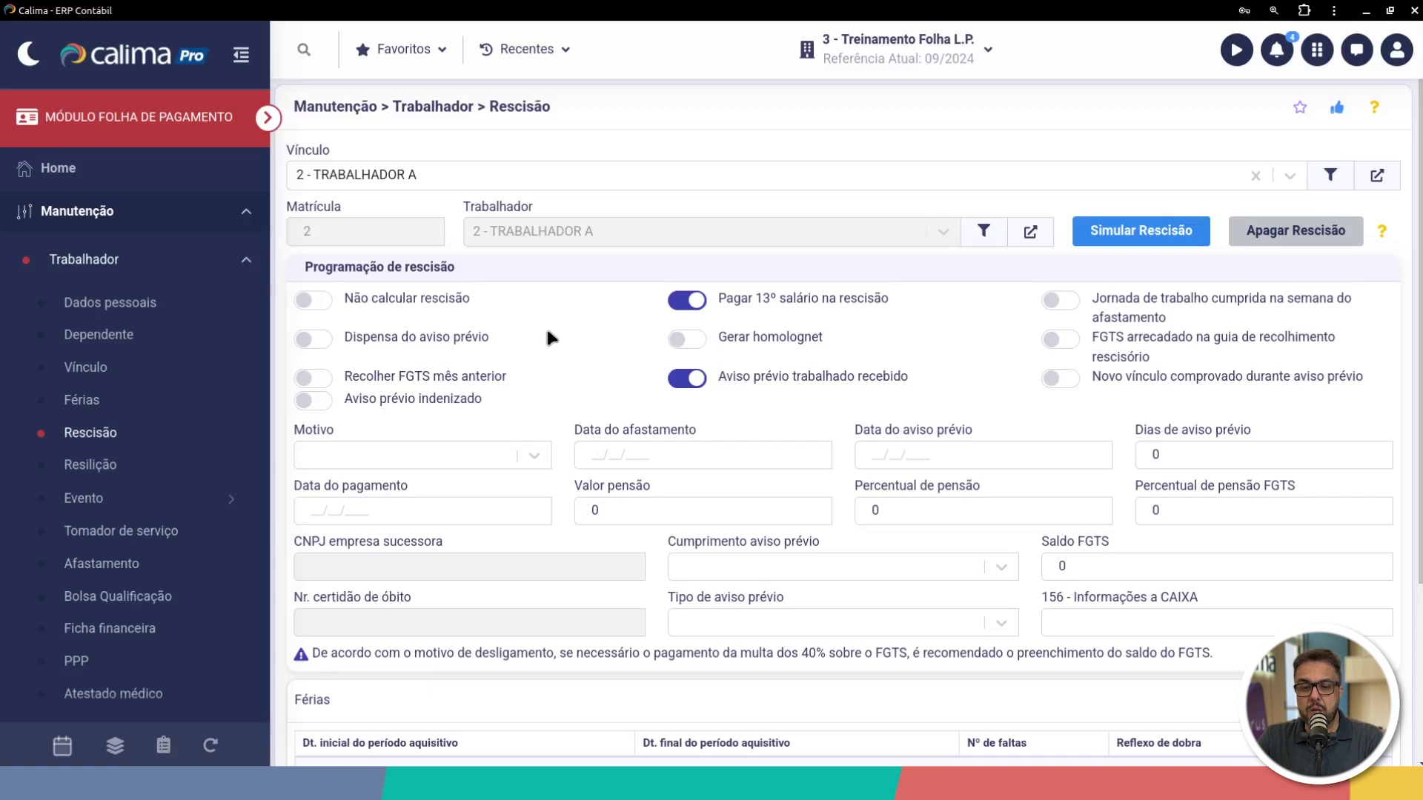
left_click_drag(478, 305, 344, 296)
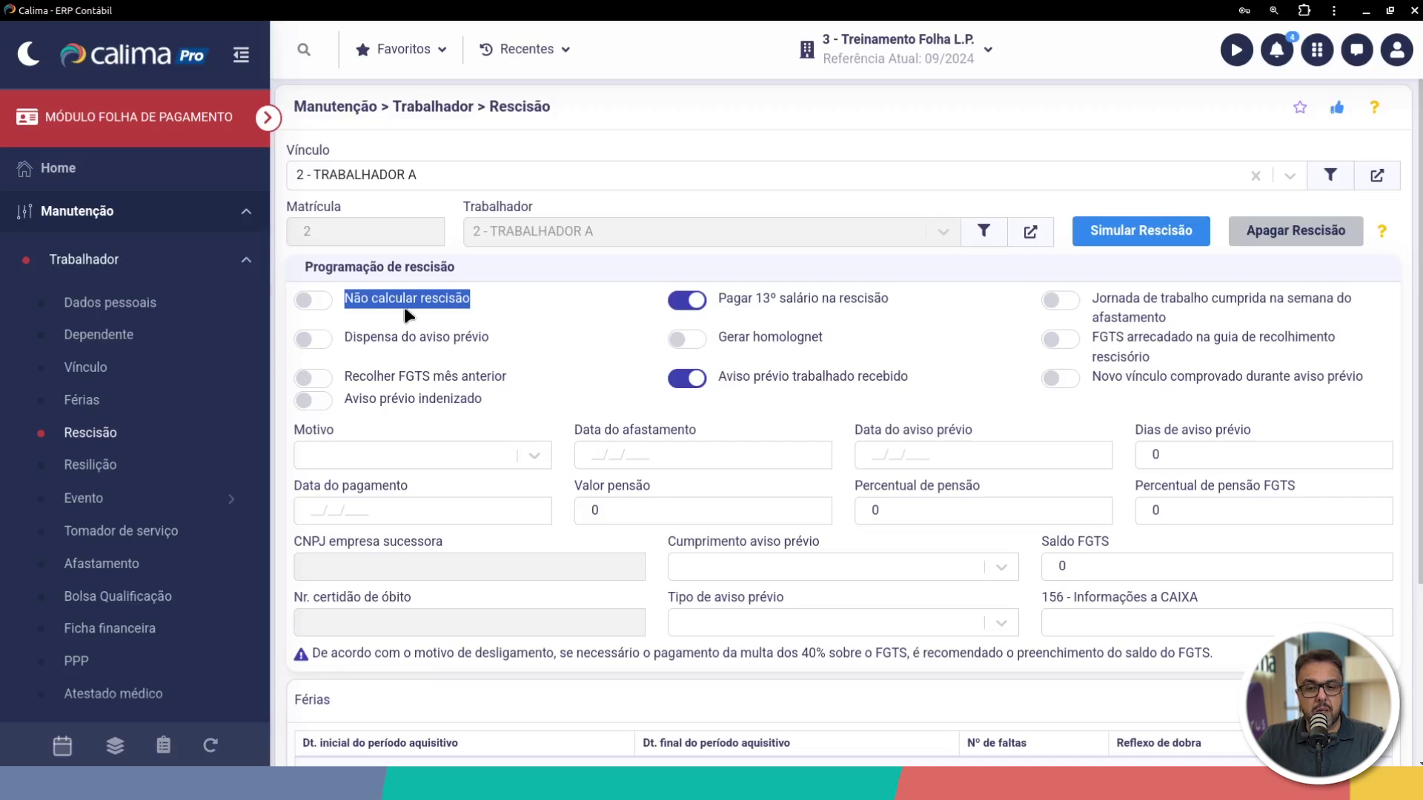
left_click_drag(489, 338, 352, 338)
left_click_drag(533, 337, 353, 340)
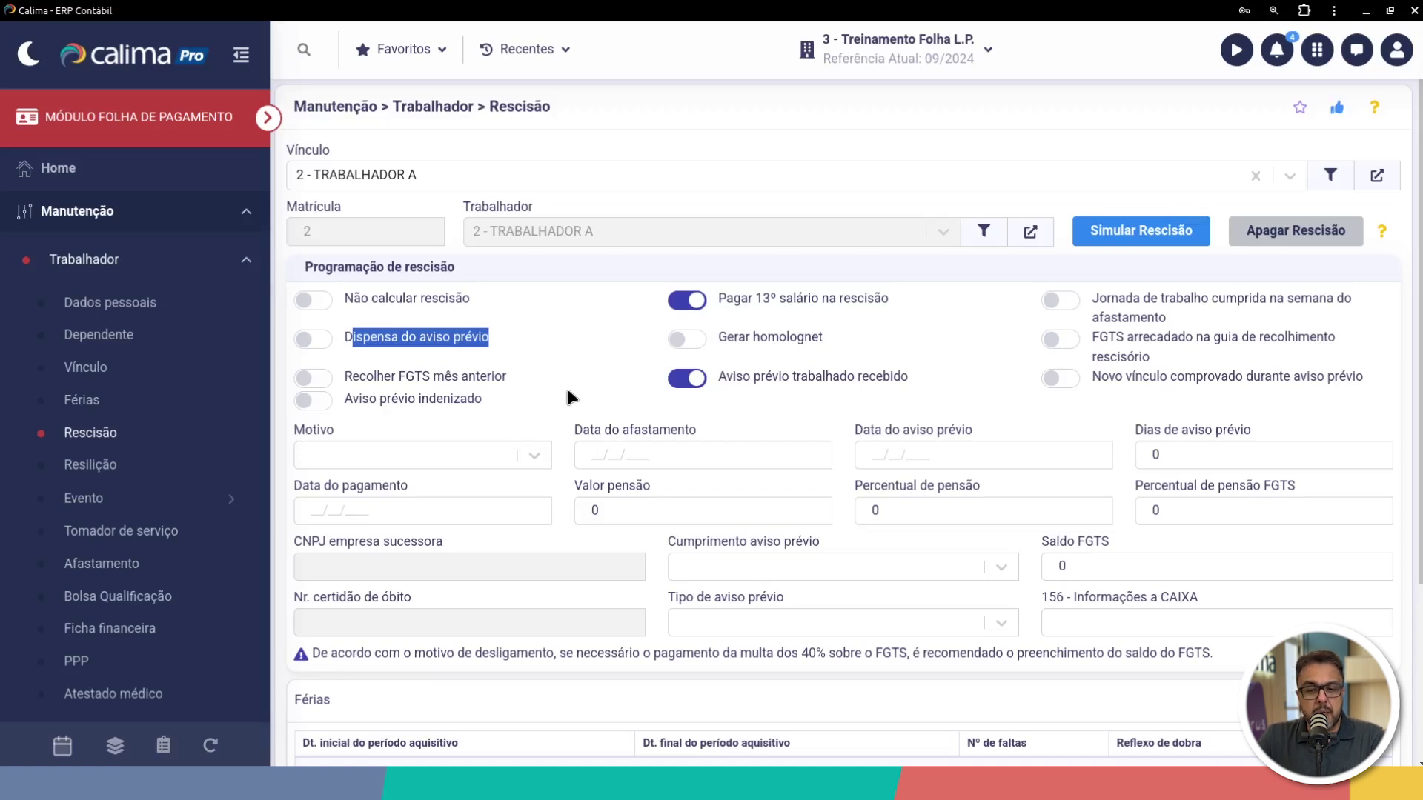
left_click_drag(522, 375, 343, 378)
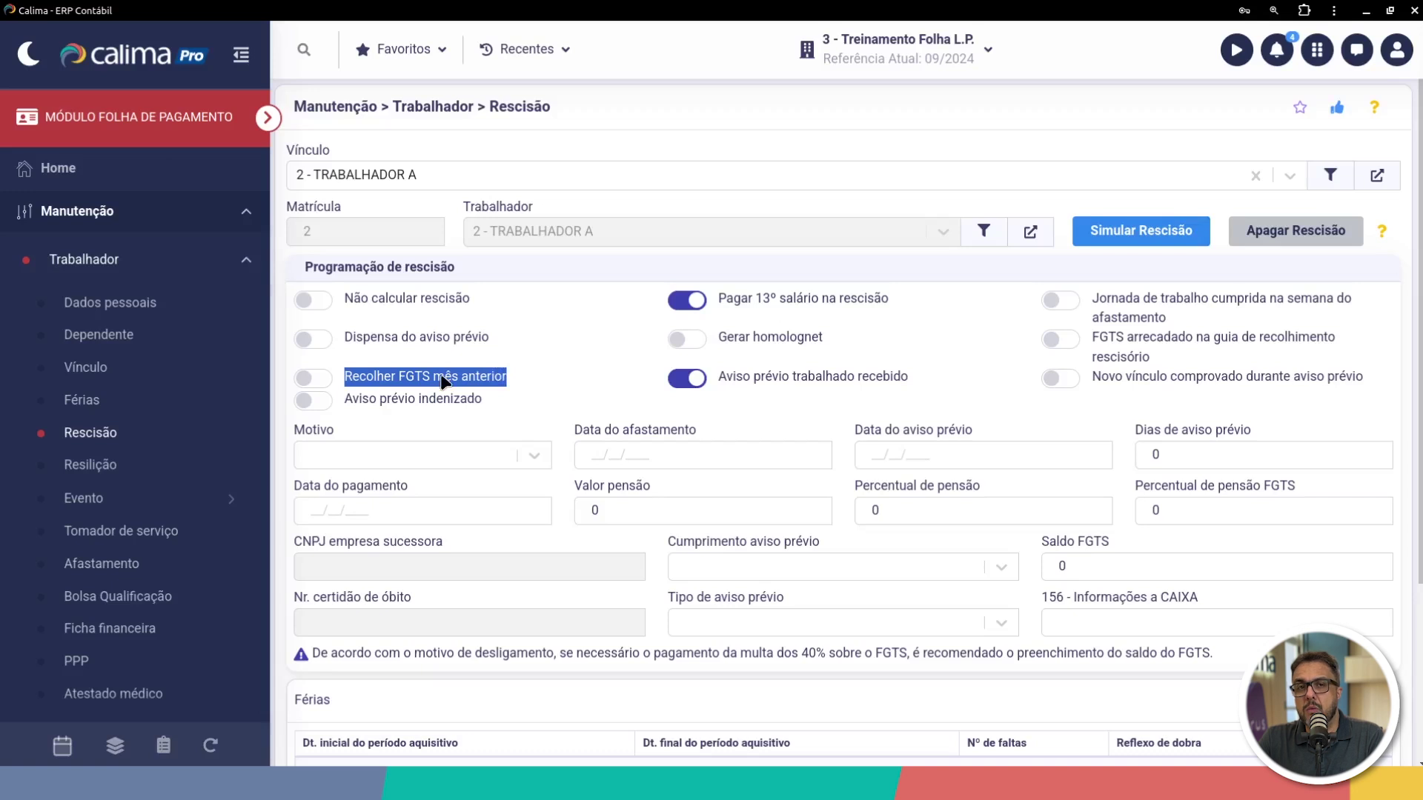
- Try out Recolher FGTS mês anterior and Aviso prévio indenizado, switching each option on and back off
left_click(315, 377)
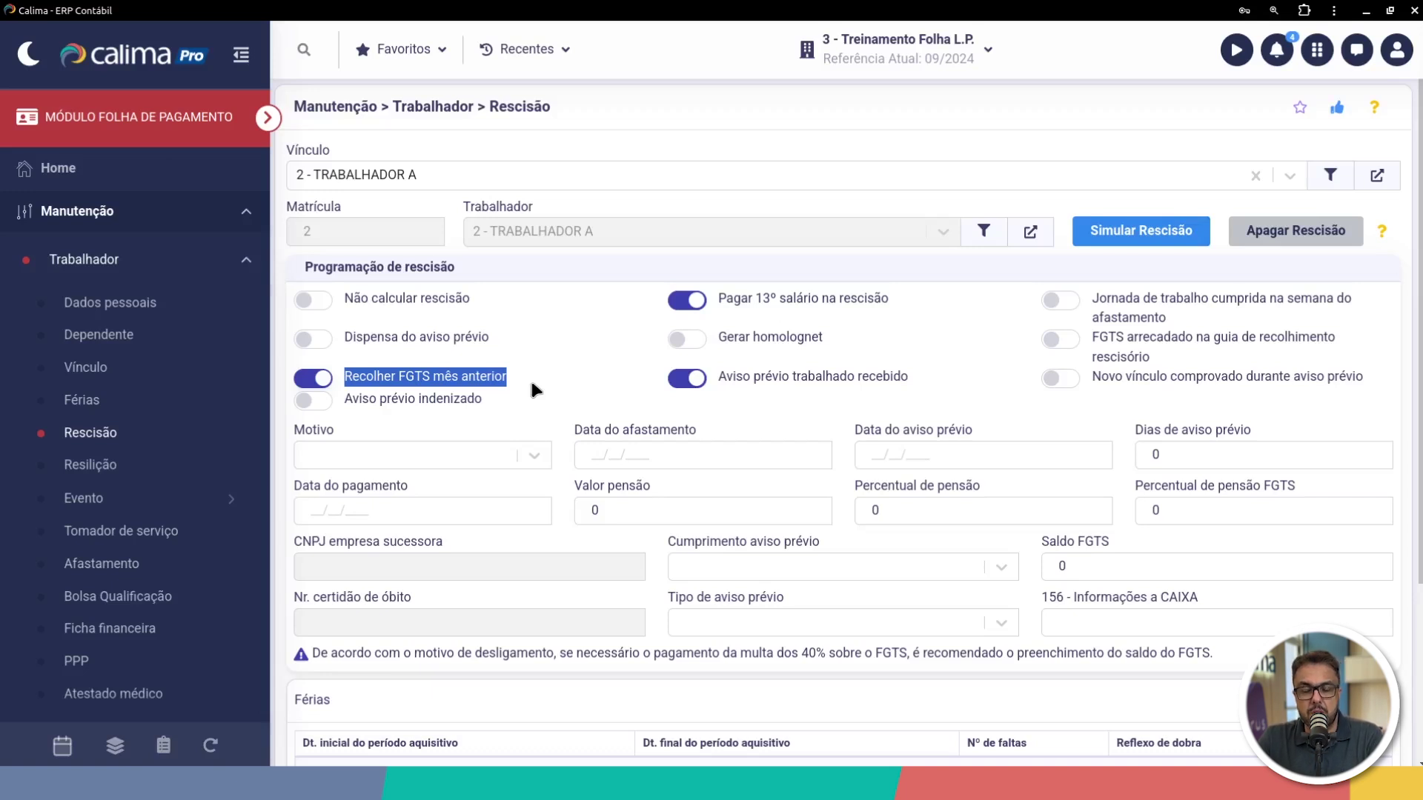
left_click(522, 406)
left_click(309, 383)
left_click(313, 399)
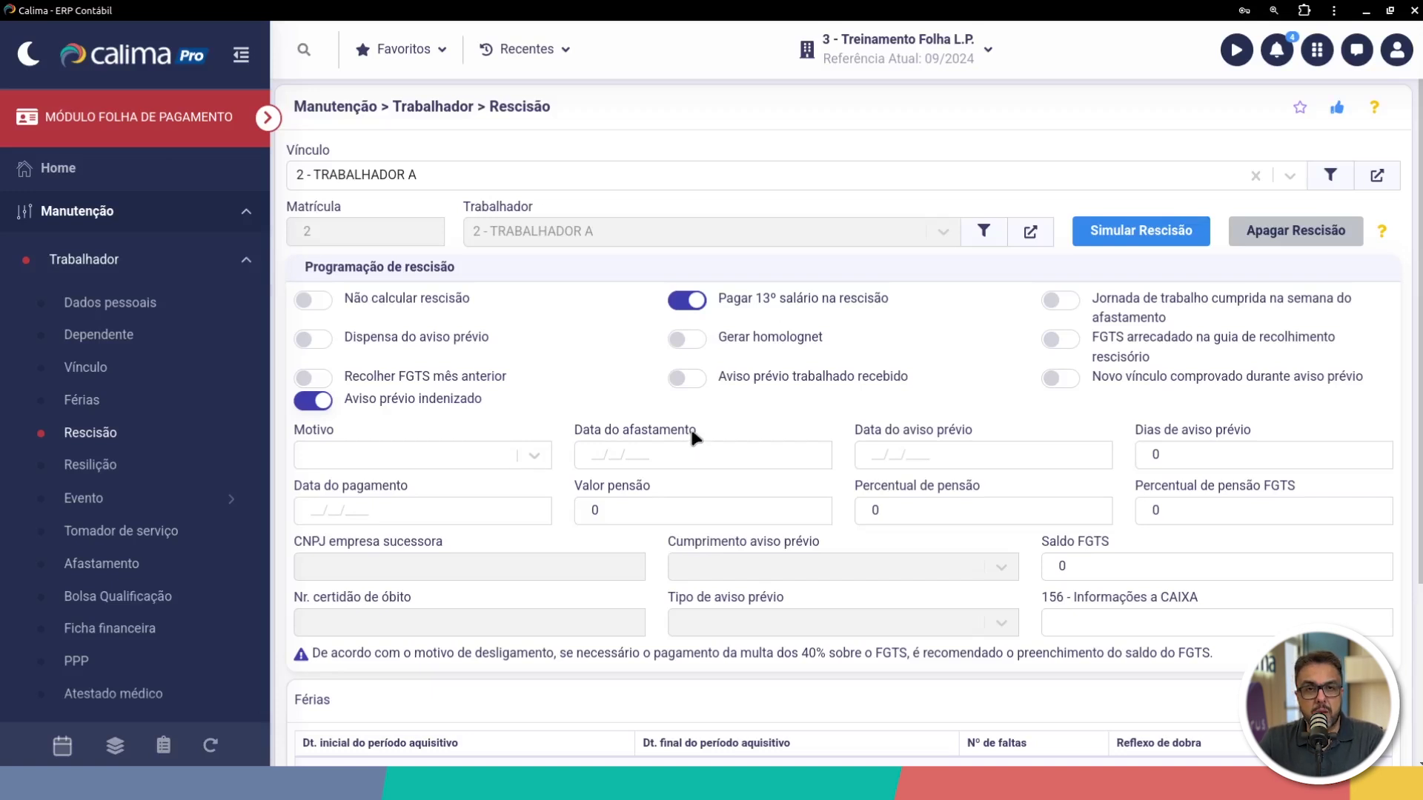
left_click(313, 401)
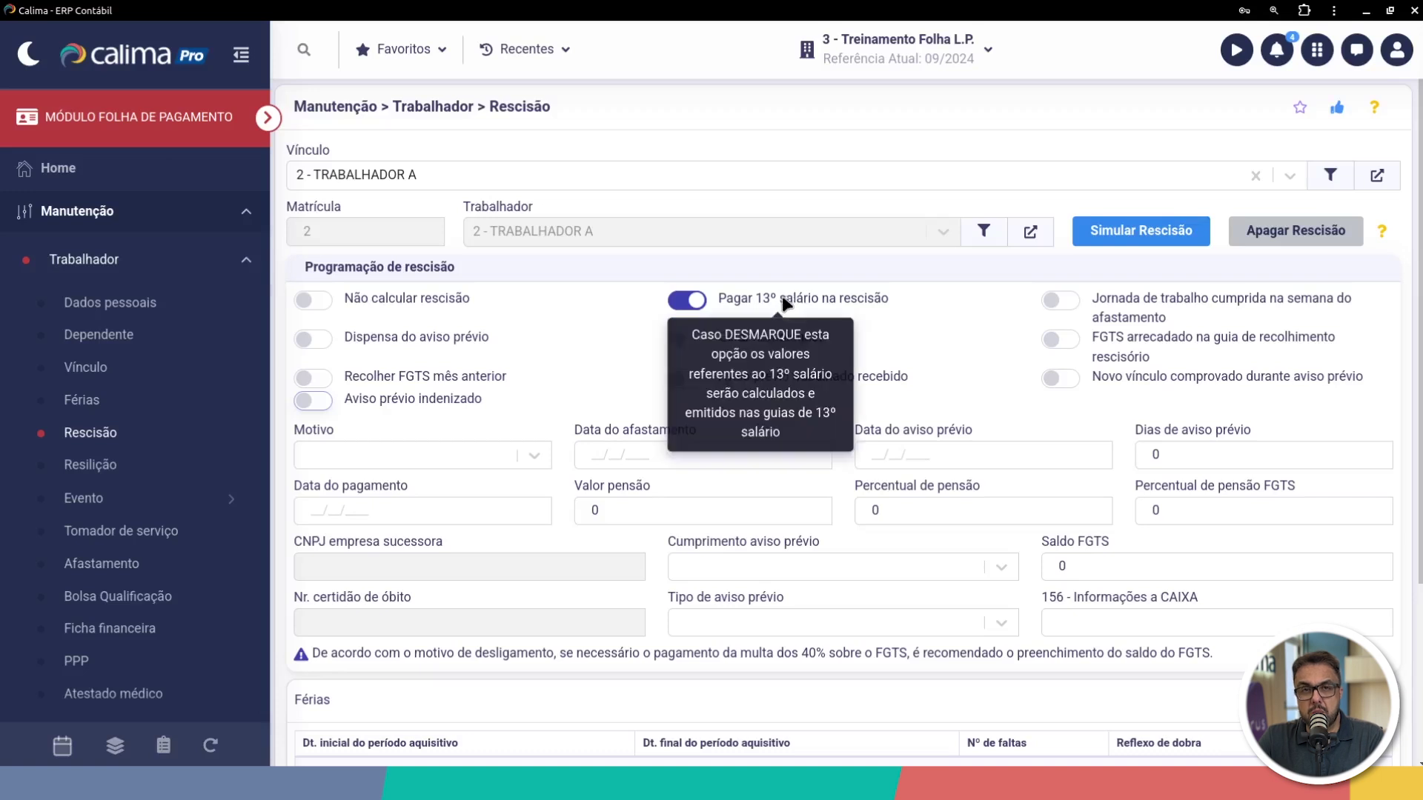
- Read the help for Pagar 13º salário na rescisão, switch that option off, and toggle Gerar homolognet on and back off
mouse_move(836, 304)
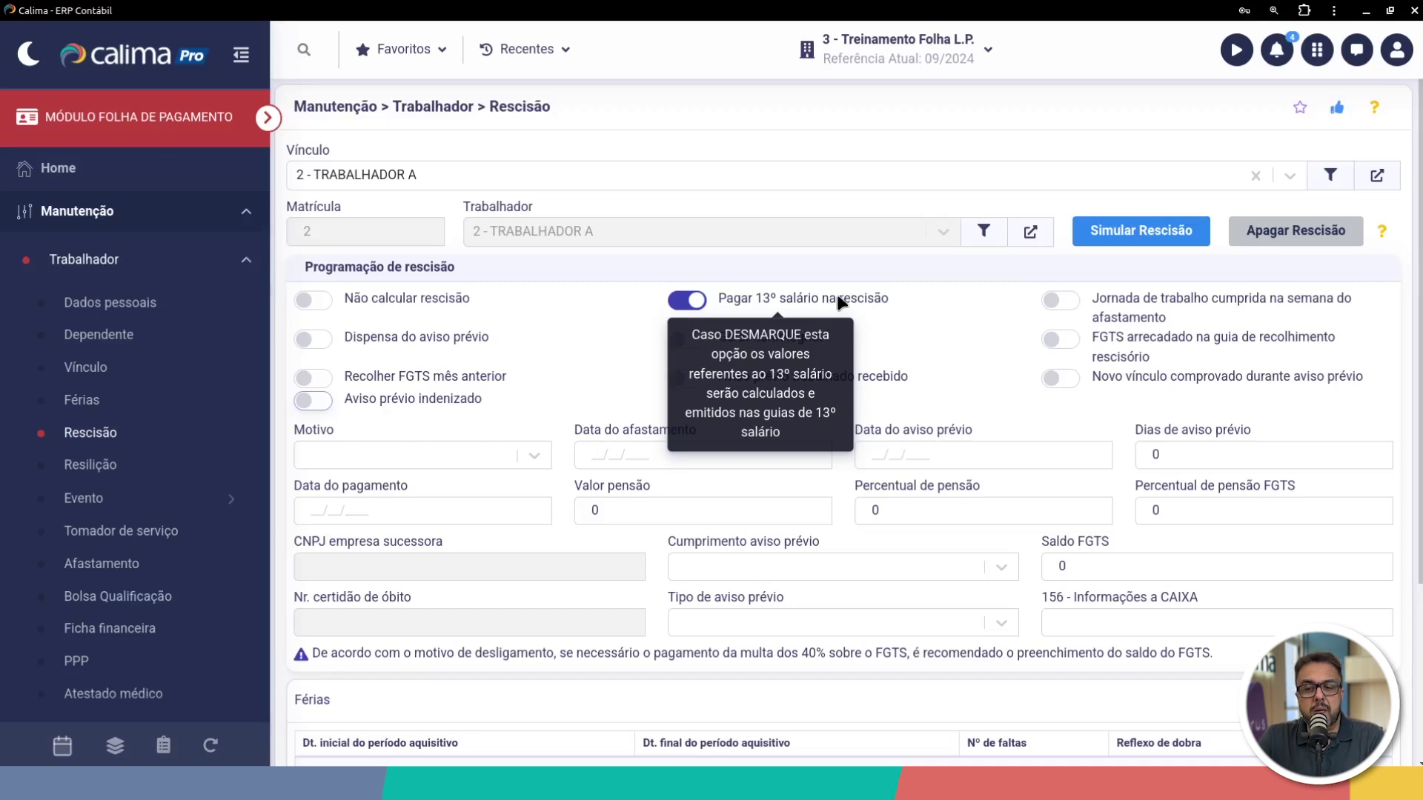
left_click(771, 338)
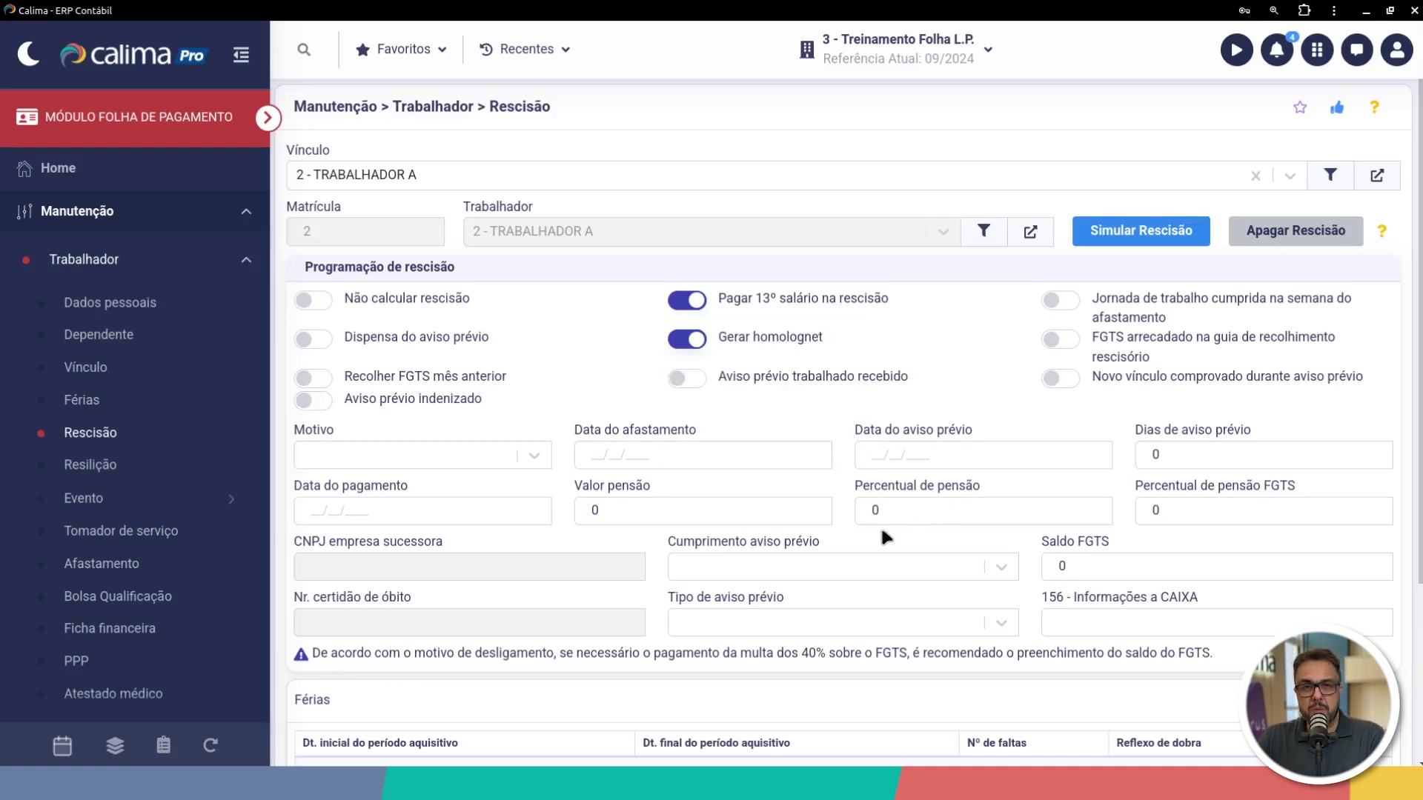
left_click(693, 302)
left_click_drag(824, 339, 717, 339)
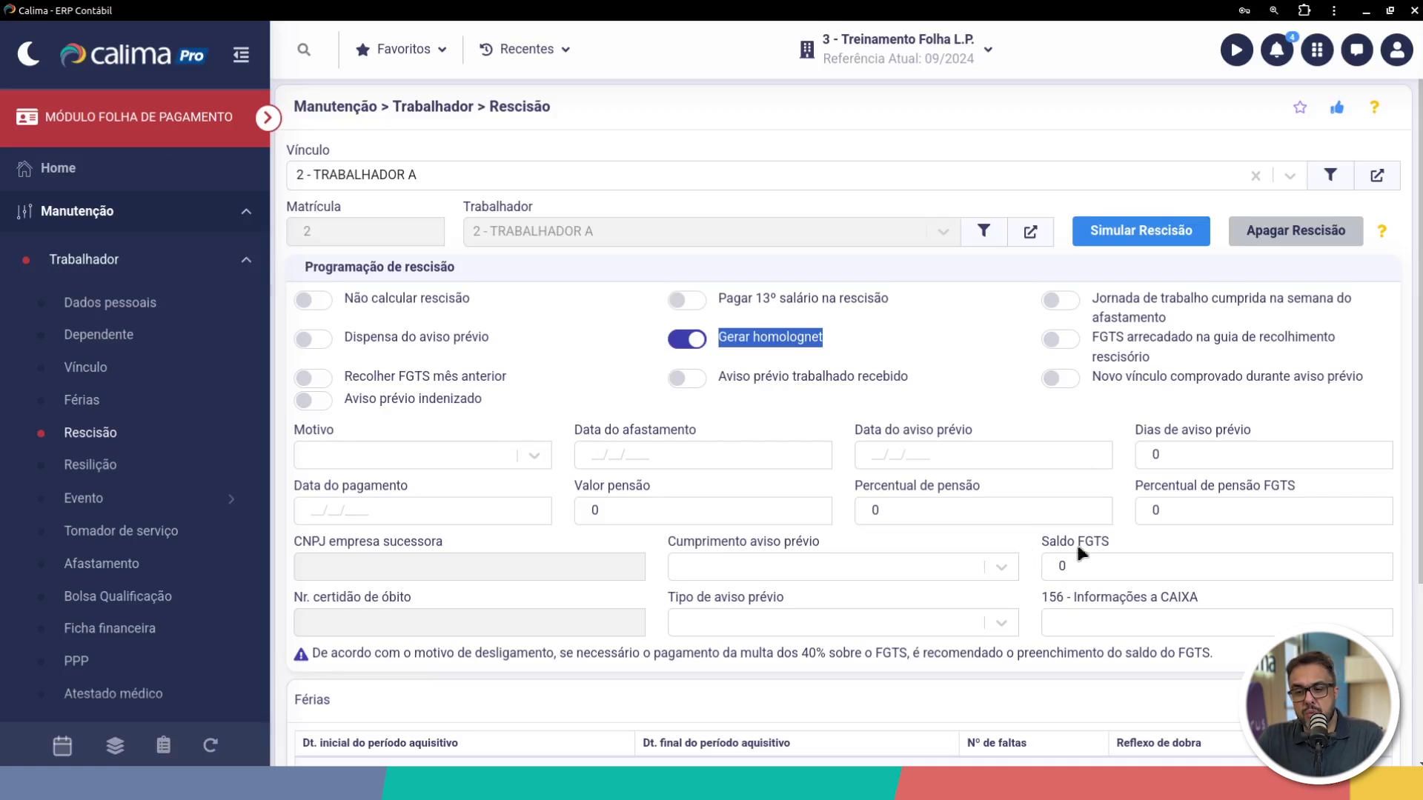
left_click(725, 422)
left_click(690, 340)
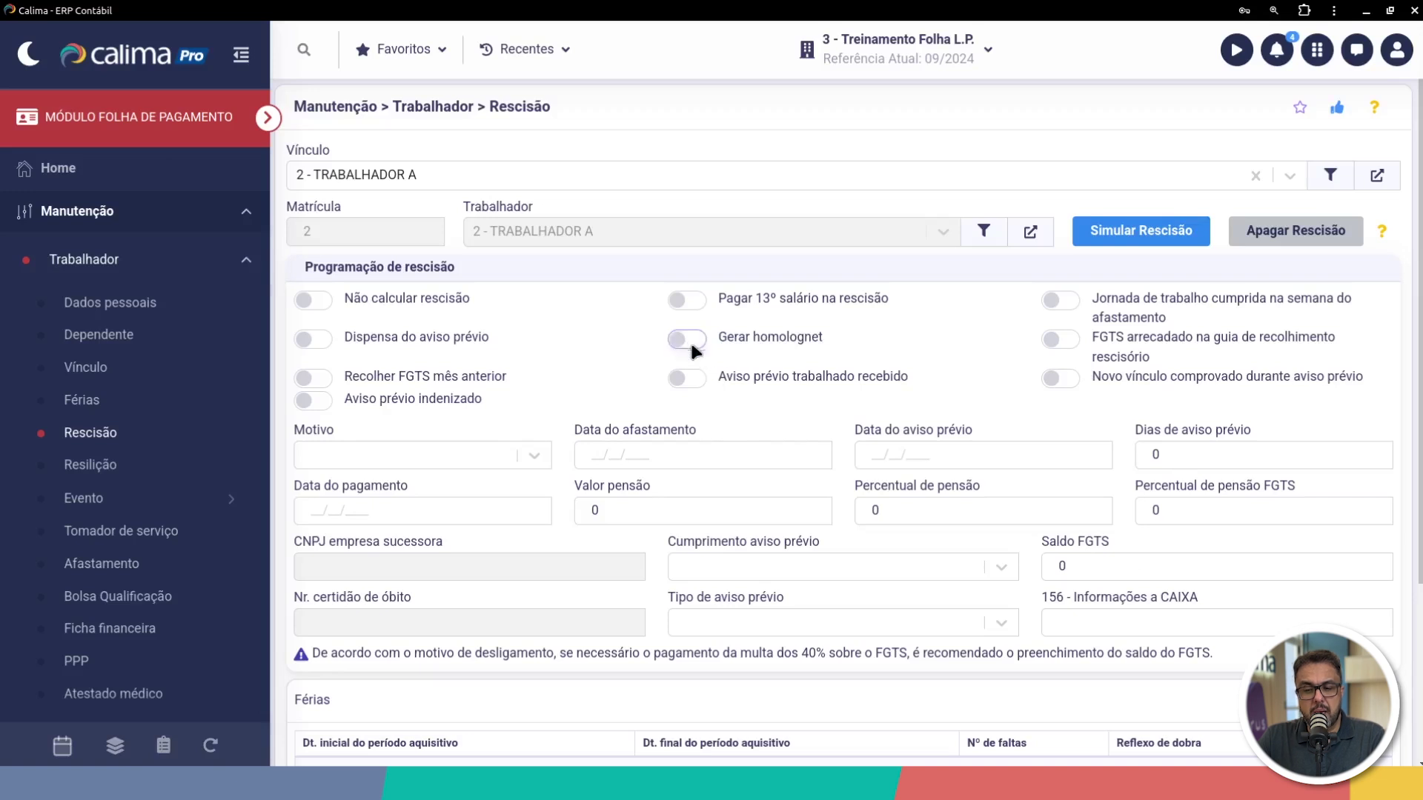
- Try out the options Aviso prévio trabalhado recebido and Jornada de trabalho cumprida na semana do afastamento
left_click(682, 381)
left_click(1065, 301)
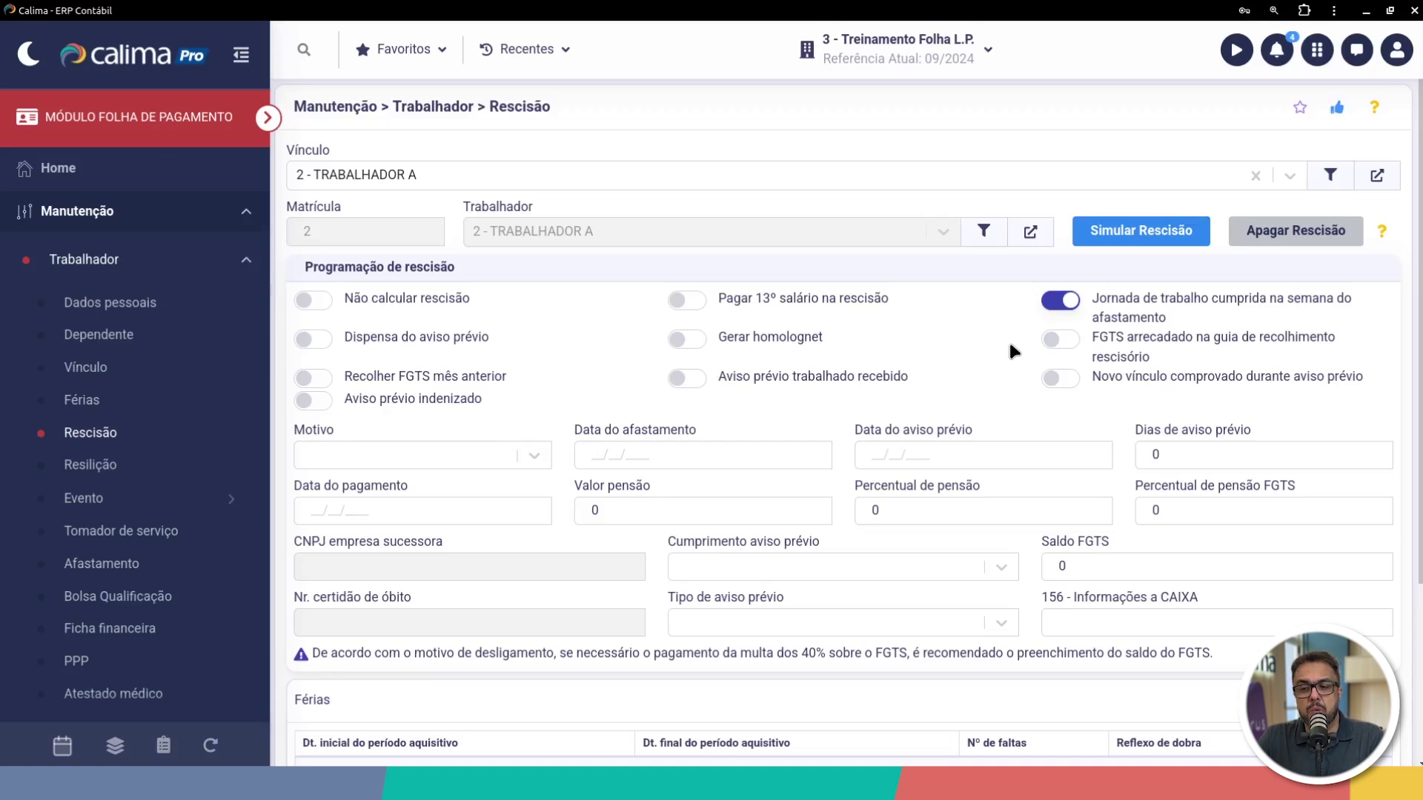
left_click(1062, 300)
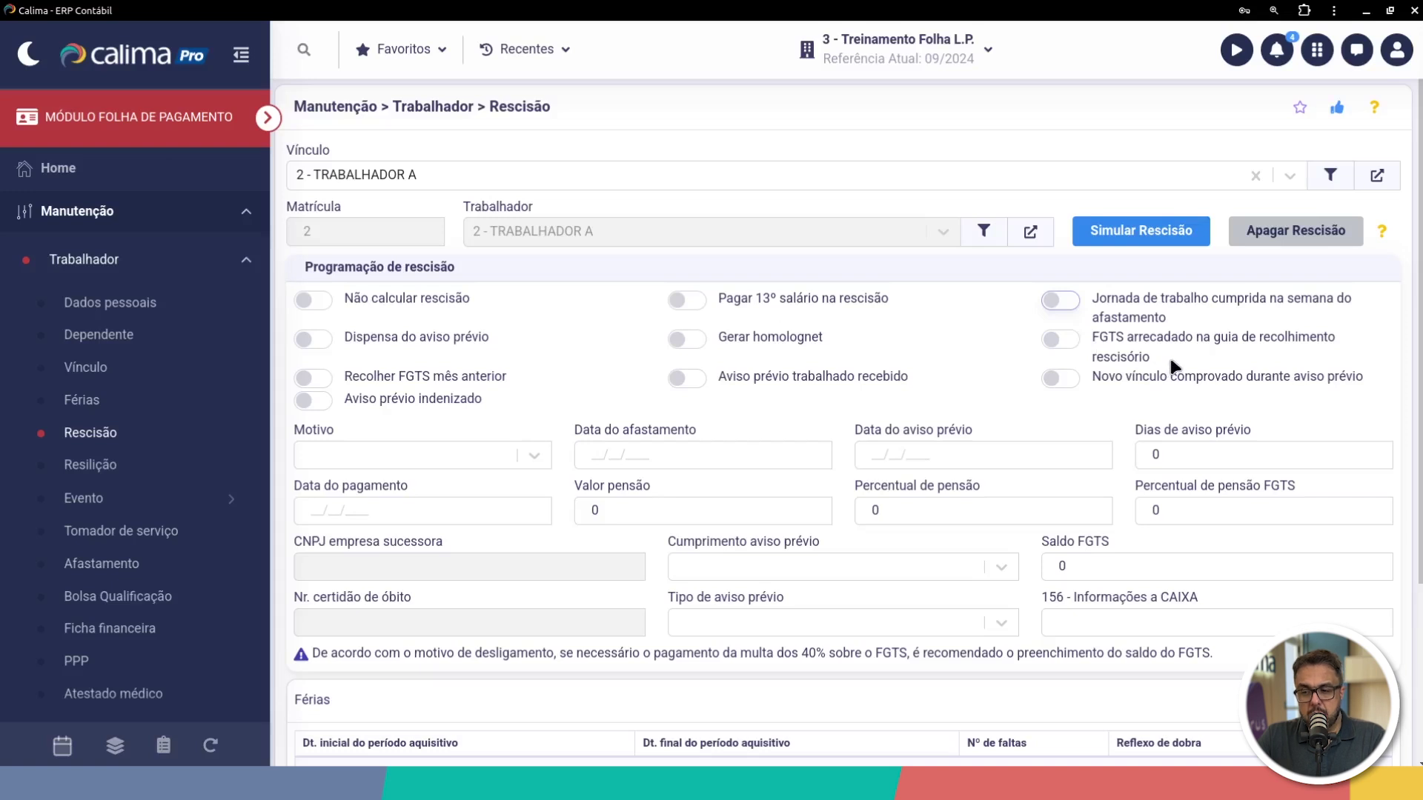
- Toggle FGTS arrecadado na guia de recolhimento rescisório on and back off, and try enabling Novo vínculo comprovado durante aviso prévio
left_click(1058, 341)
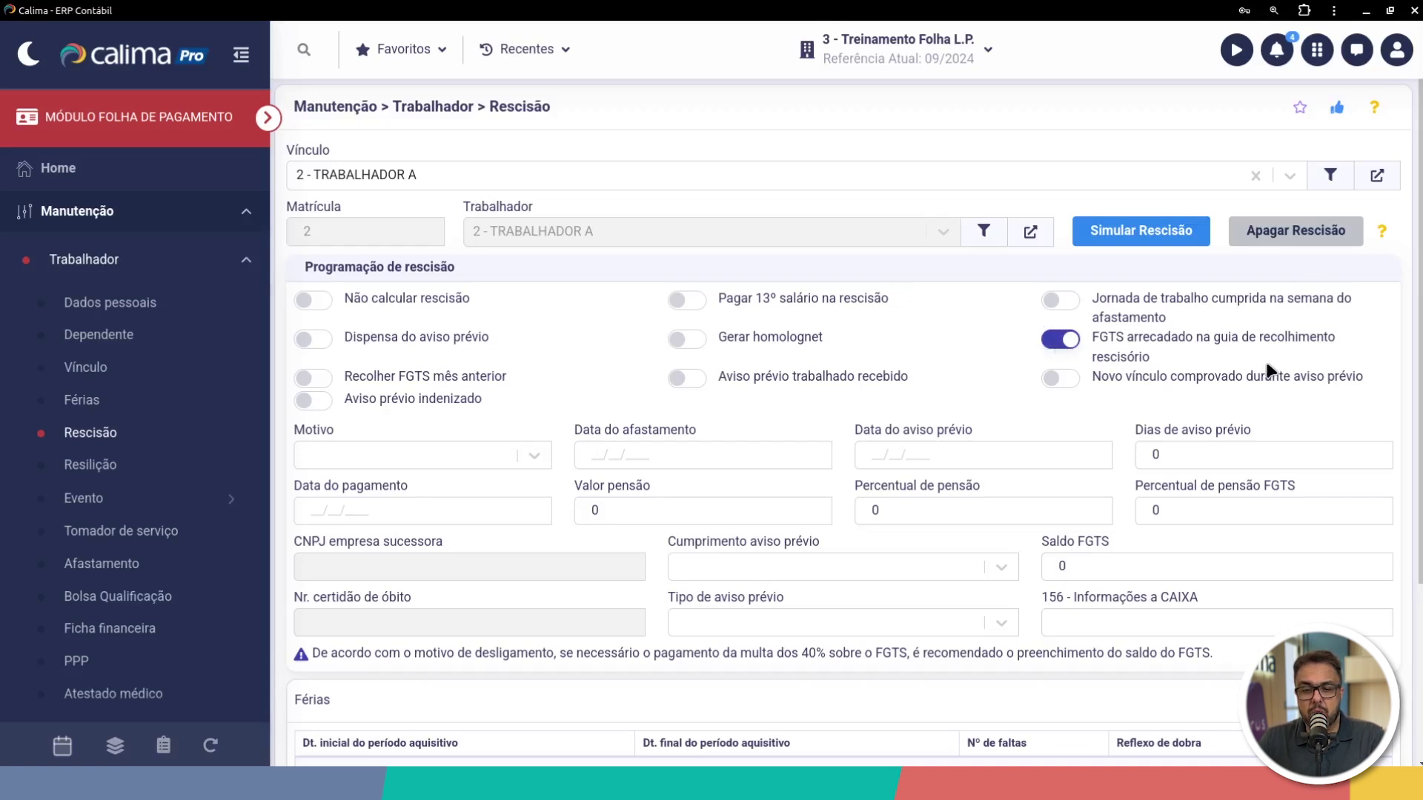
left_click(437, 455)
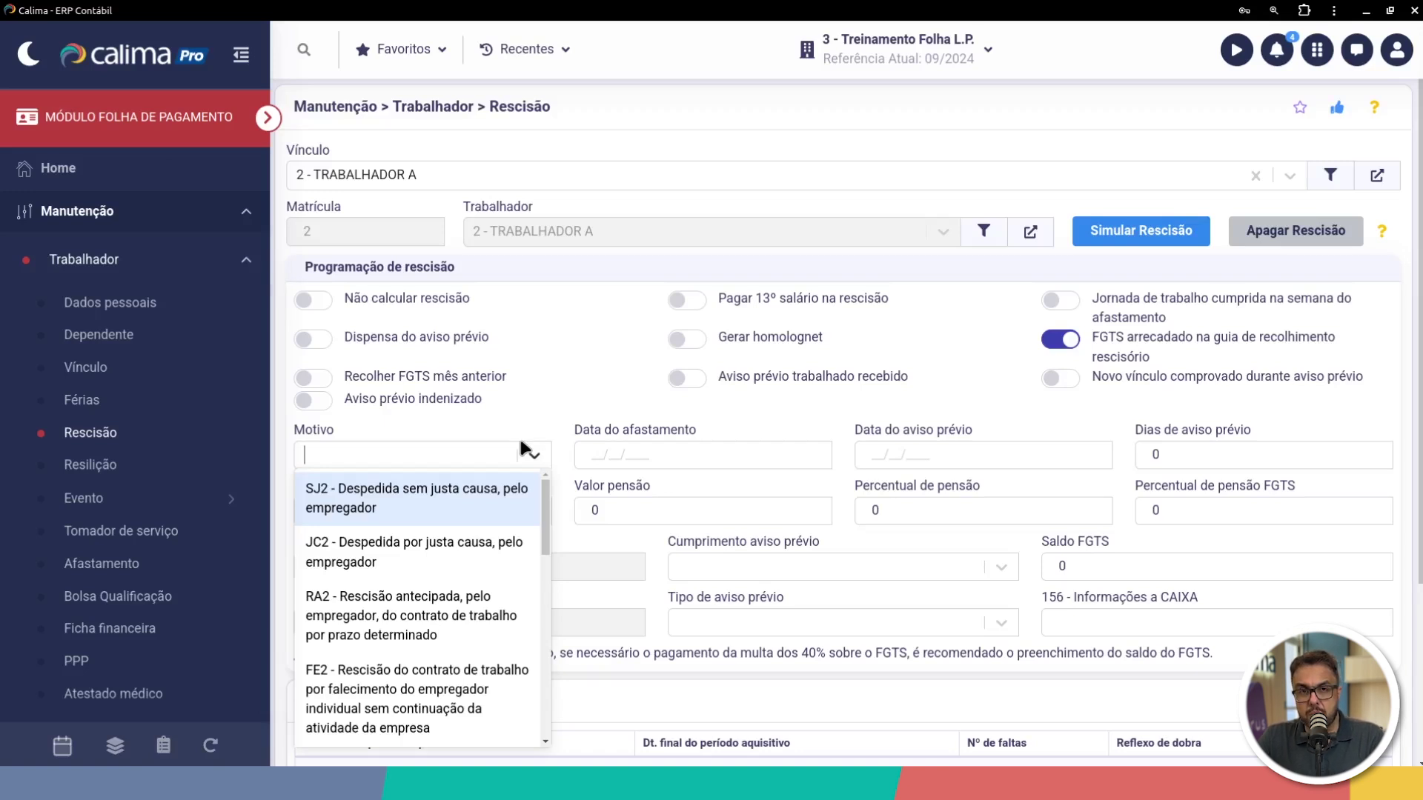
left_click(523, 401)
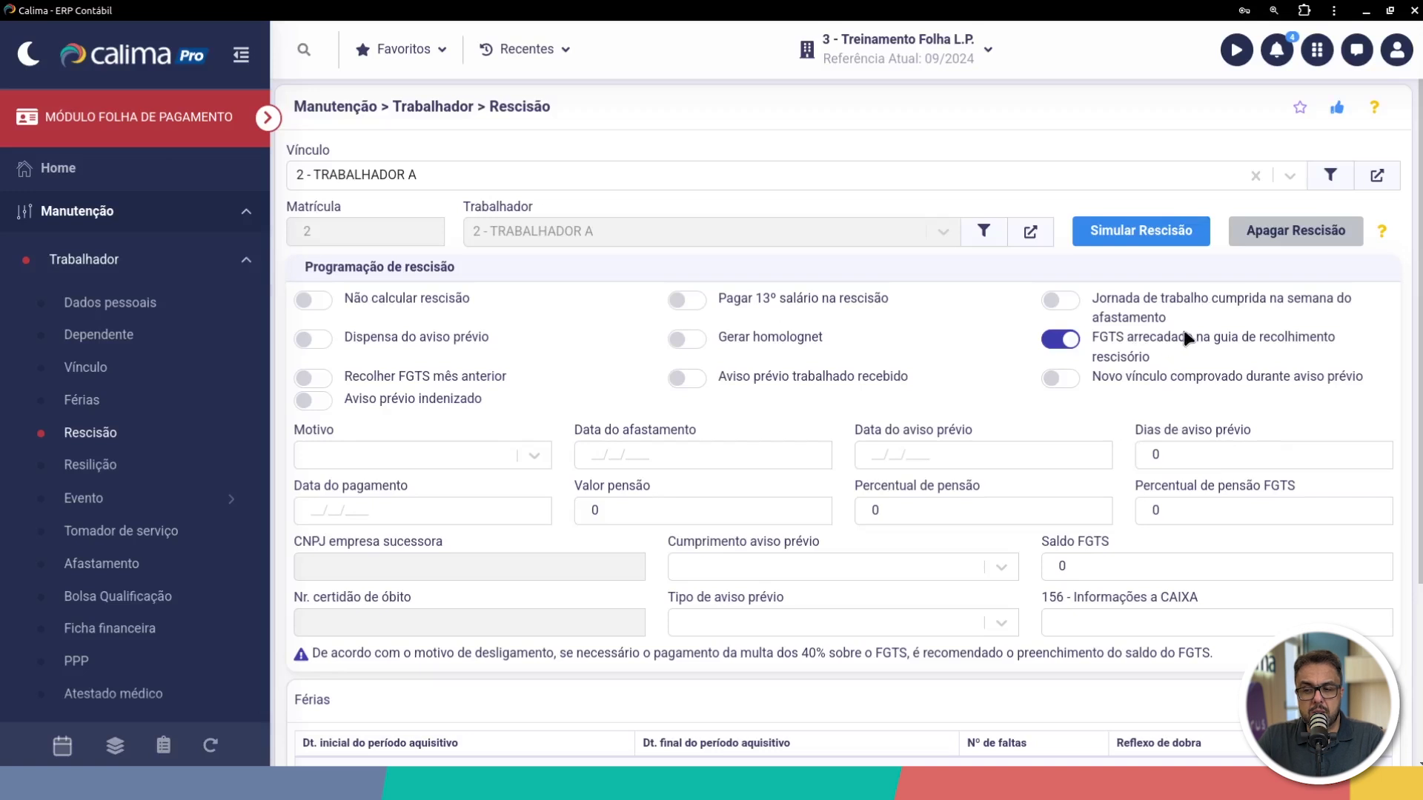
left_click(1059, 339)
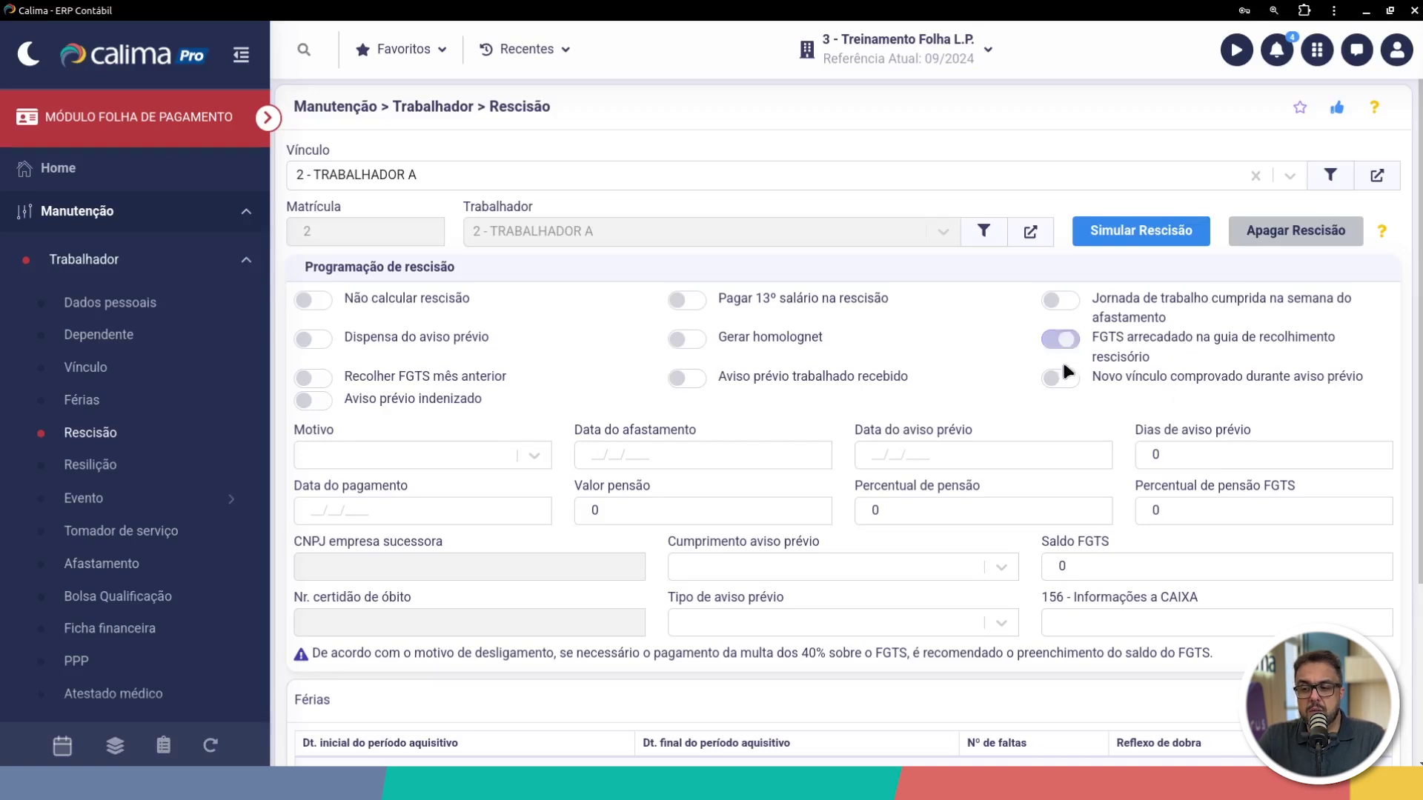
left_click(1057, 380)
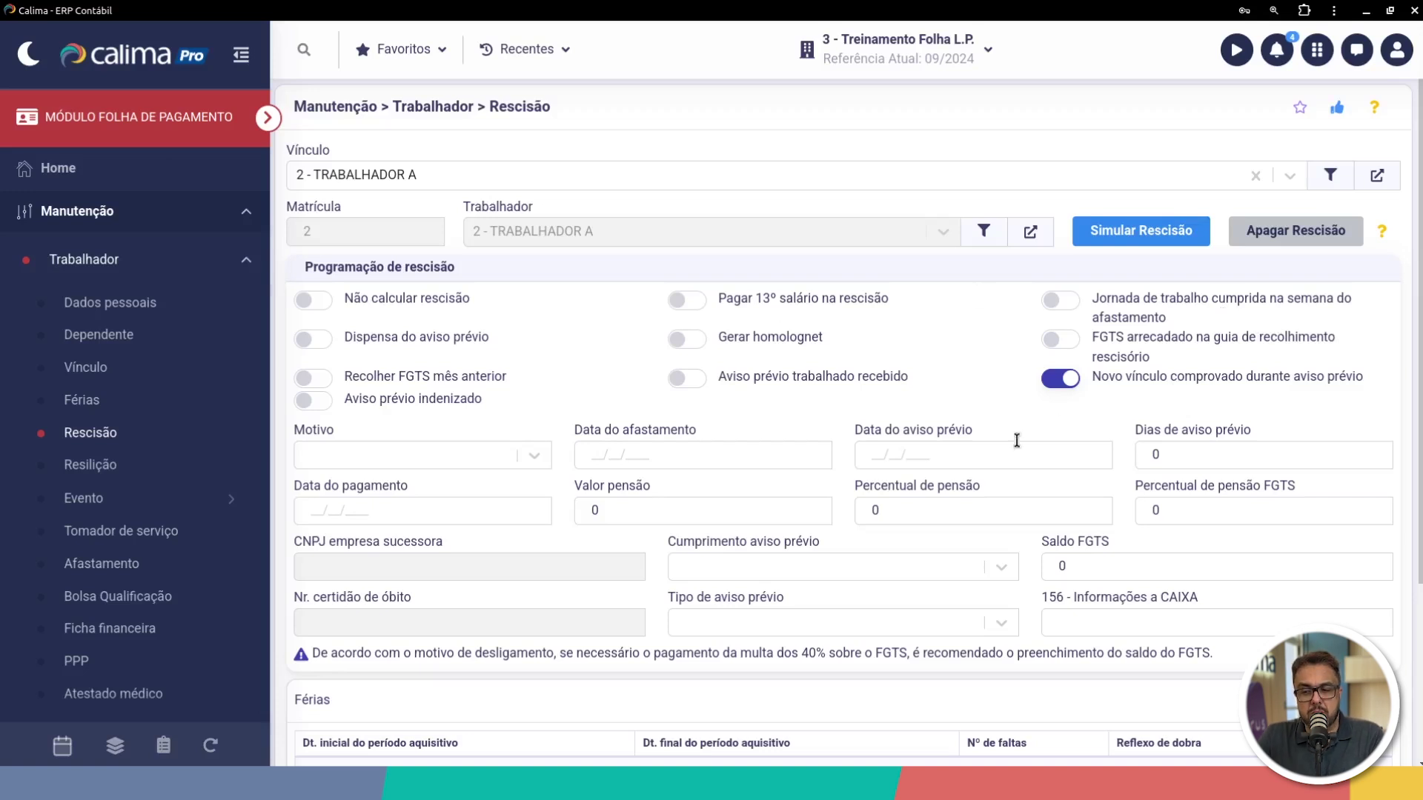
- Examine the termination reasons offered under Motivo and the calendar for Data do afastamento
left_click(533, 456)
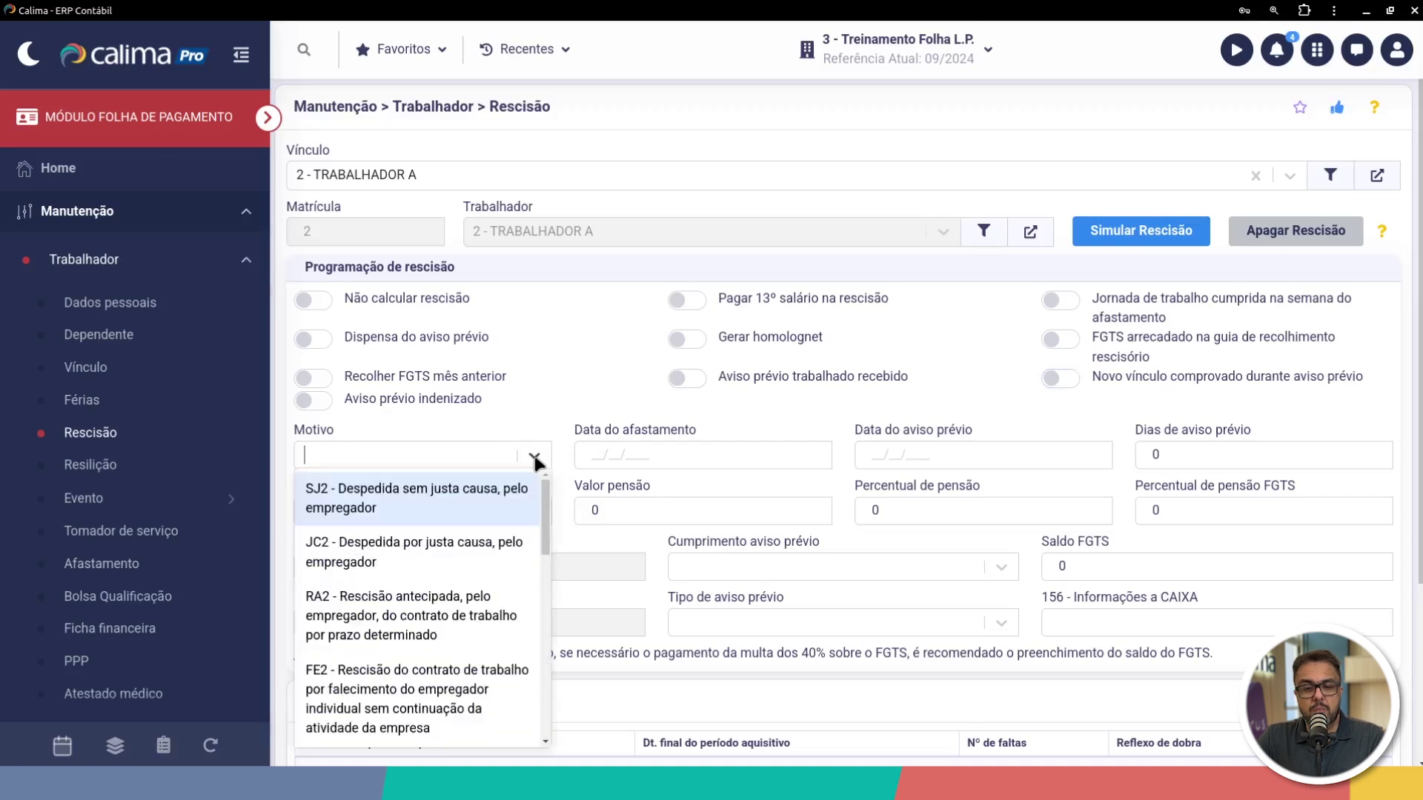
scroll(813, 429, "down", 3)
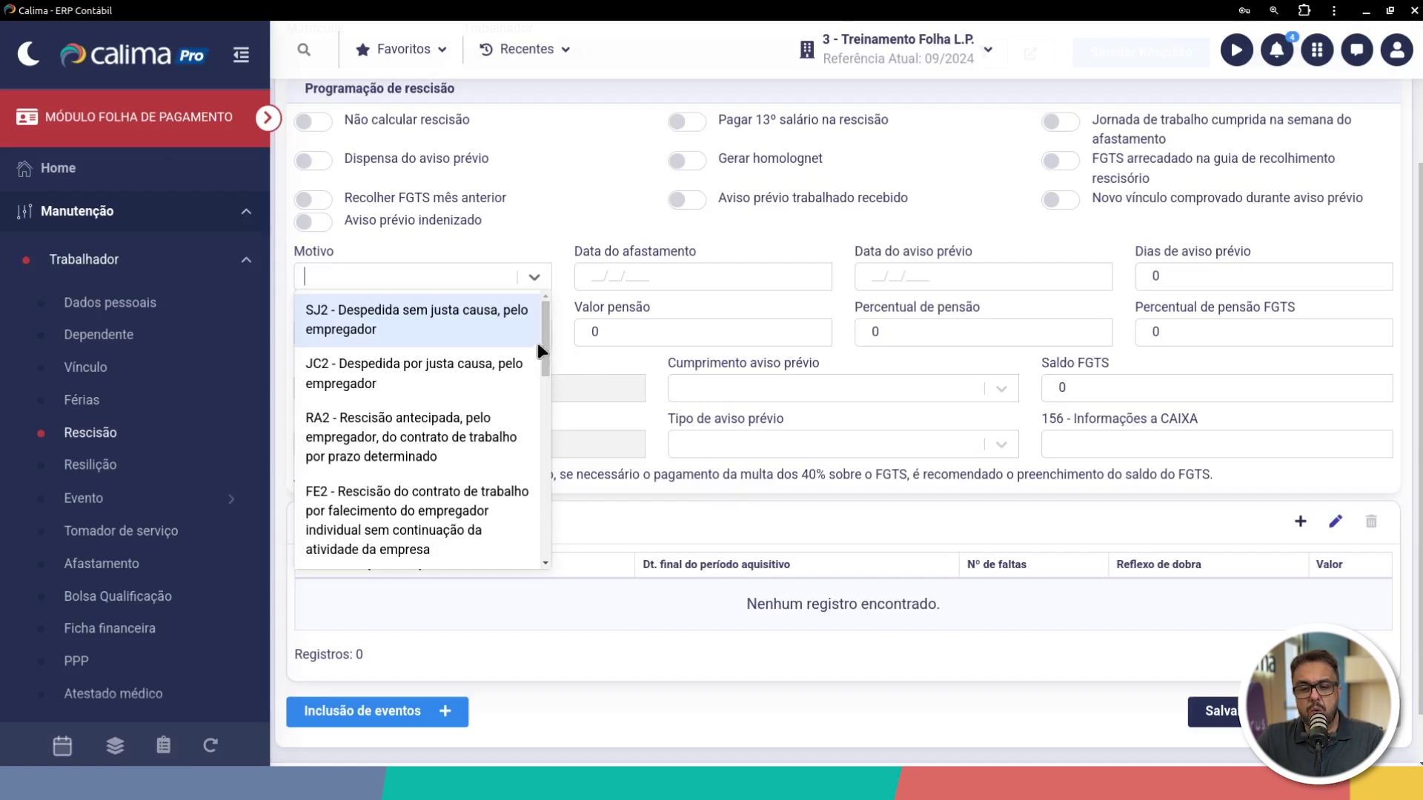
left_click_drag(547, 342, 537, 368)
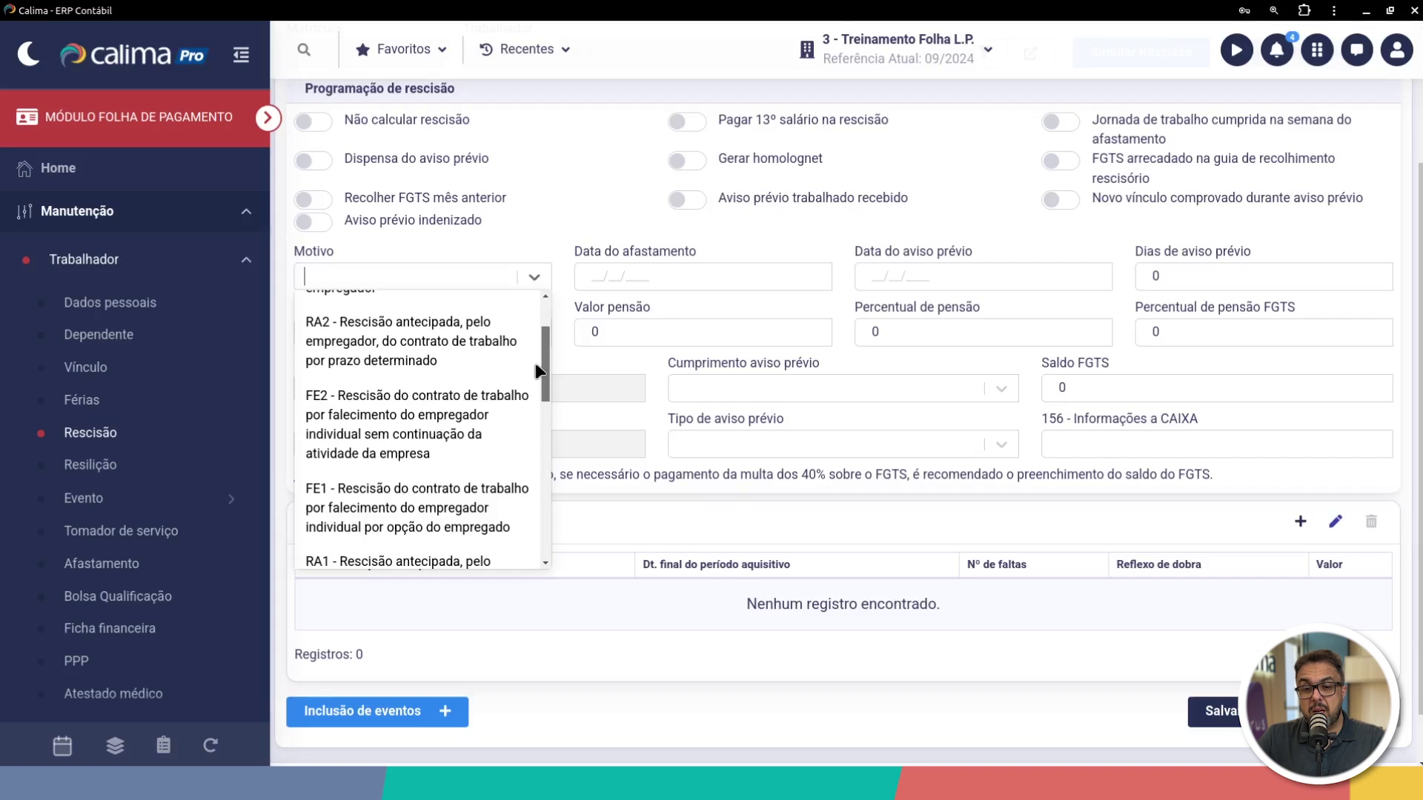
left_click_drag(541, 370, 546, 323)
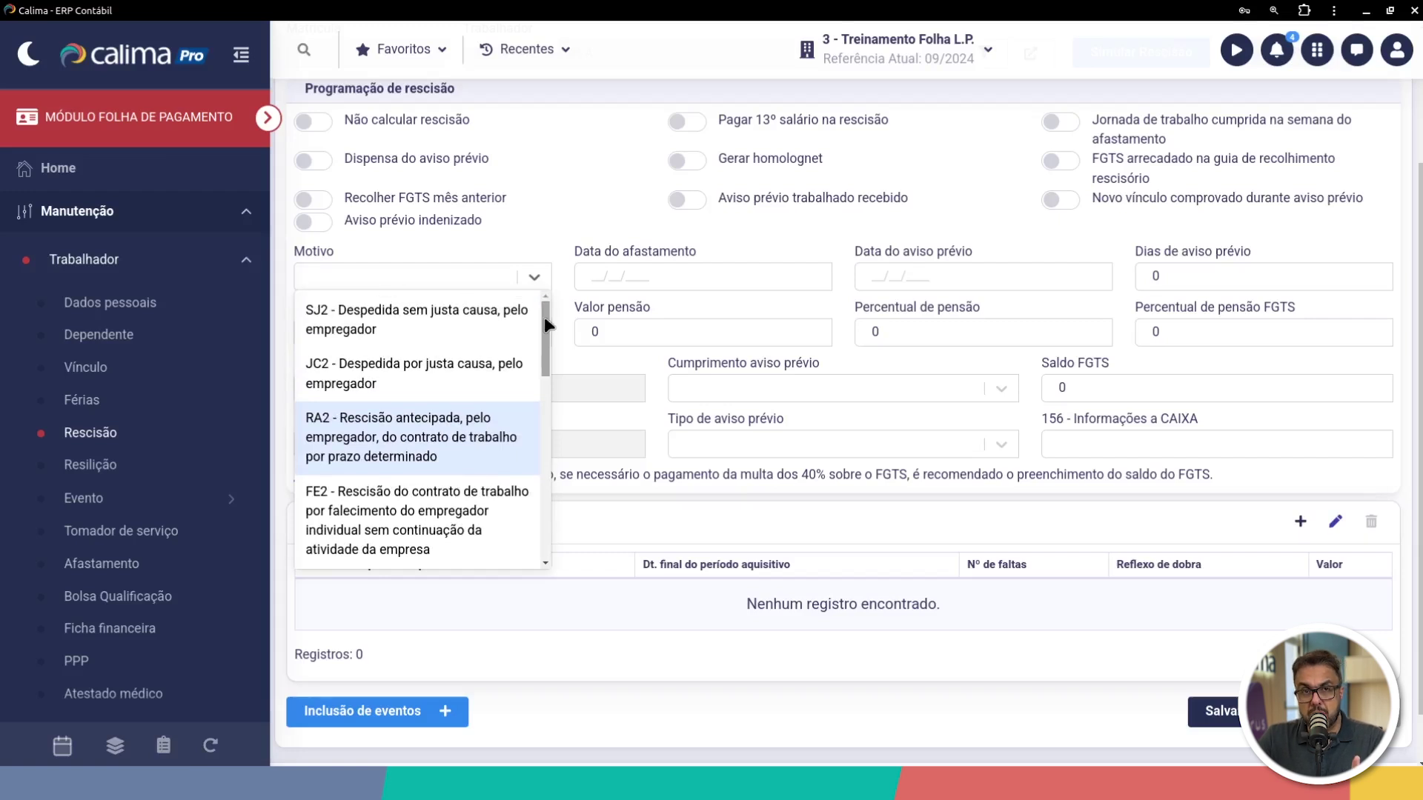
left_click_drag(320, 251, 289, 250)
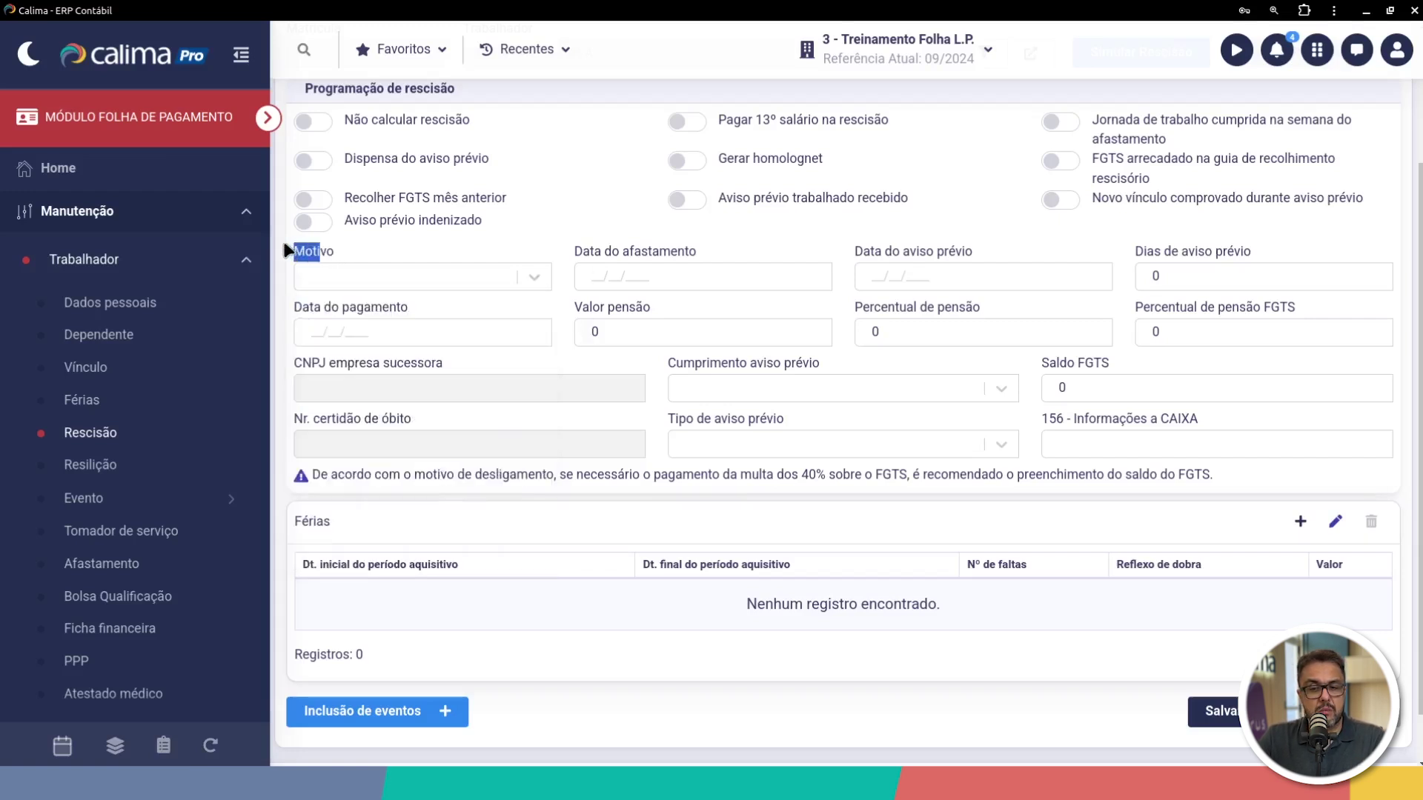
left_click_drag(571, 252, 700, 263)
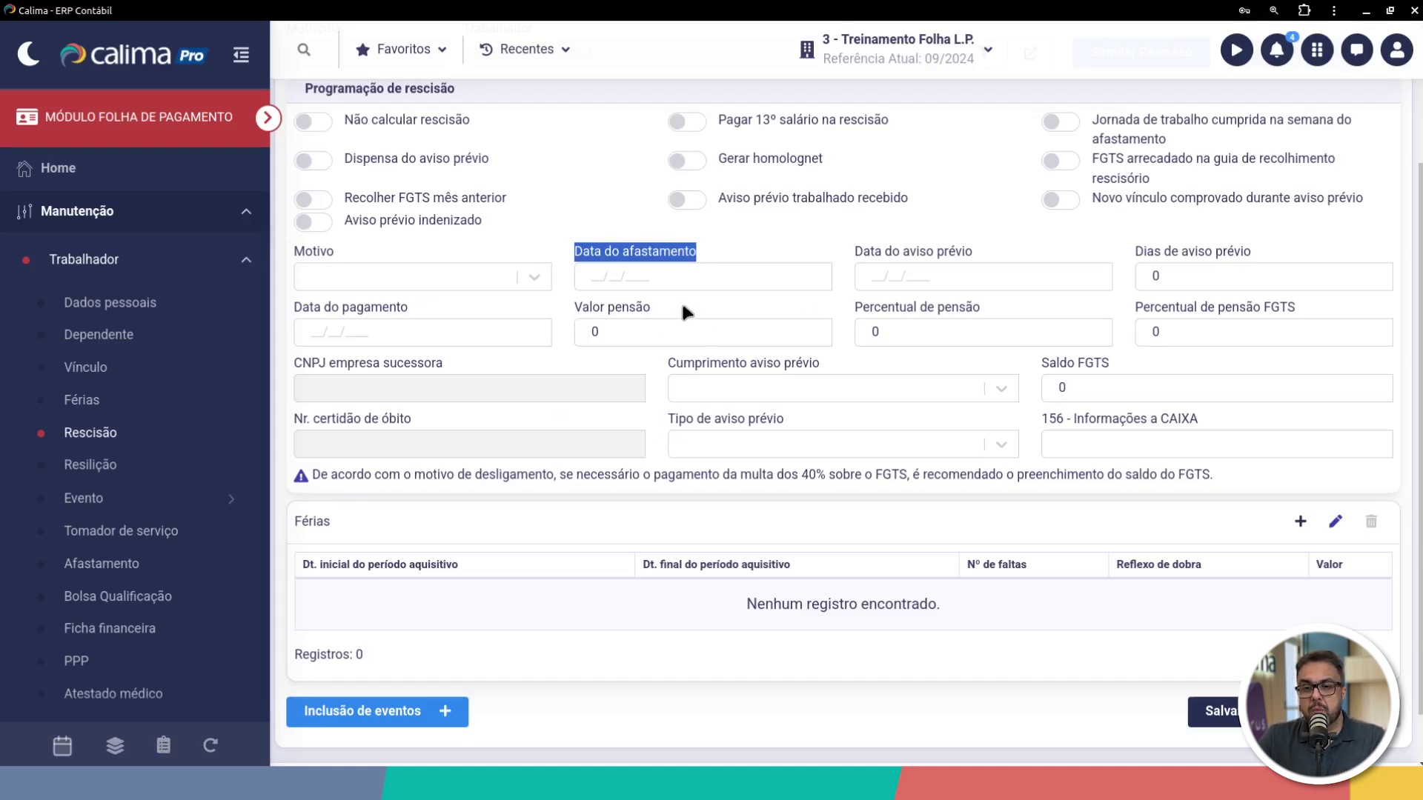
left_click(596, 275)
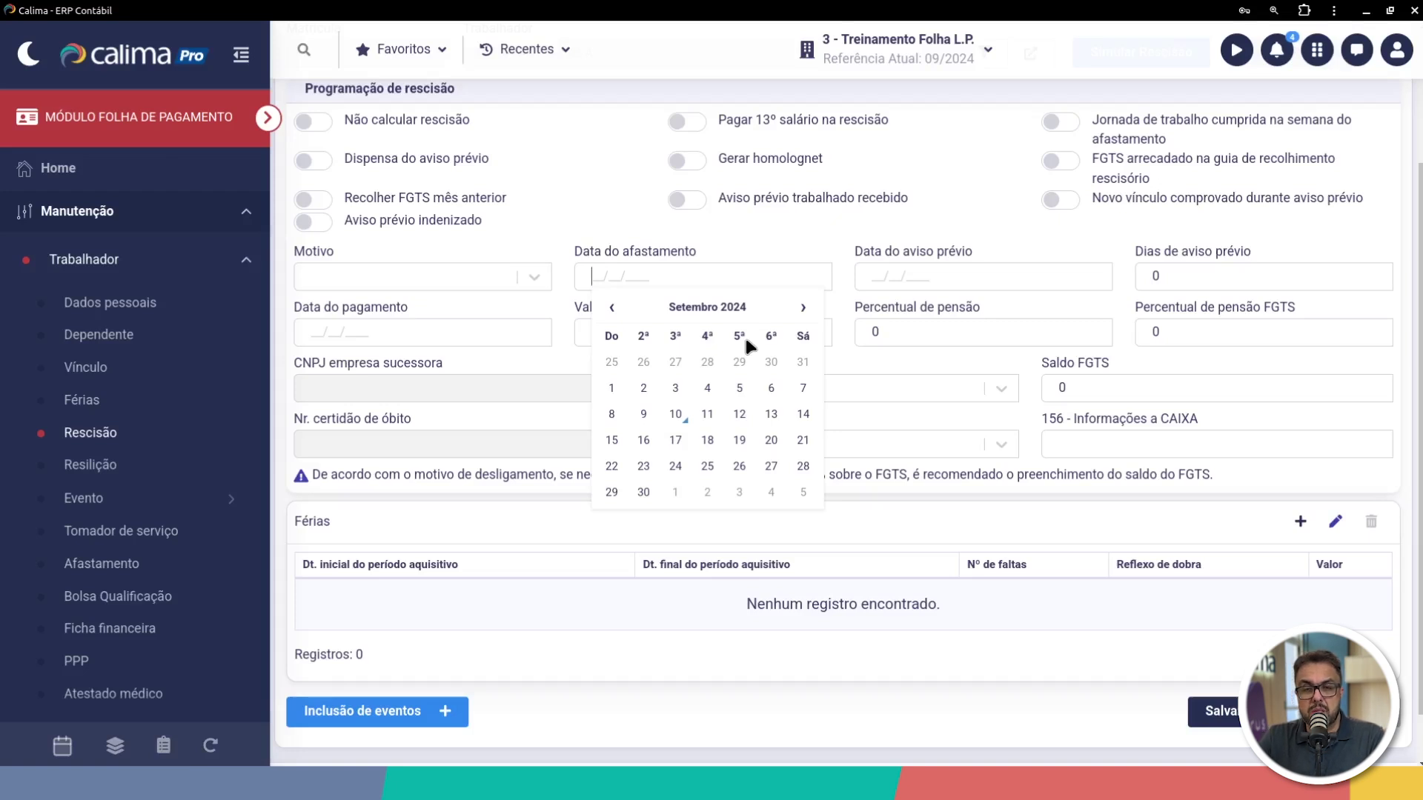
left_click(562, 258)
left_click_drag(562, 255, 703, 256)
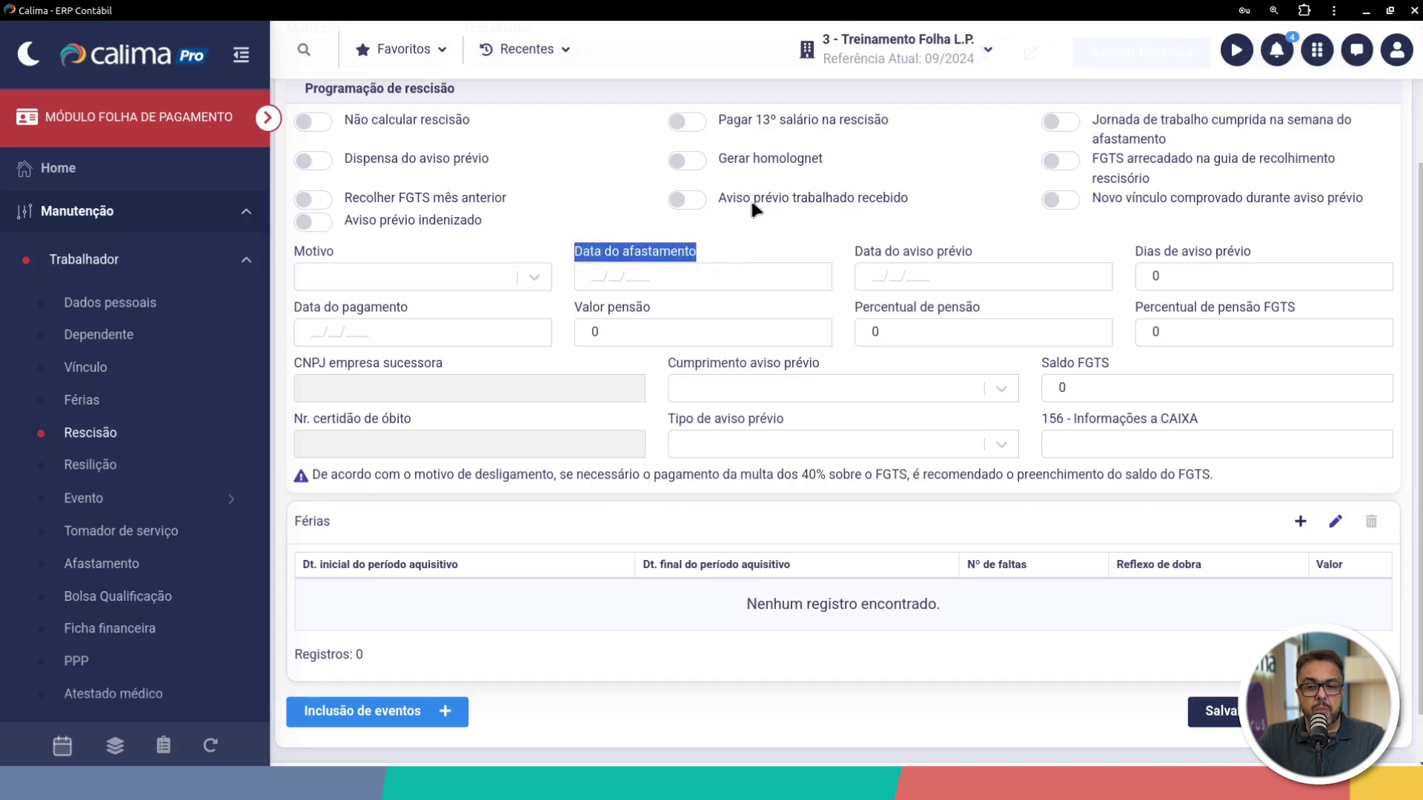
- Enable Aviso prévio trabalhado recebido and set Motivo to SJ2 - Despedida sem justa causa, pelo empregador
left_click(689, 199)
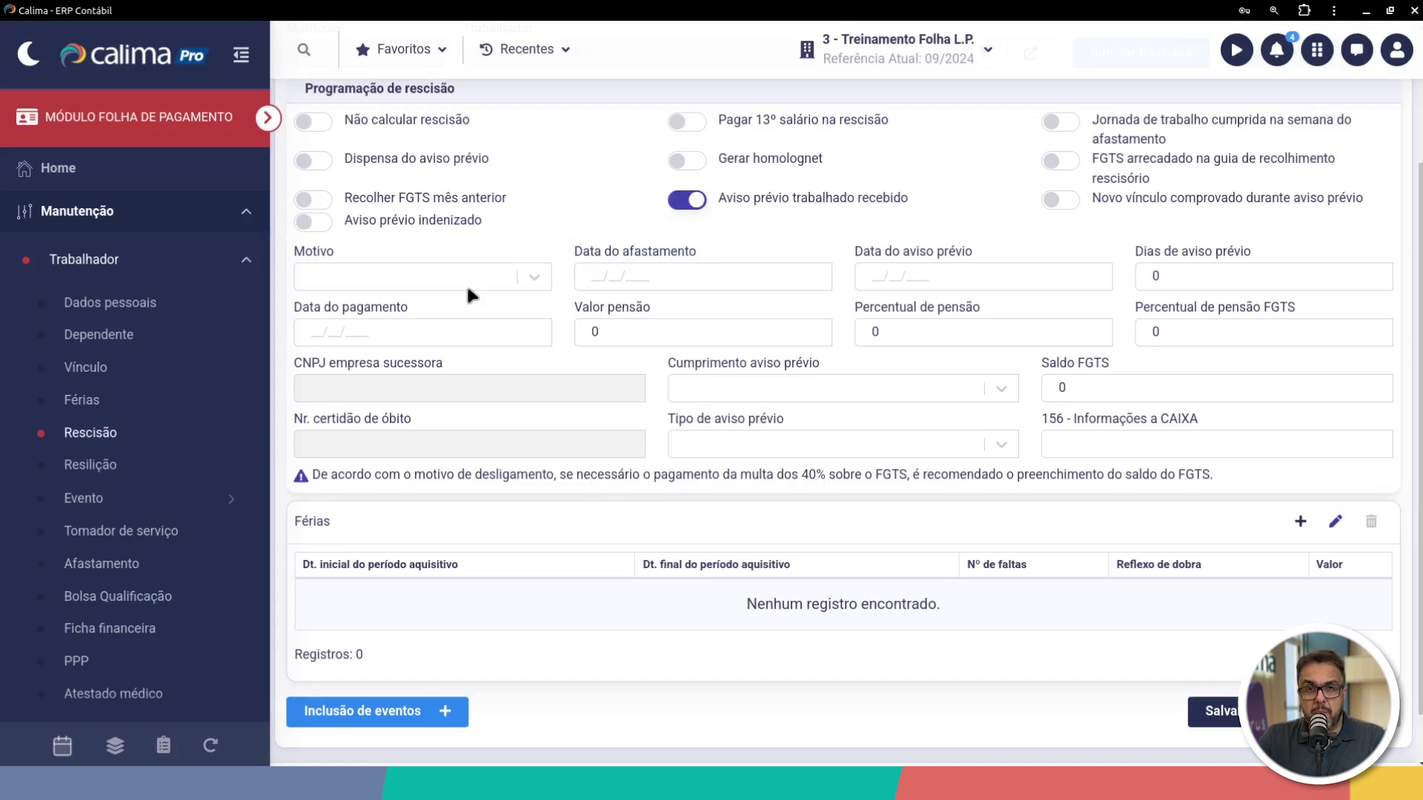
left_click(406, 278)
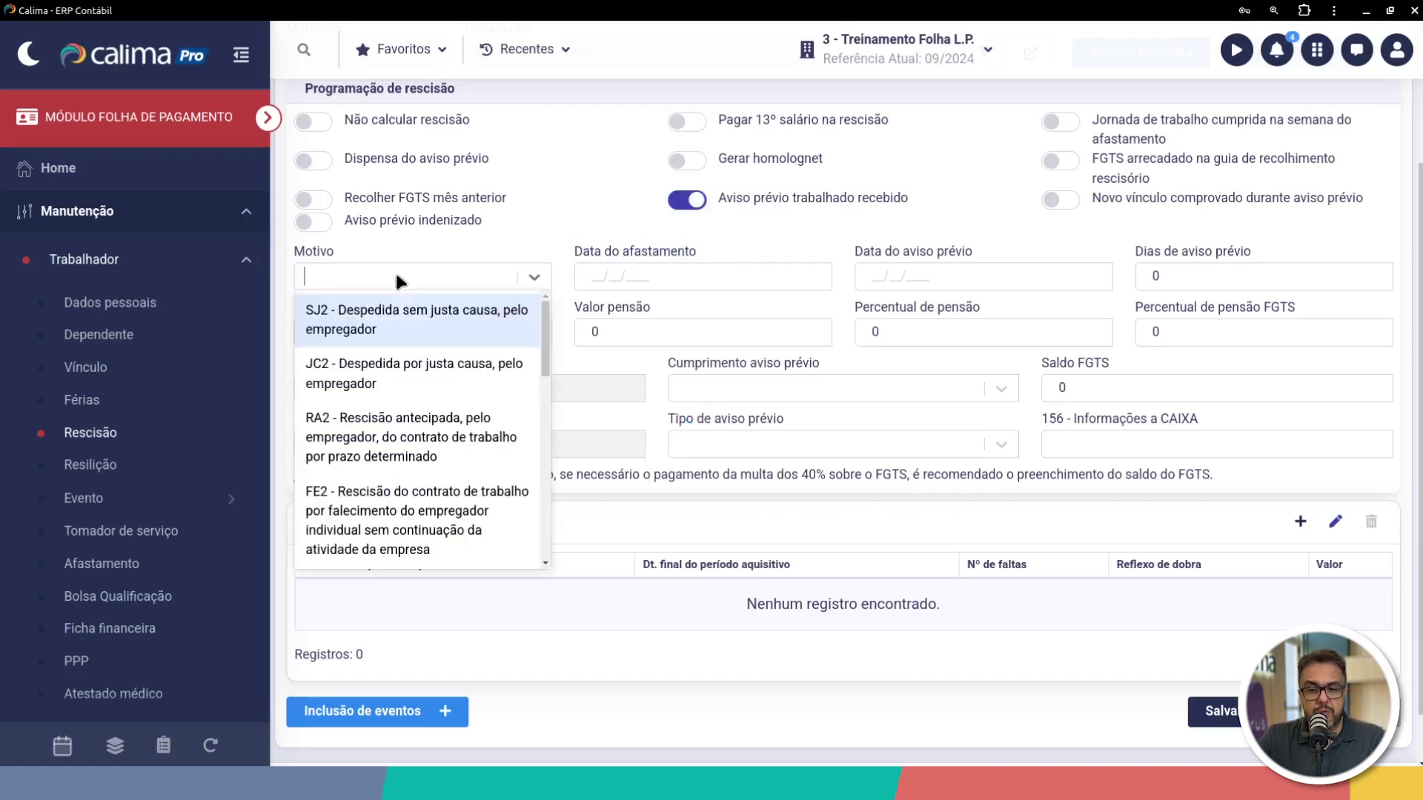
left_click(360, 320)
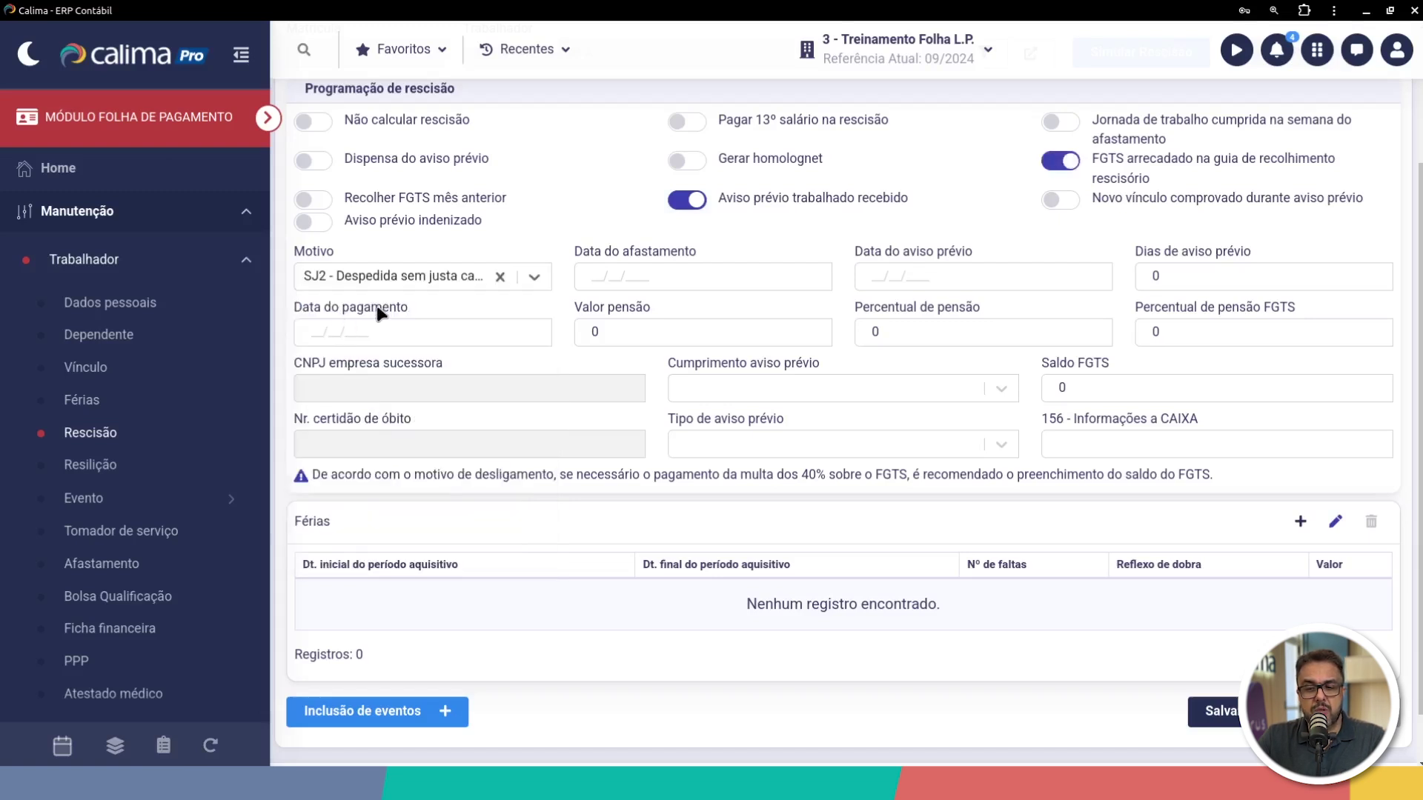
- Set Data do afastamento to 10/09/2024 and agree to fetch the vacations that must be included in the termination
left_click(621, 279)
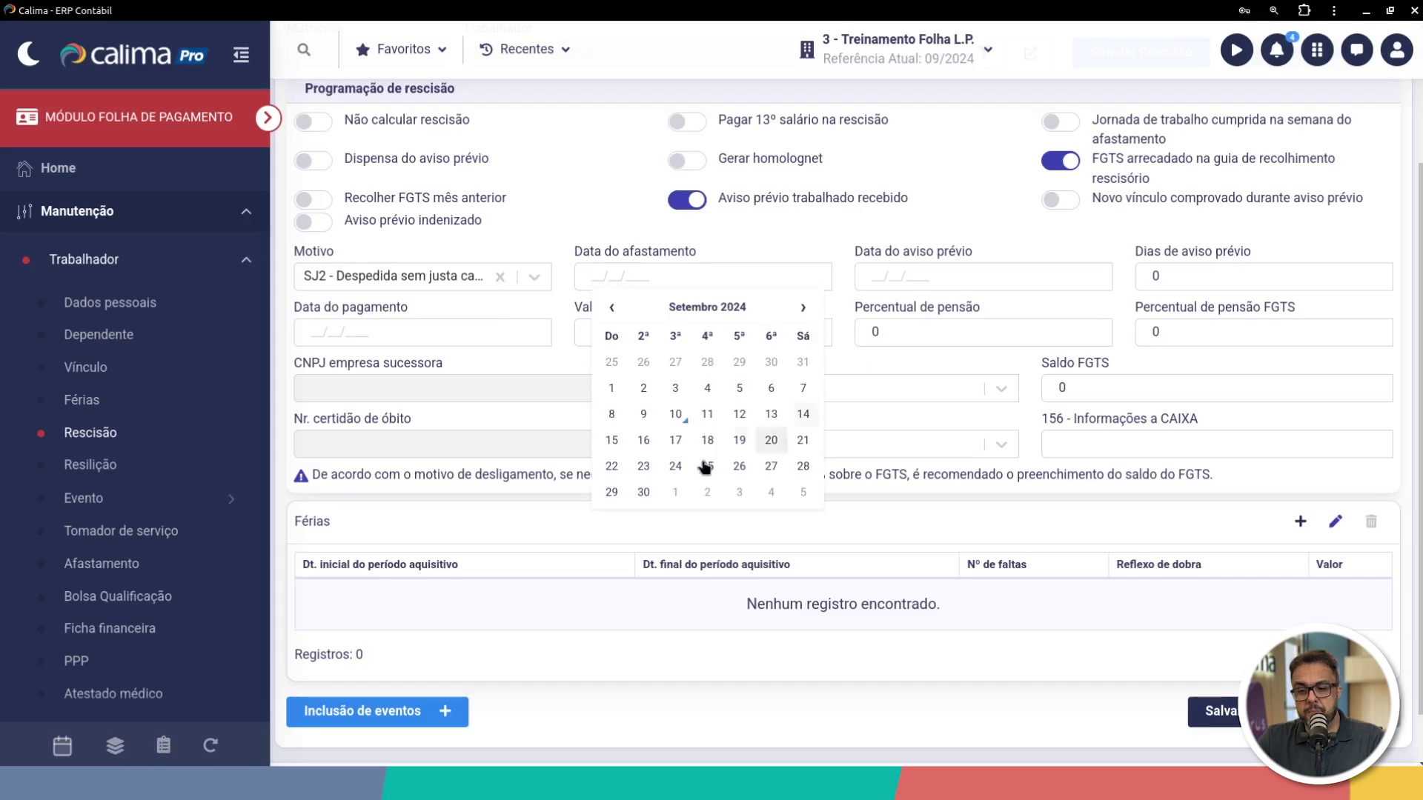
left_click(676, 417)
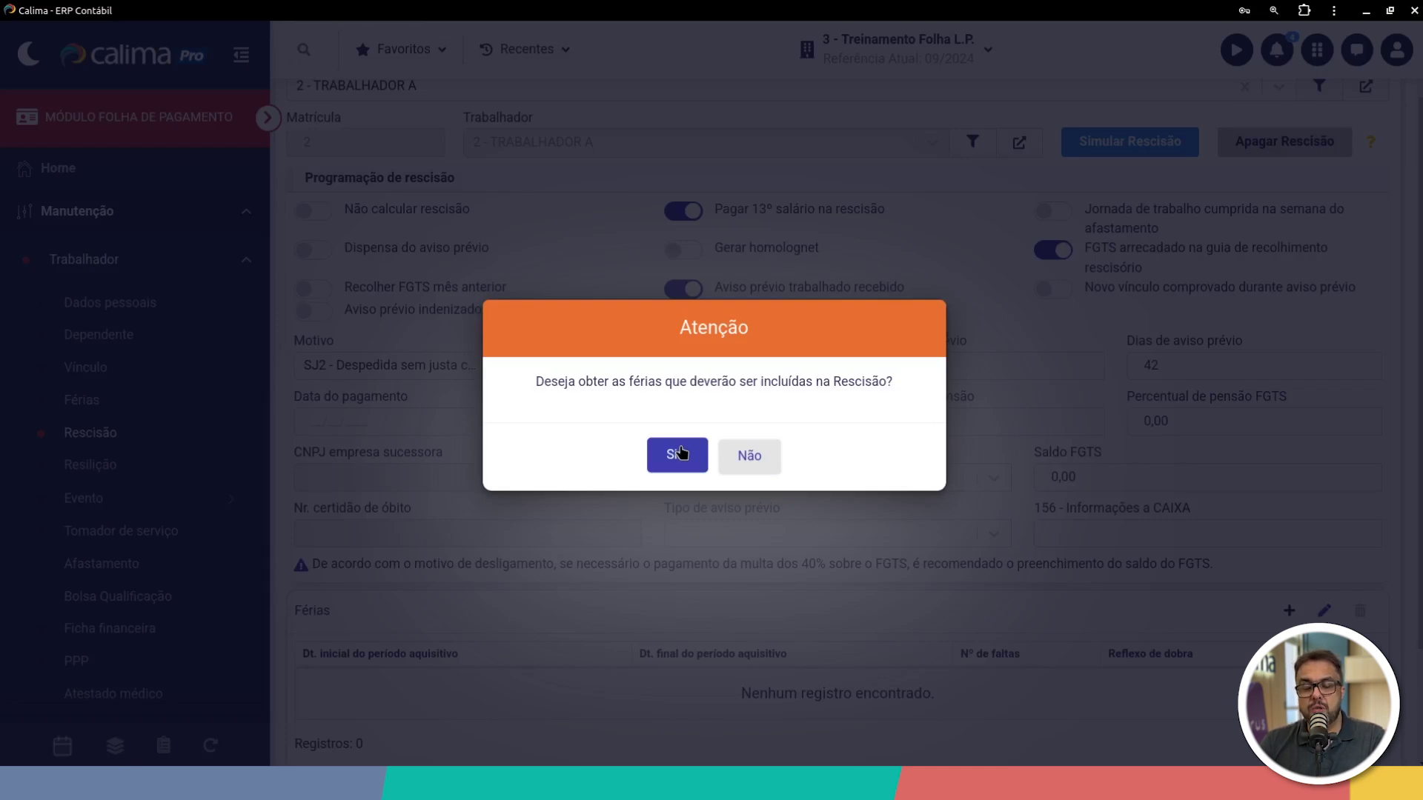
left_click(679, 452)
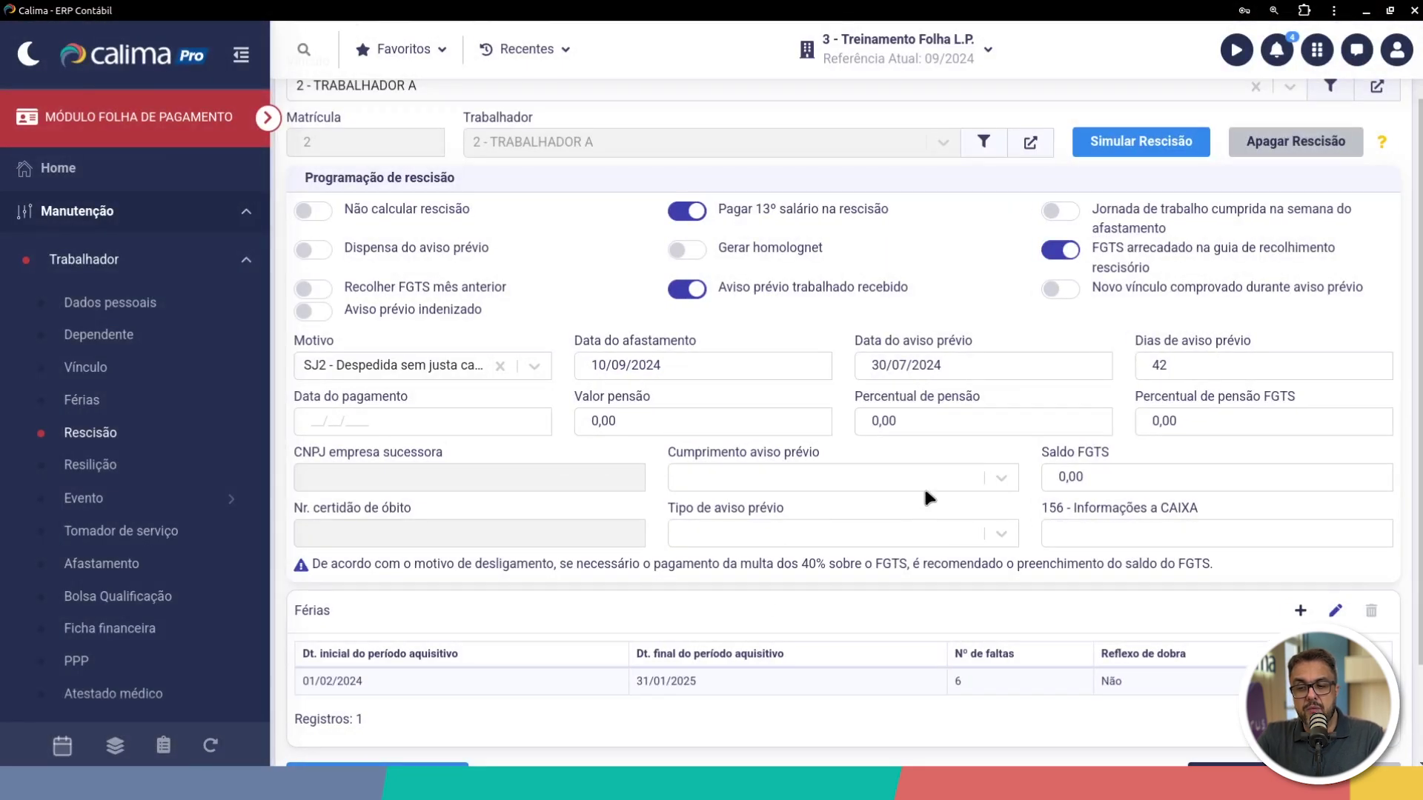
- Review the Data do aviso prévio and Dias de aviso prévio fields of the termination
left_click_drag(852, 340, 973, 353)
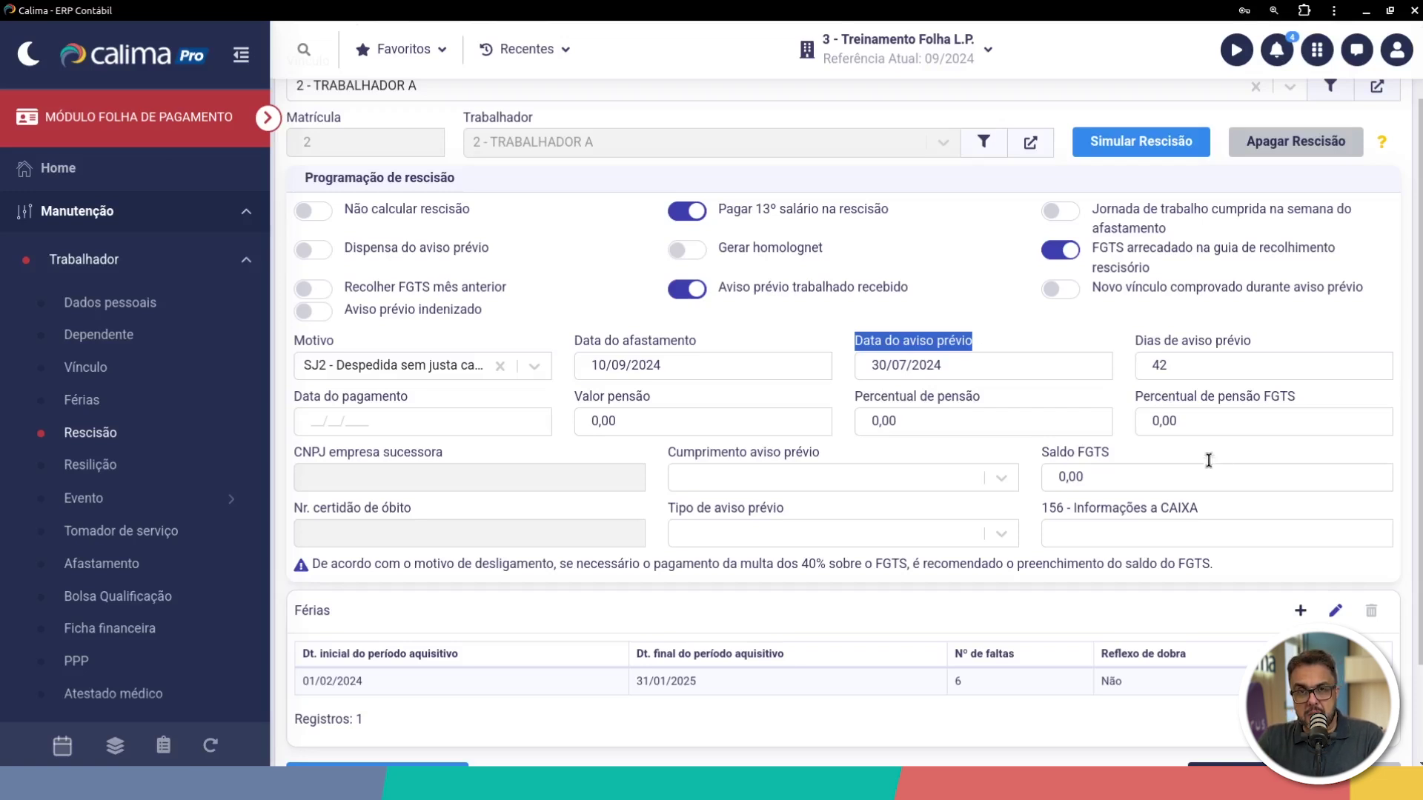
left_click_drag(1132, 342, 1252, 345)
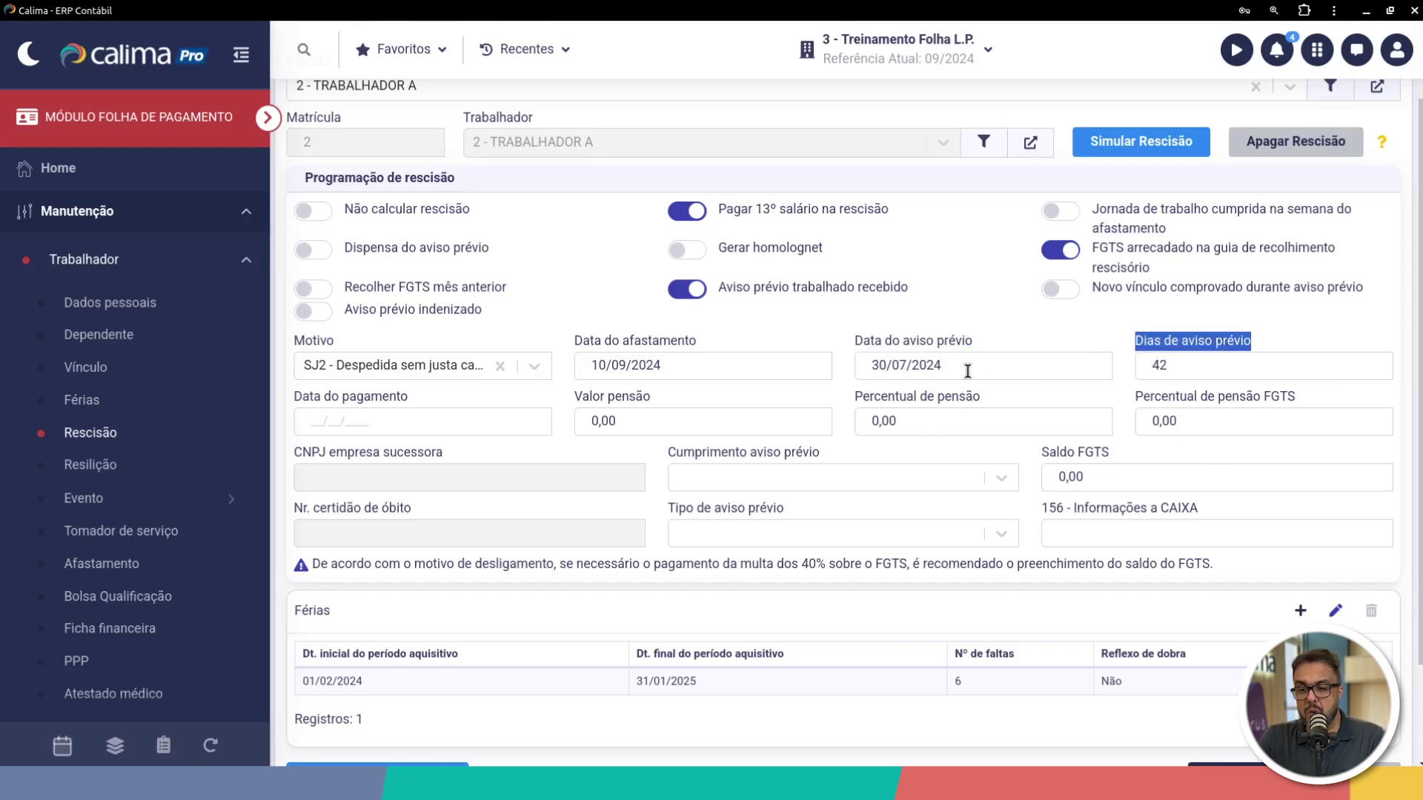
- Compare the Data do aviso prévio with the Data do afastamento of the termination
left_click(935, 364)
left_click_drag(935, 365, 866, 369)
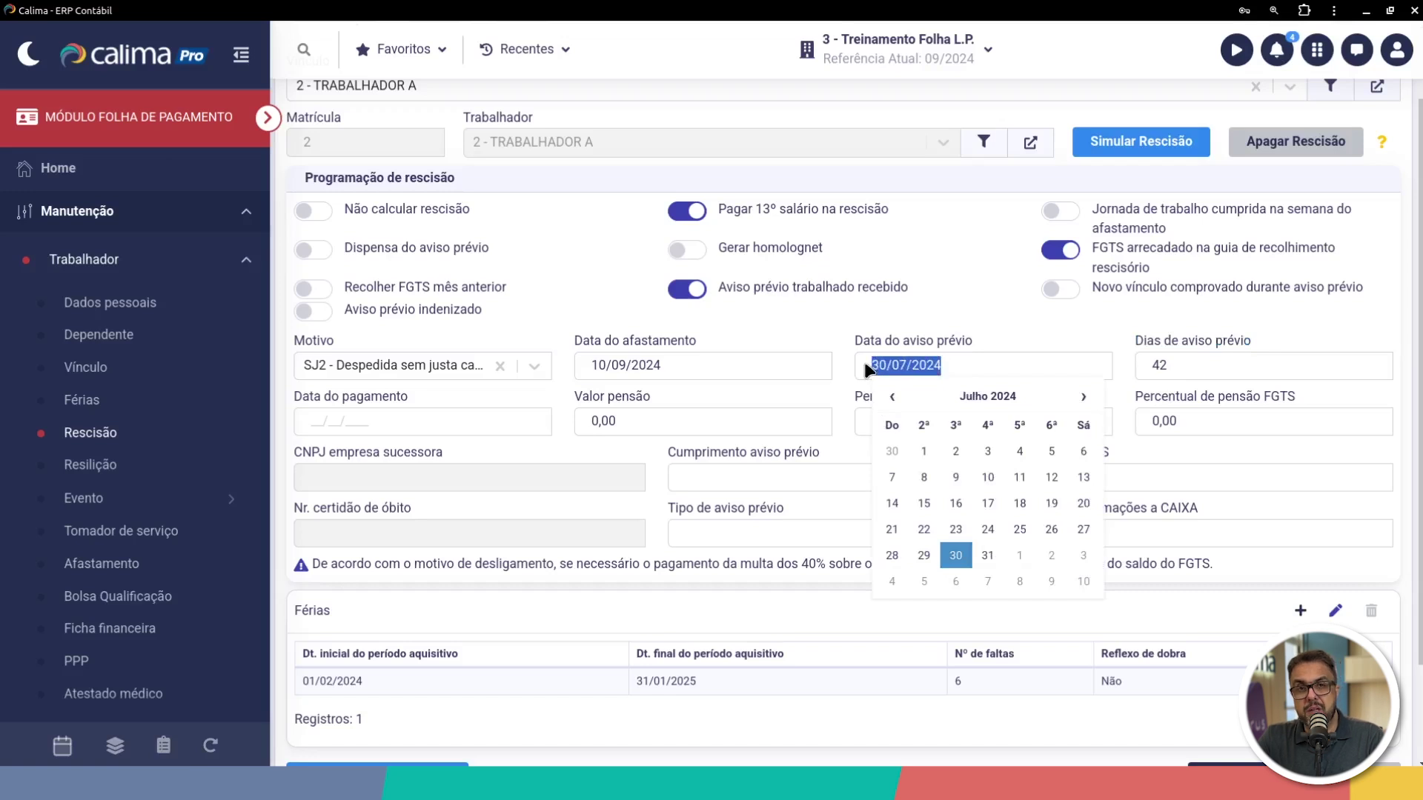
left_click(796, 337)
left_click_drag(674, 366, 580, 364)
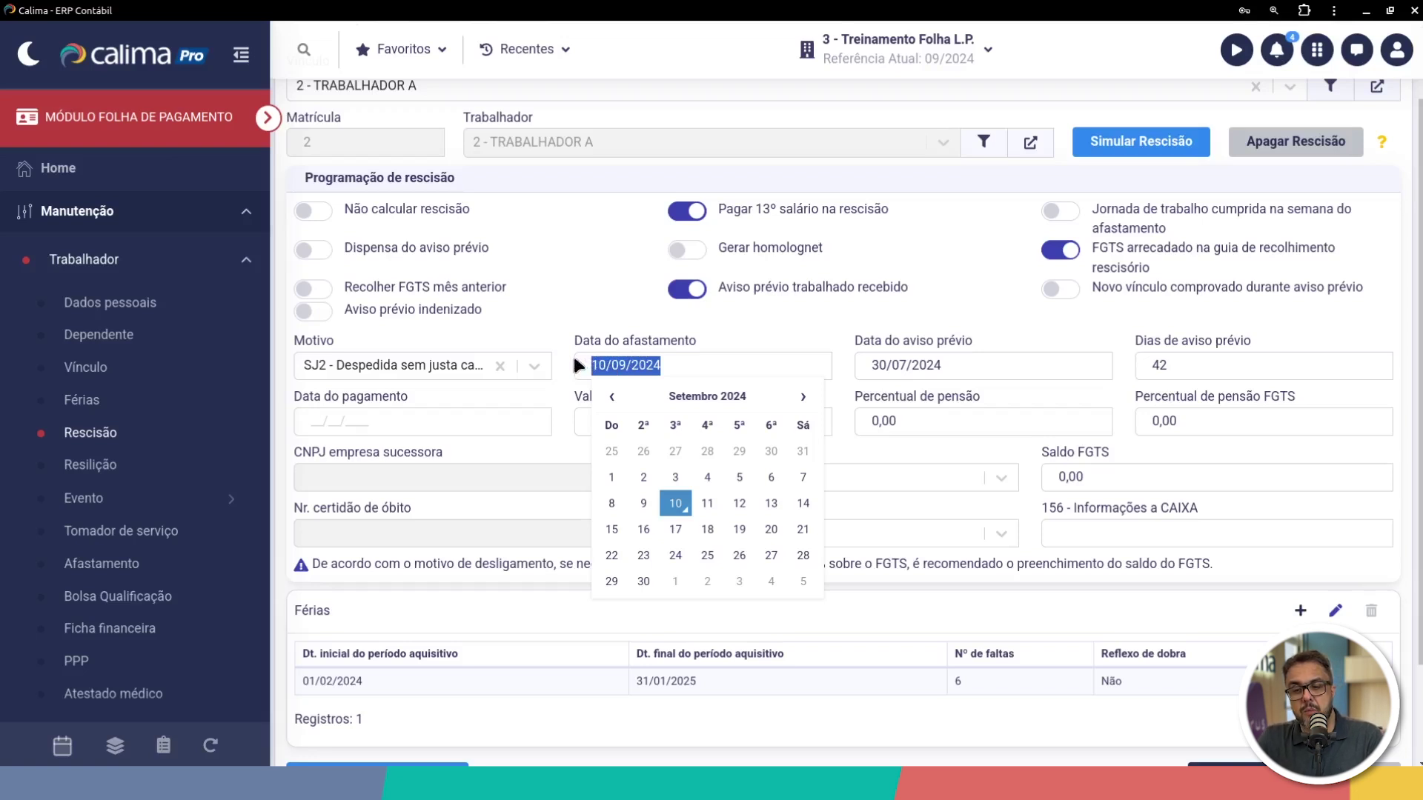
left_click(1005, 320)
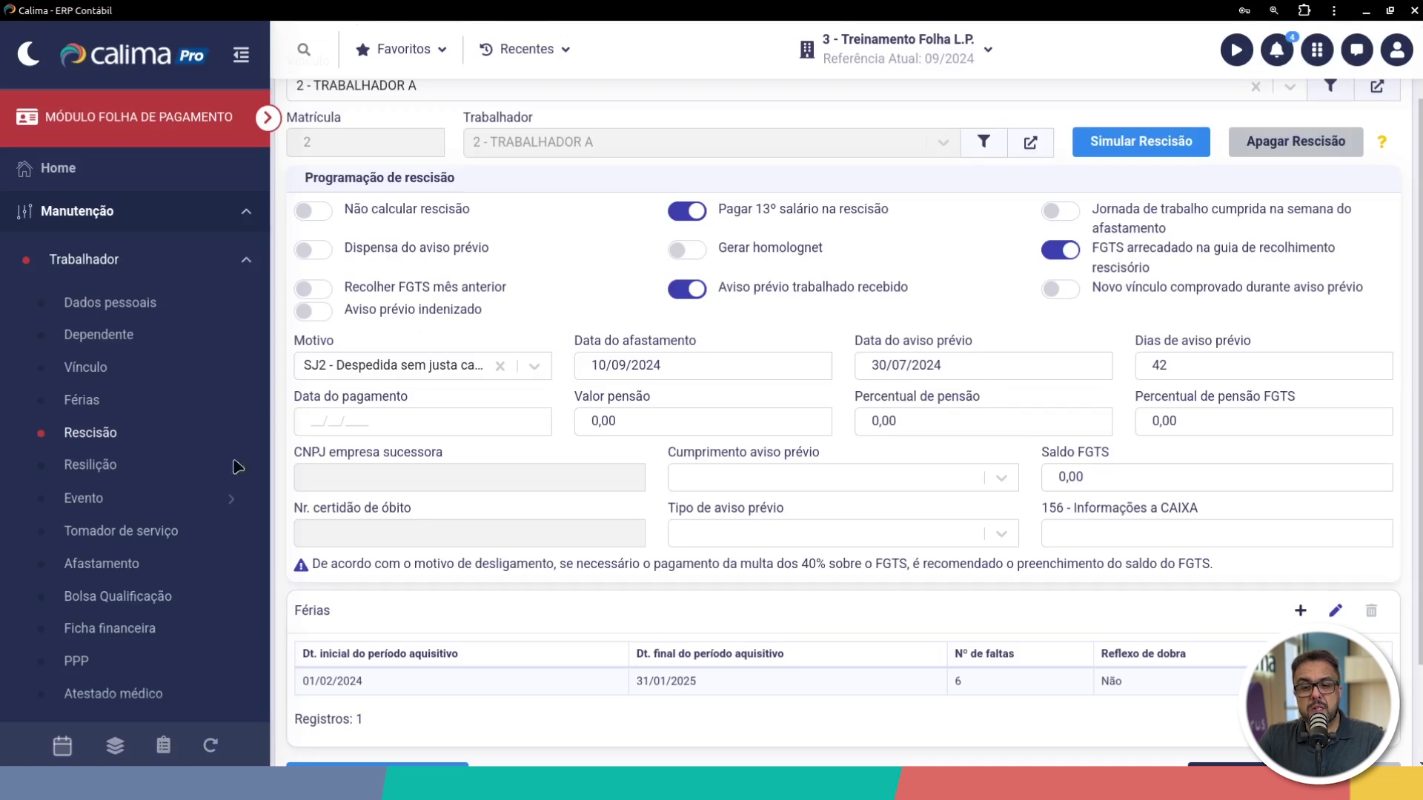
- Set the termination's Data do pagamento to 20/09/2024
left_click_drag(294, 397, 478, 403)
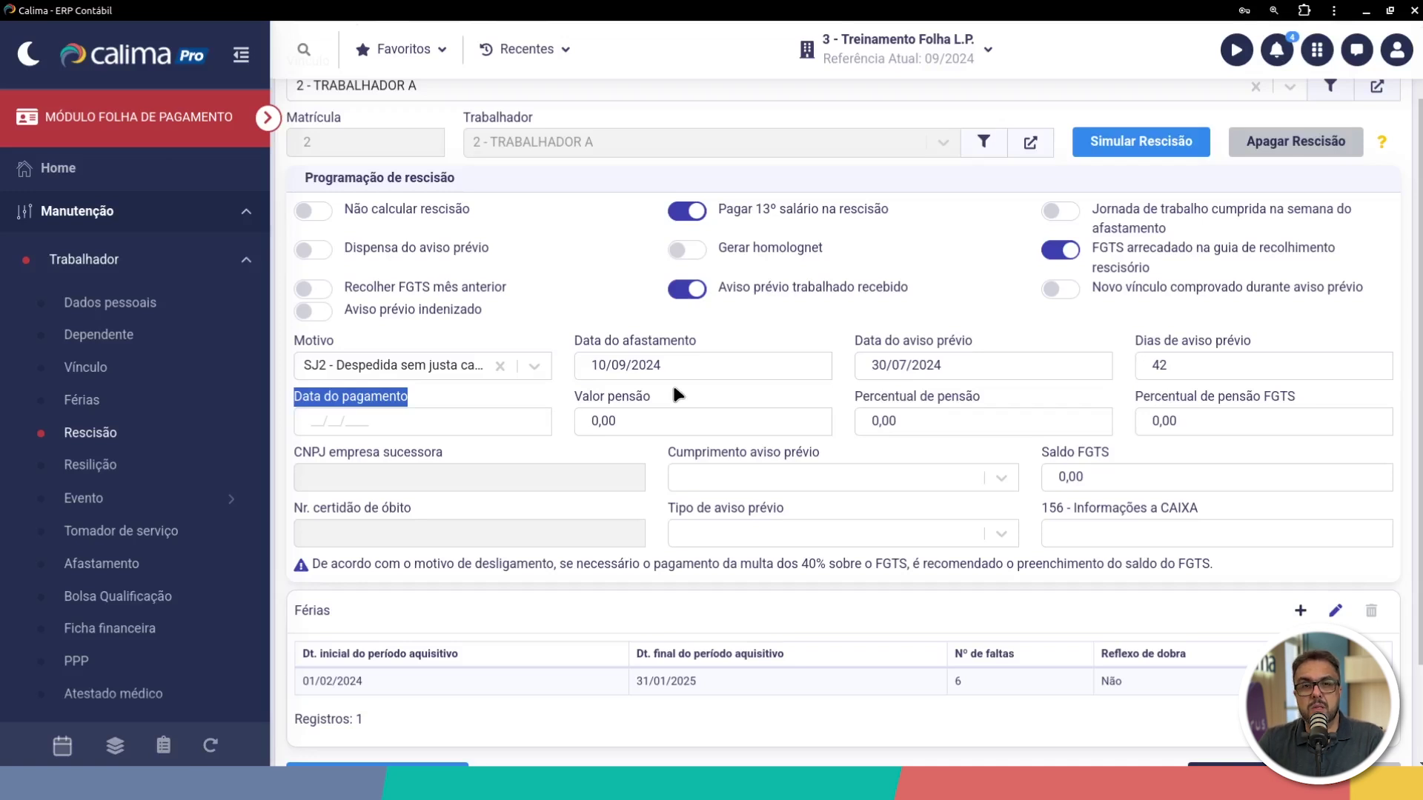
left_click_drag(582, 340, 712, 341)
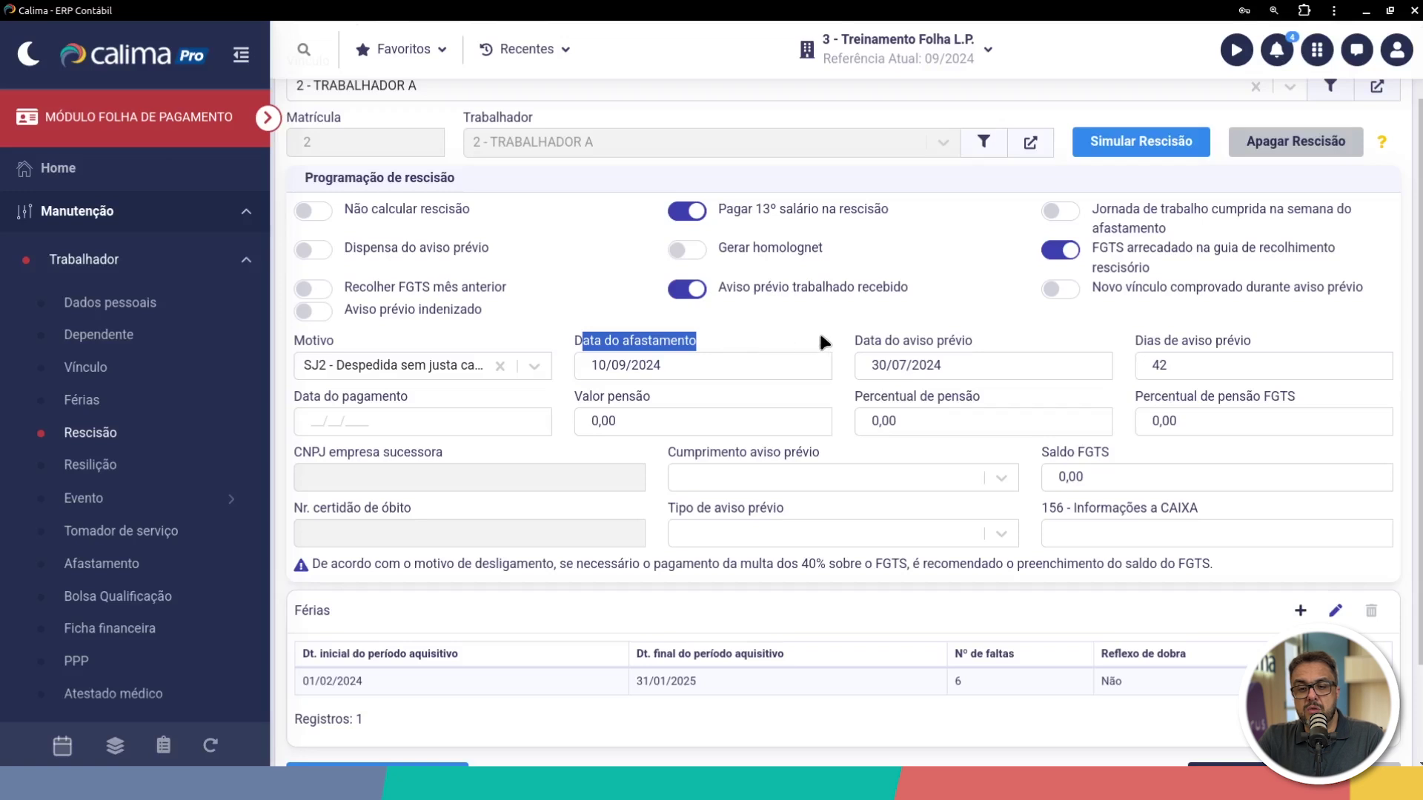
scroll(737, 481, "up", 2)
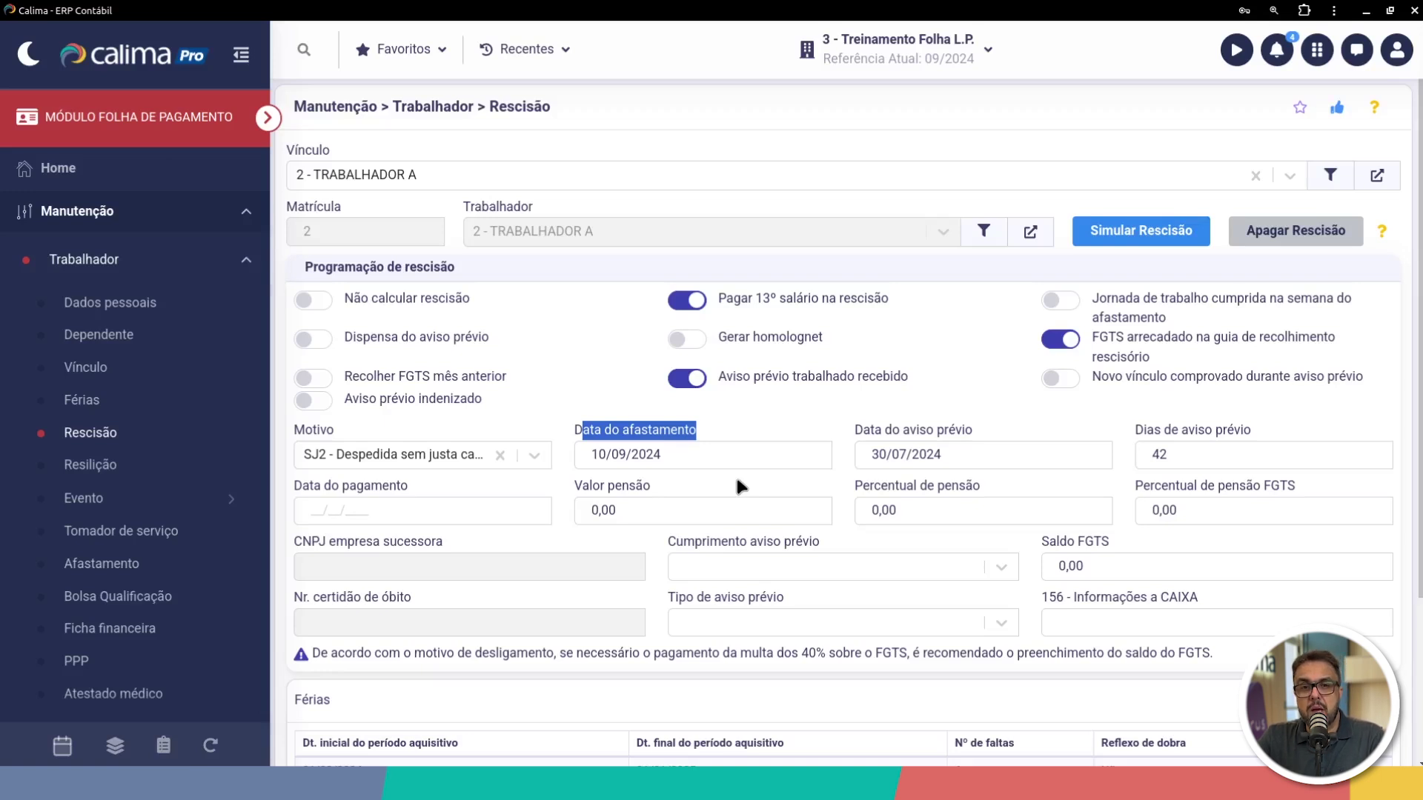
scroll(737, 480, "down", 3)
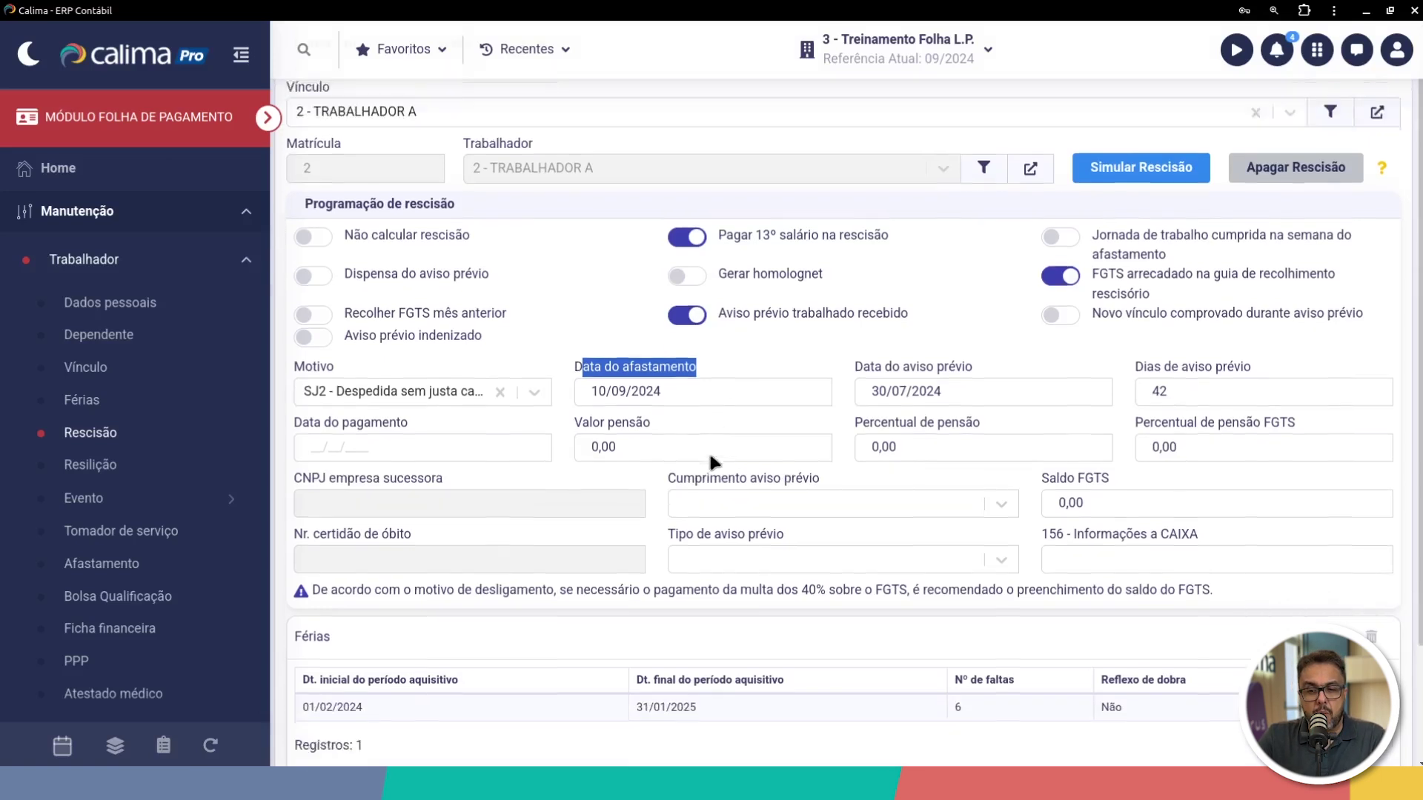
left_click(357, 295)
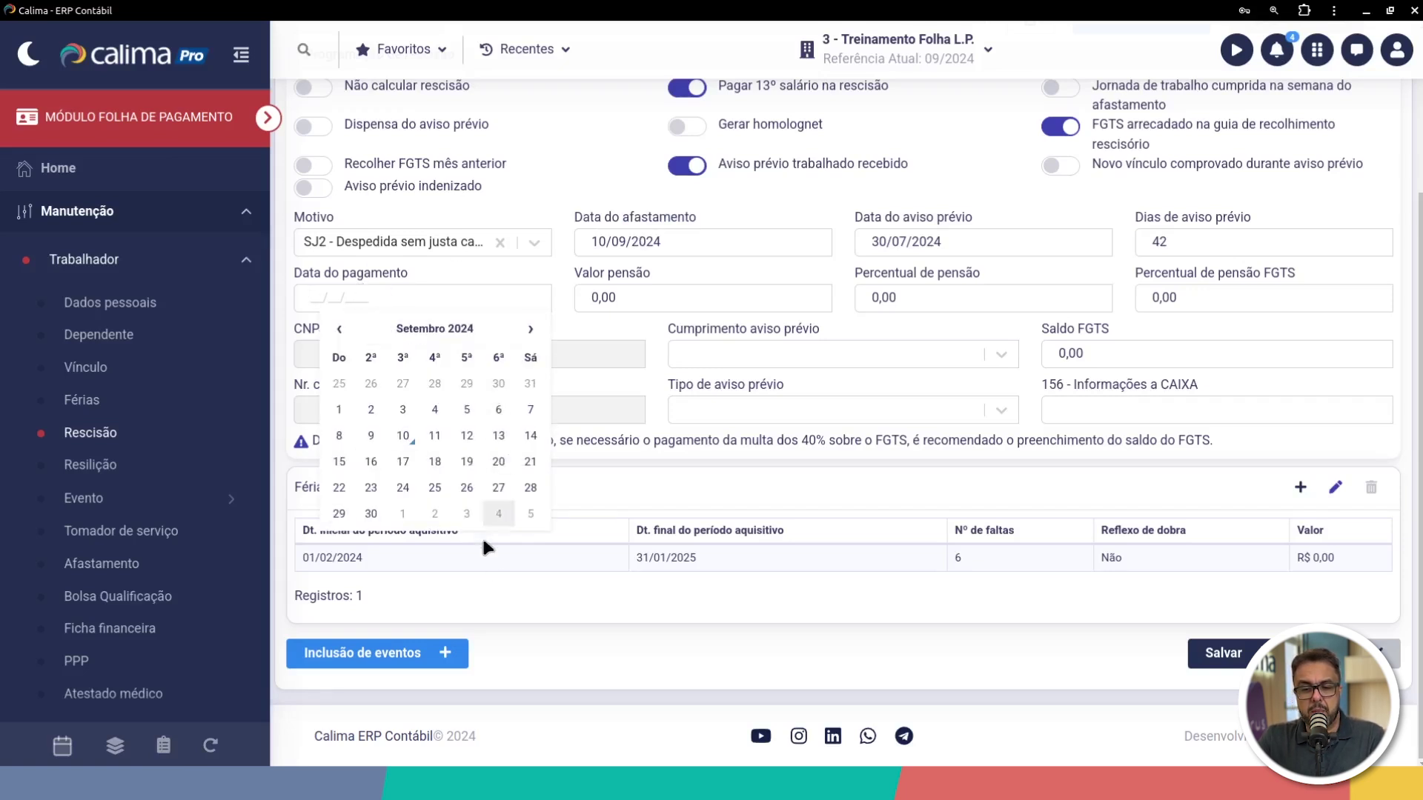
left_click(495, 463)
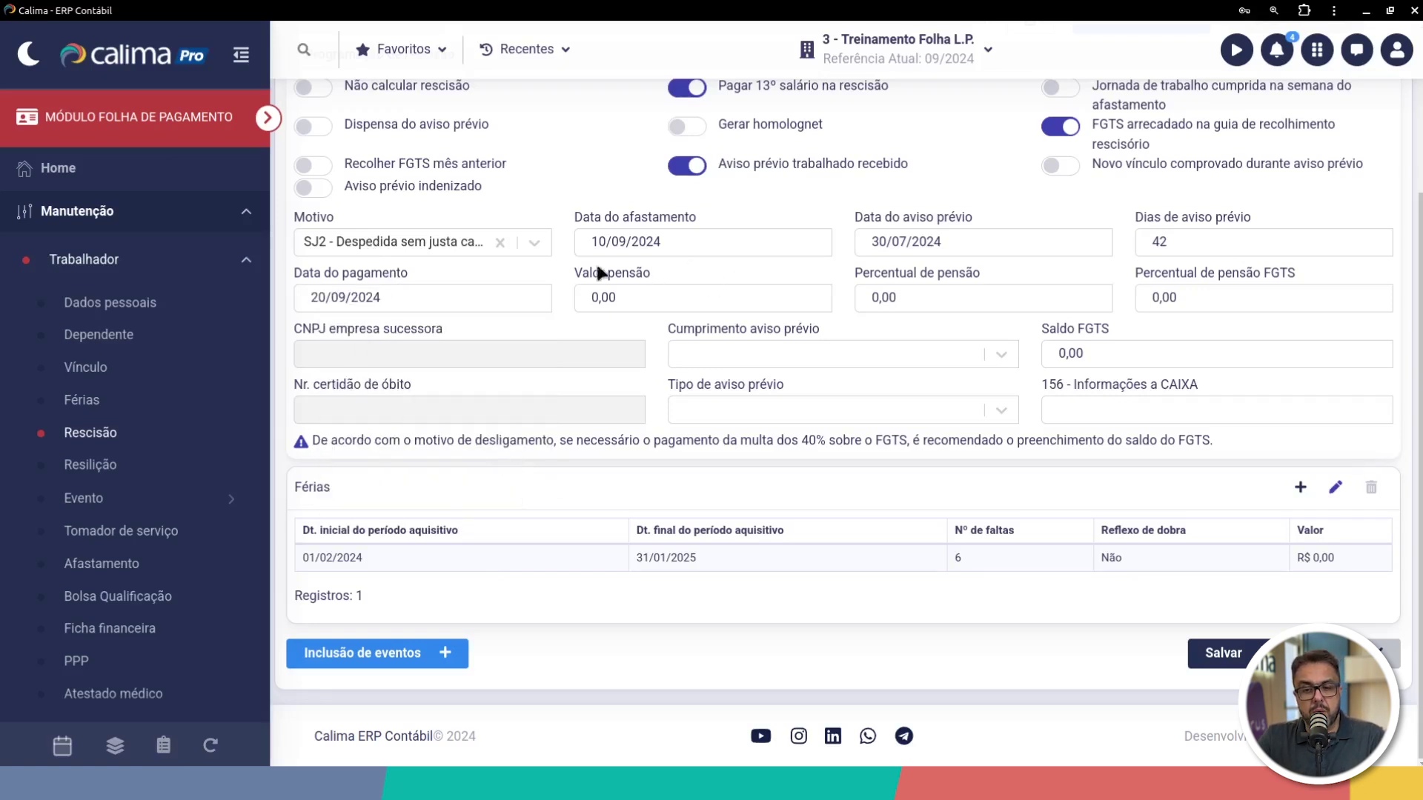
- Review the Valor pensão, Percentual de pensão, Percentual de pensão FGTS and CNPJ empresa sucessora fields
left_click_drag(576, 276, 647, 282)
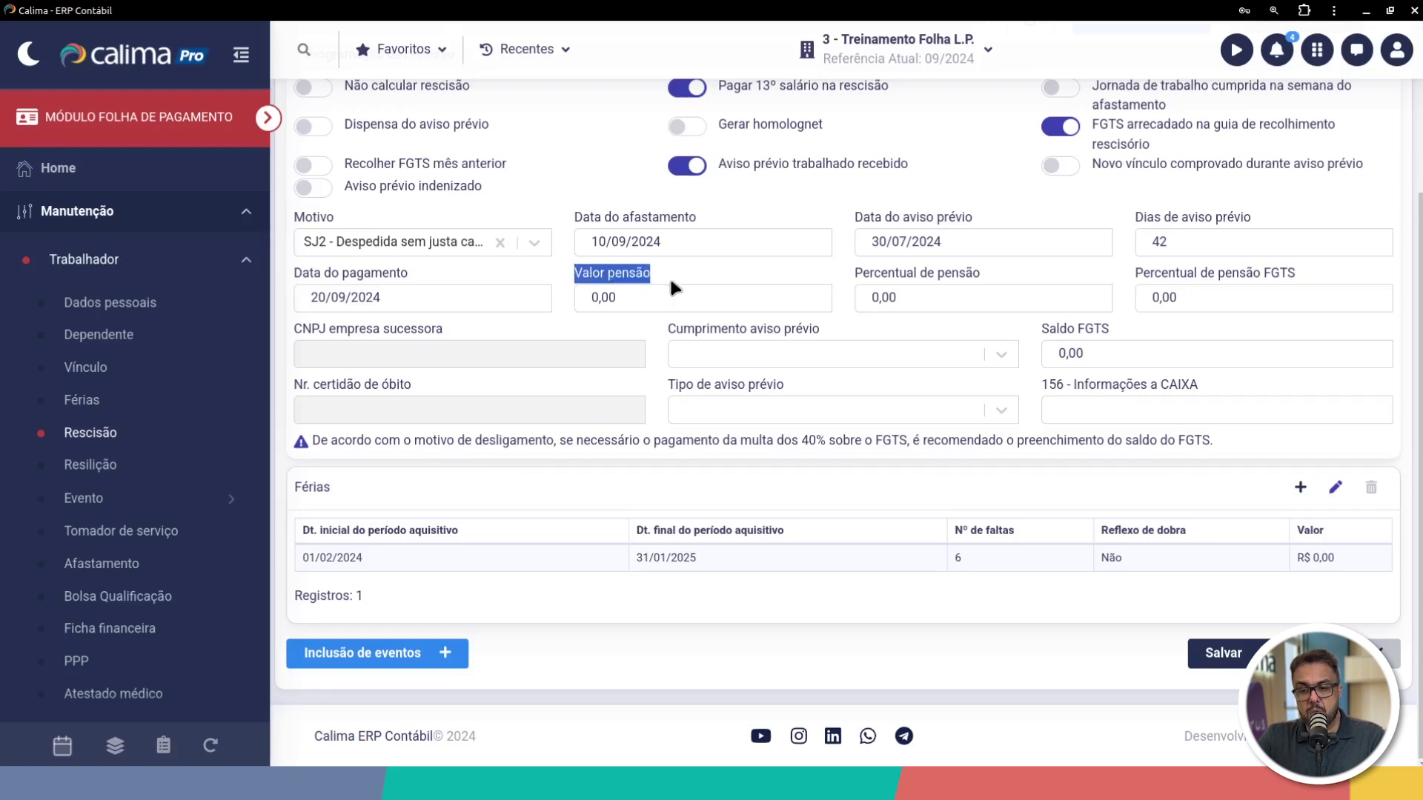
left_click_drag(856, 274, 1003, 276)
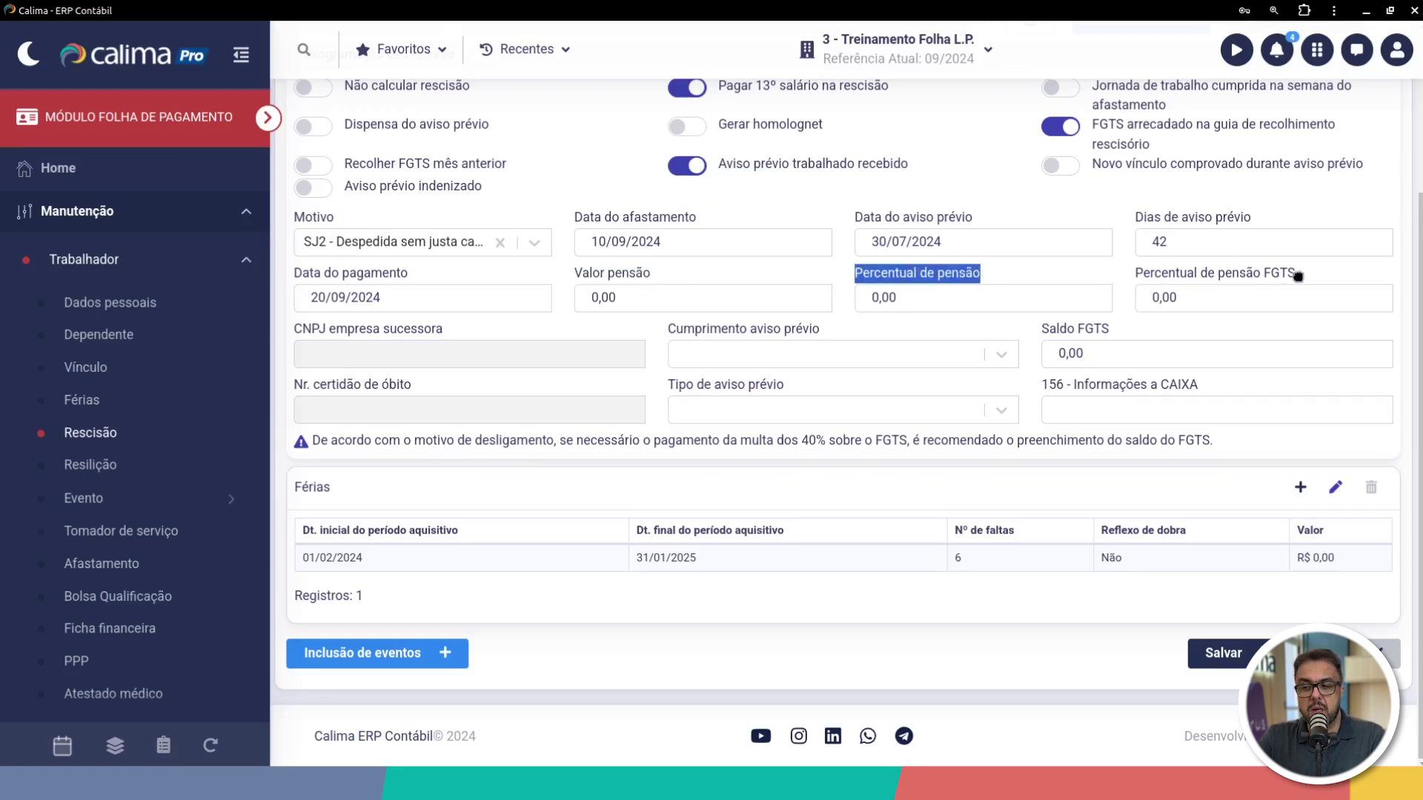
left_click_drag(1135, 275, 1265, 275)
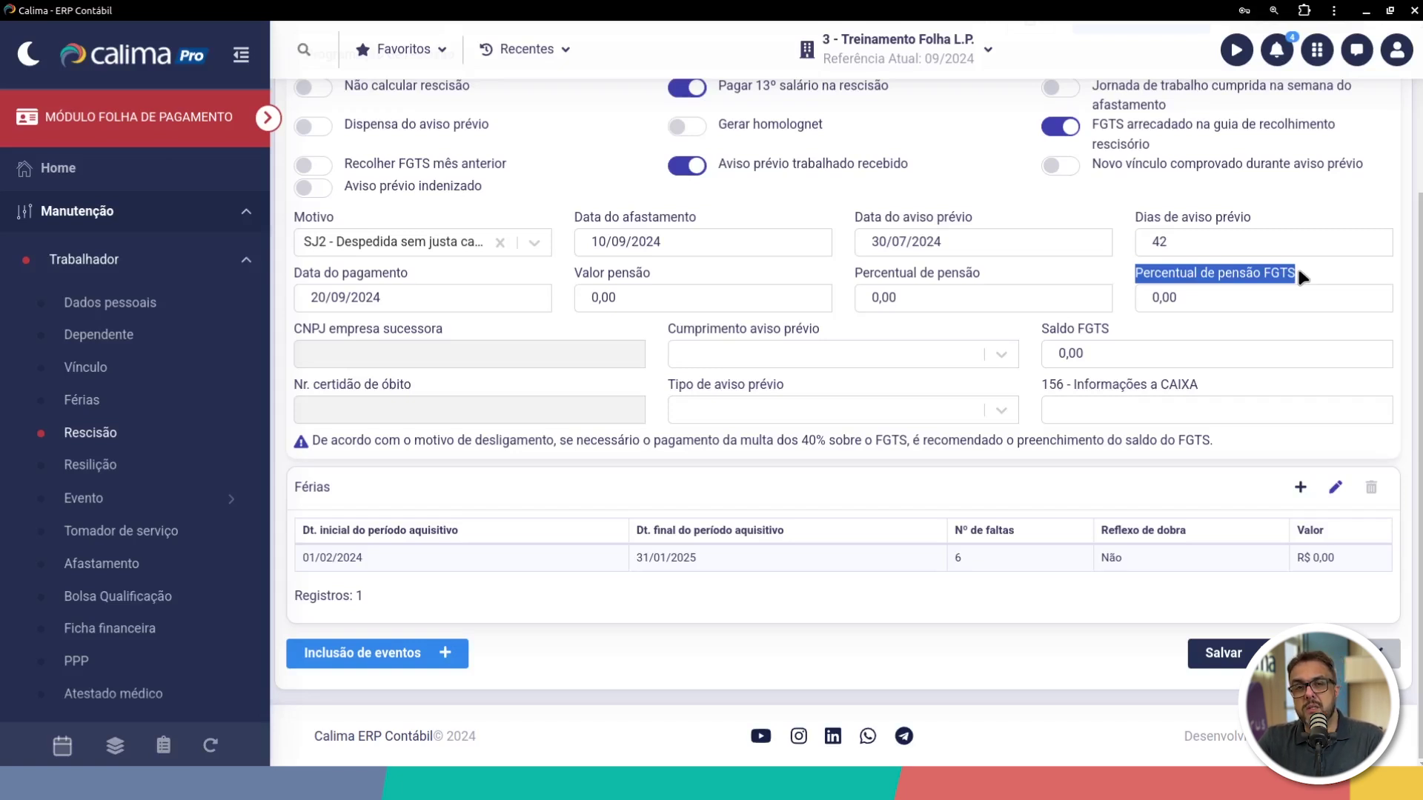
left_click_drag(575, 274, 1282, 277)
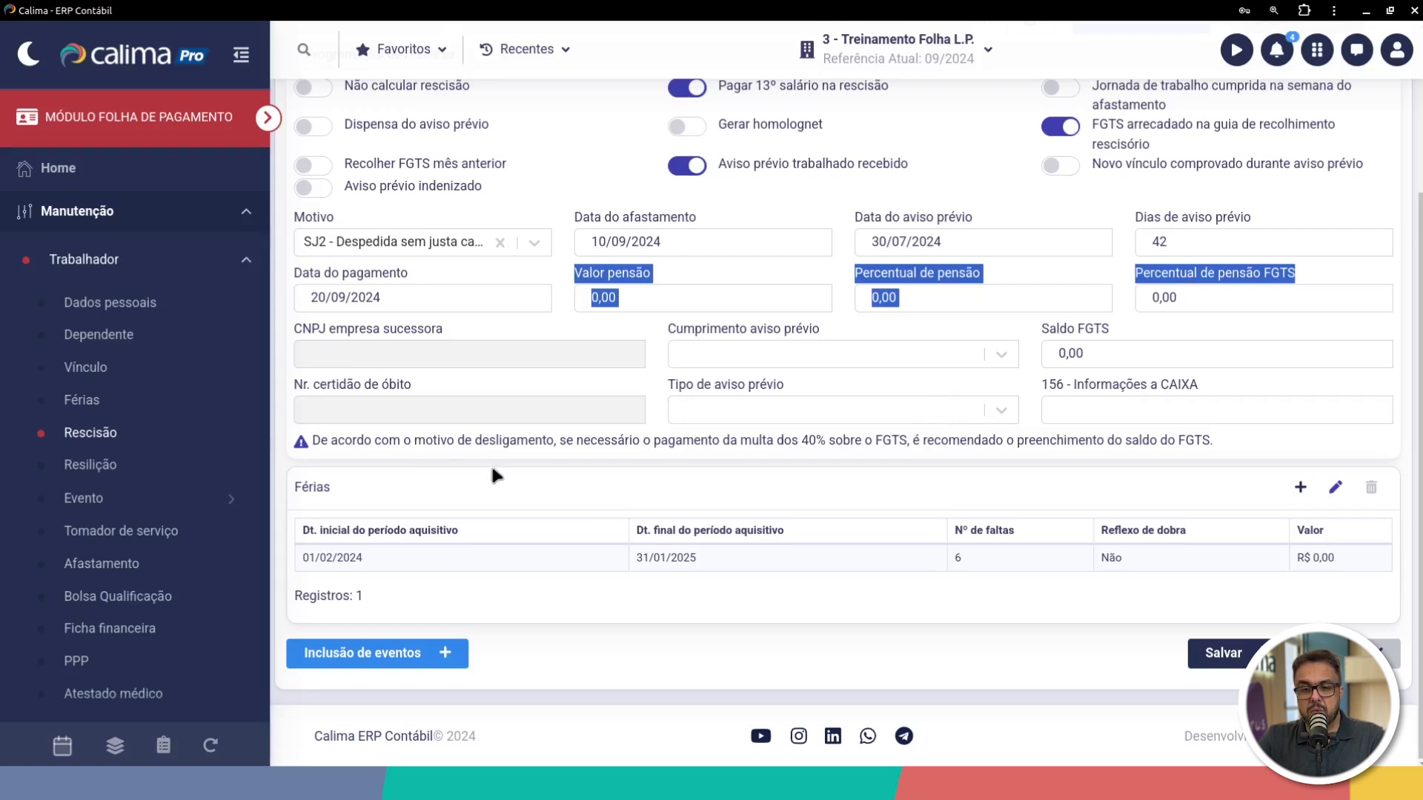
scroll(490, 464, "up", 3)
scroll(446, 507, "down", 3)
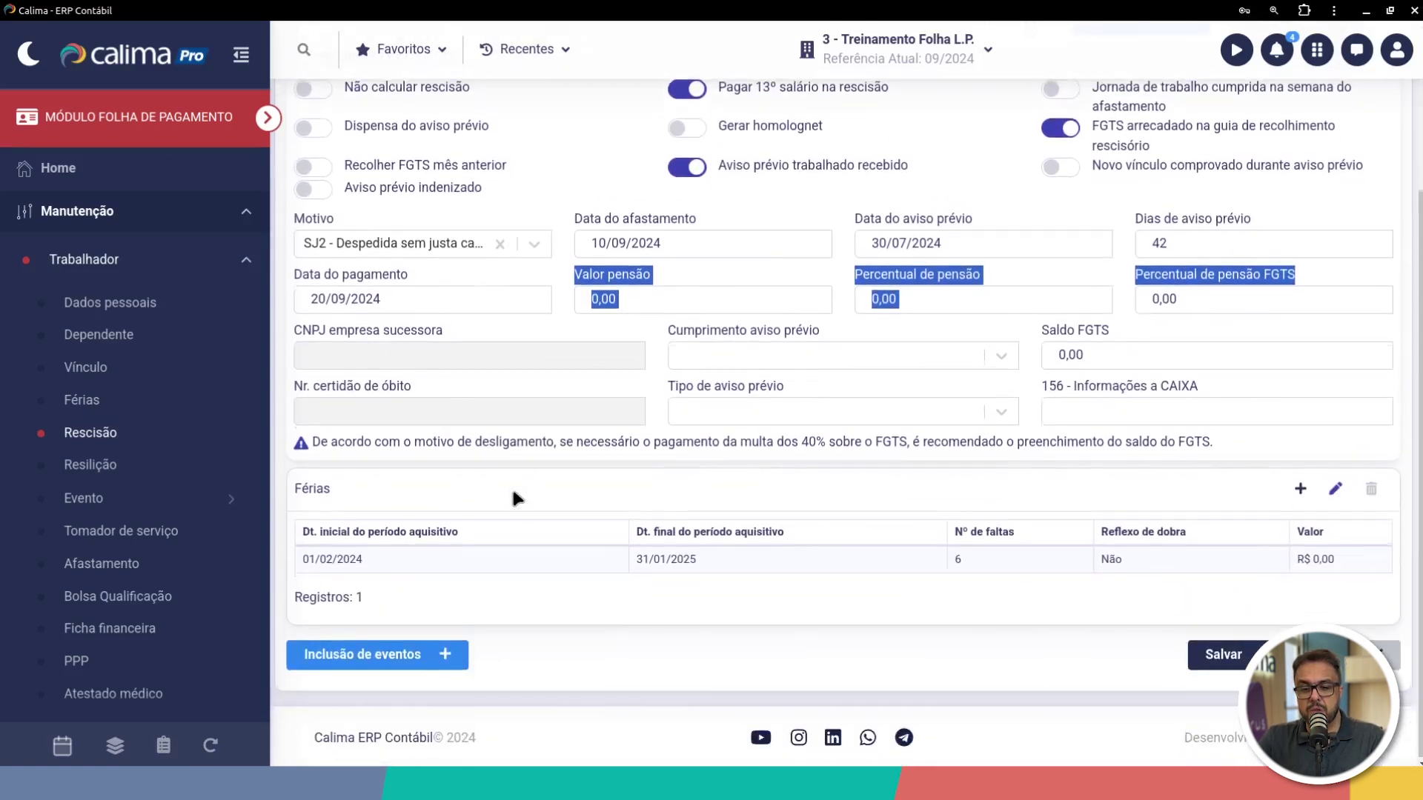
left_click(307, 357)
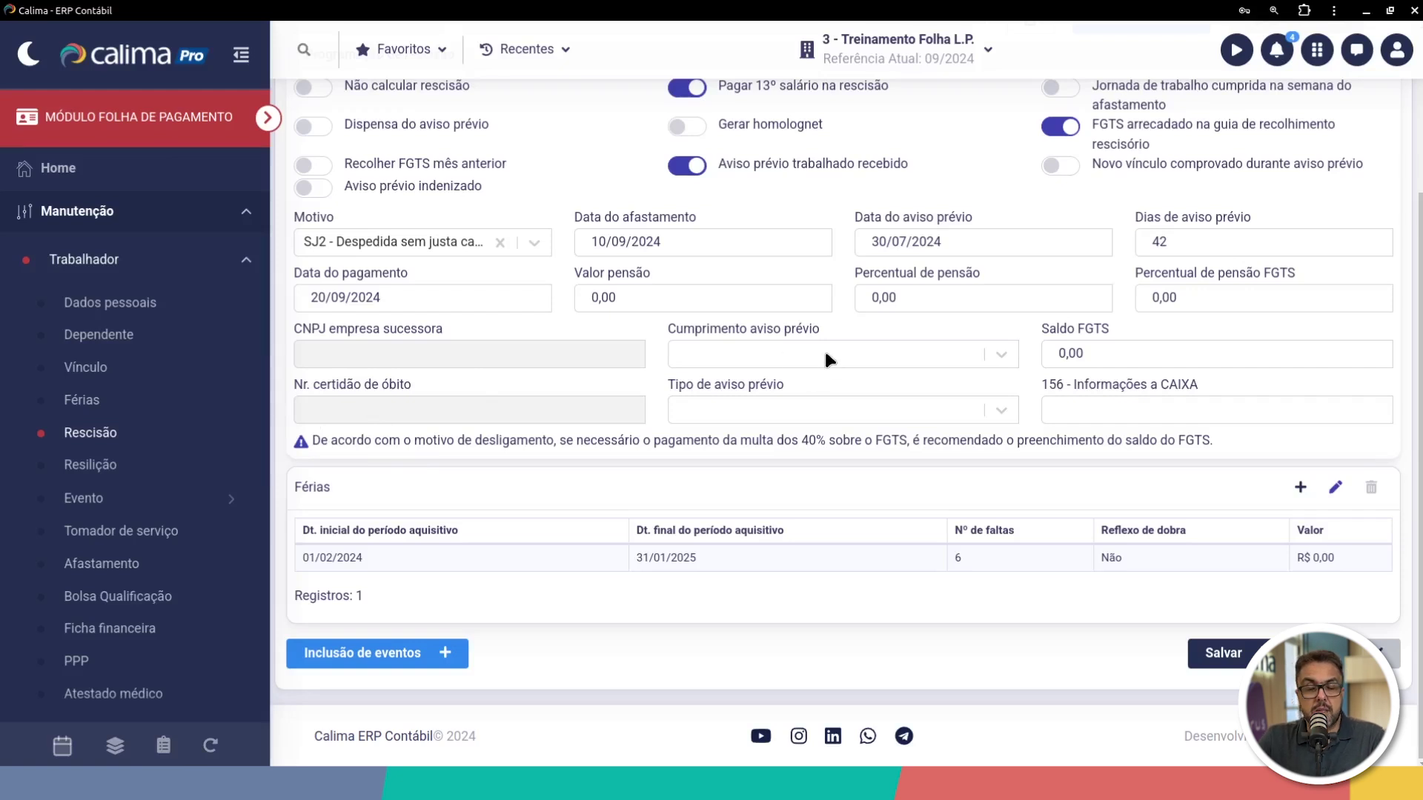
- Examine the options offered under Cumprimento aviso prévio and Tipo de aviso prévio without choosing any
left_click_drag(659, 327, 850, 352)
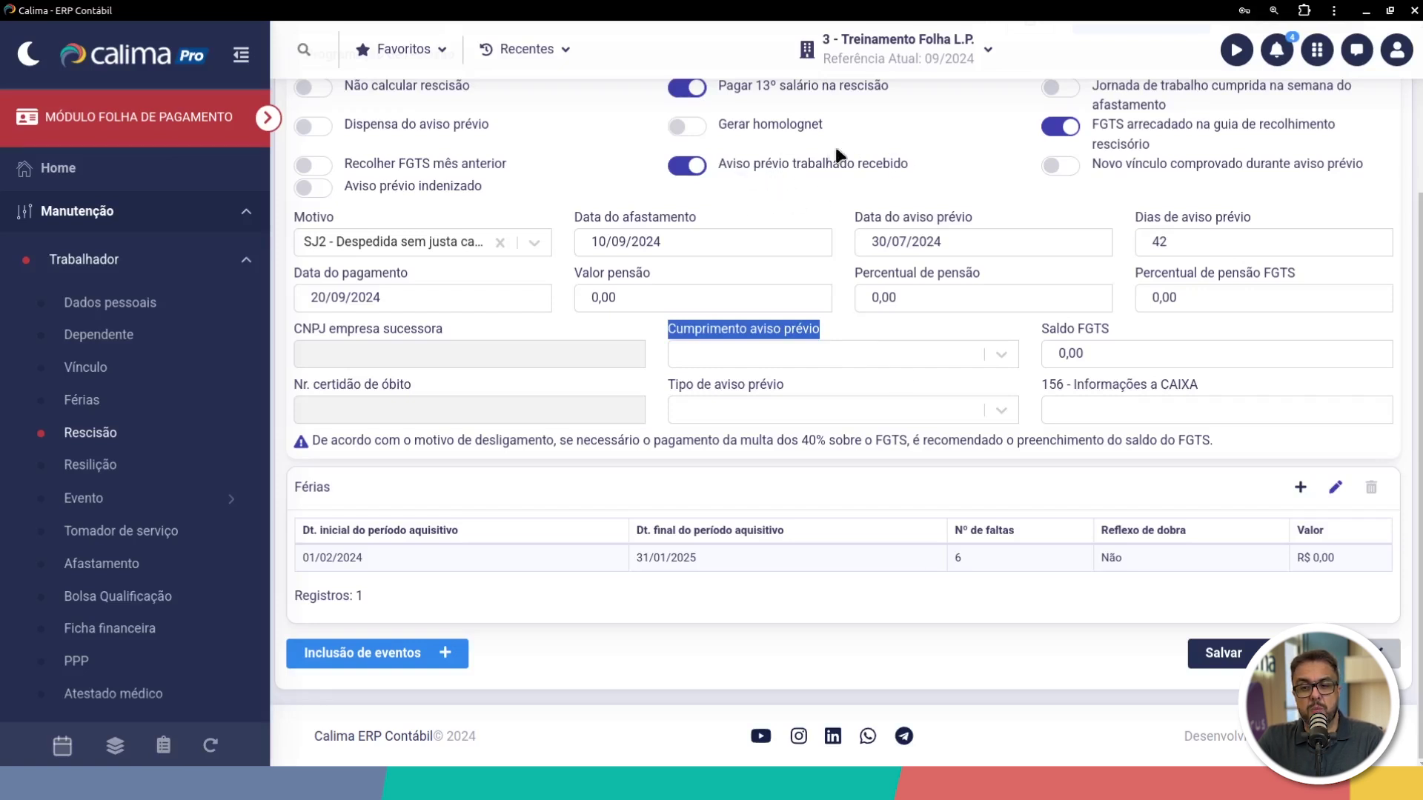
left_click(863, 359)
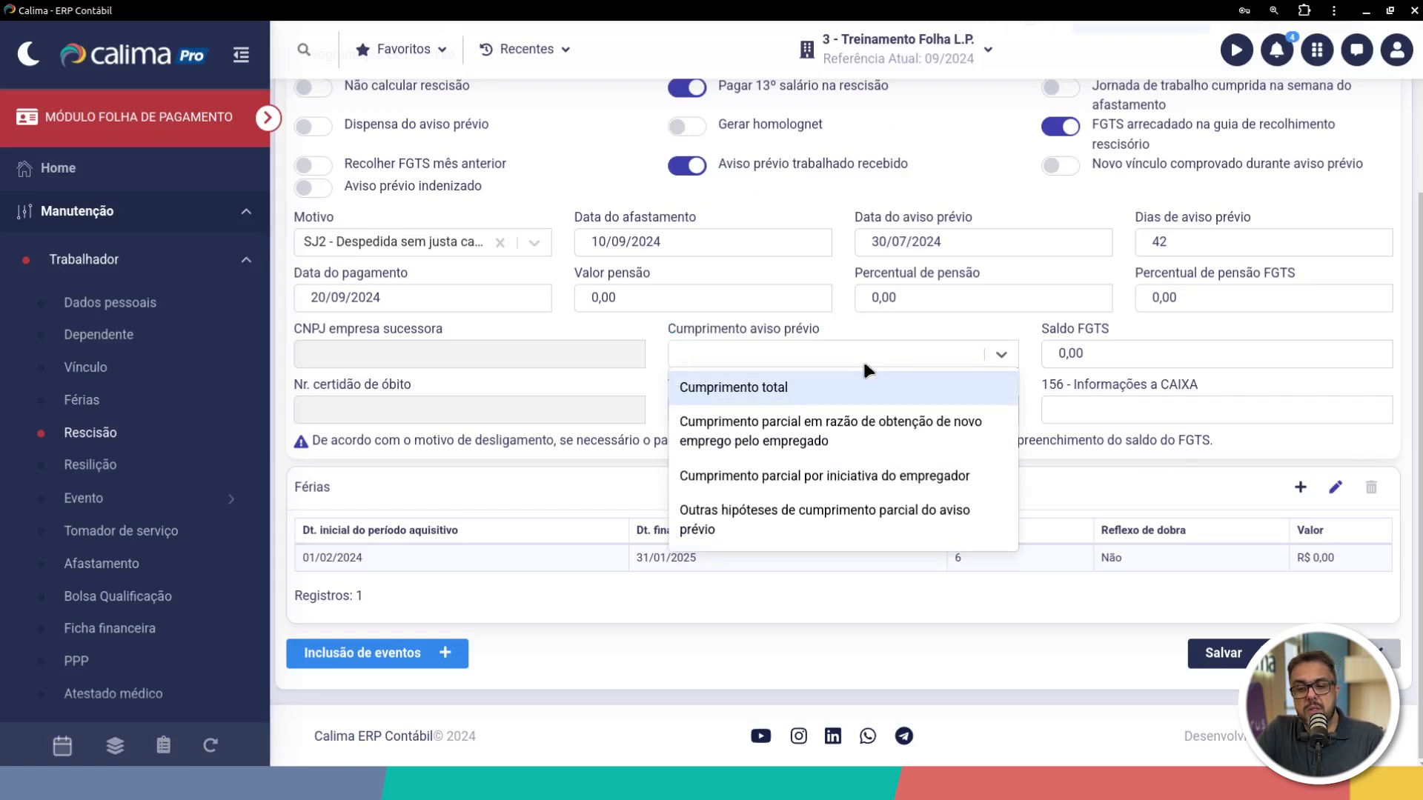
left_click(739, 337)
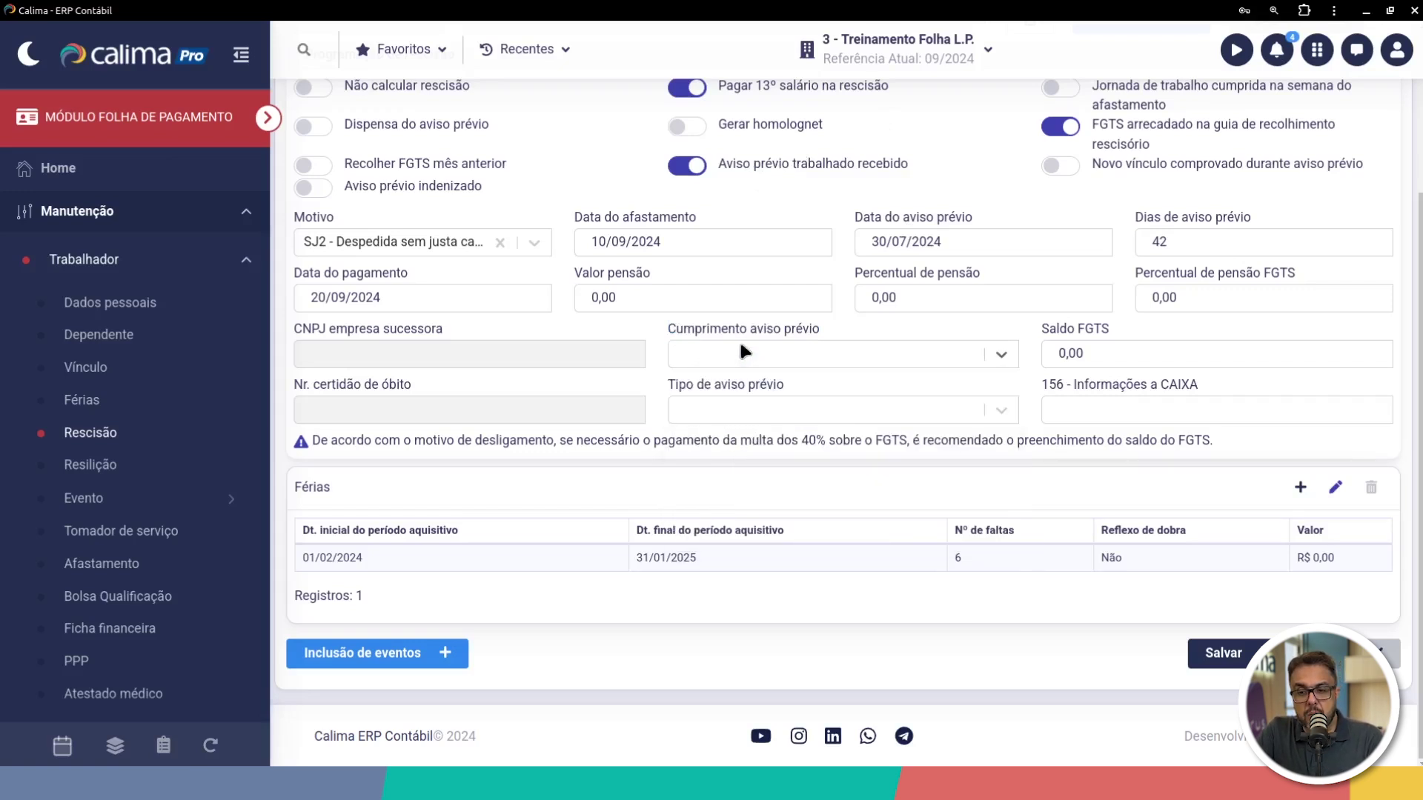
left_click(739, 406)
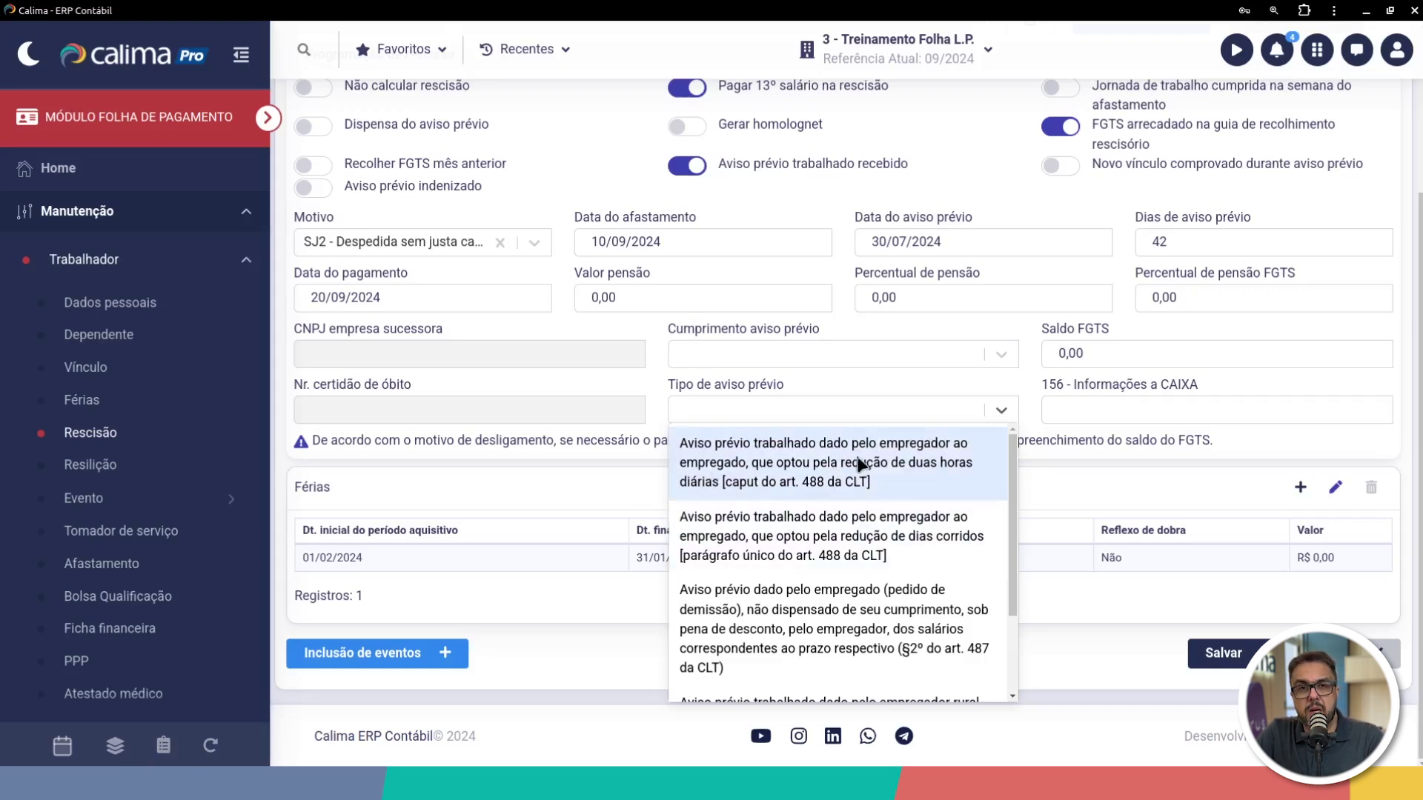
left_click(789, 410)
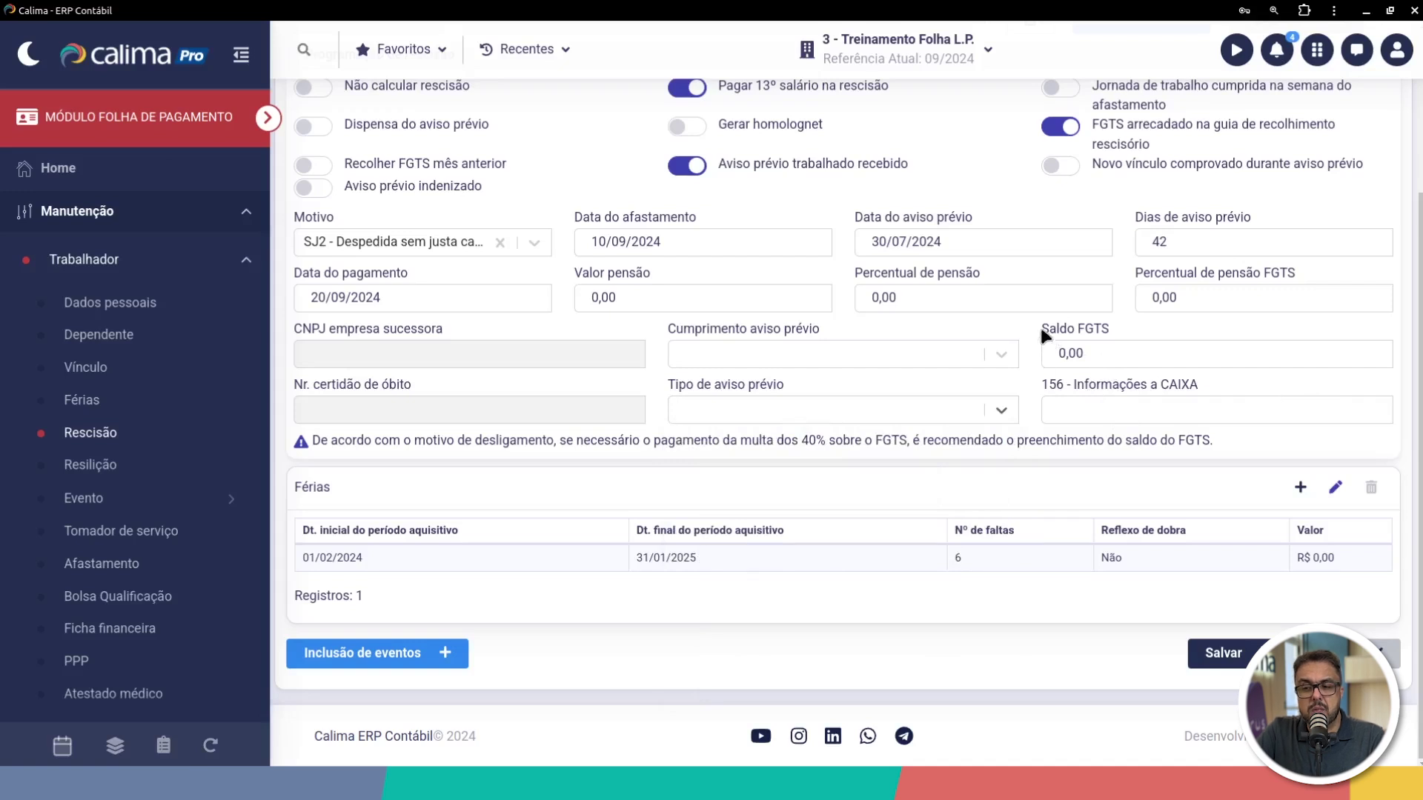
- Review the Saldo FGTS field used for the 40% FGTS fine, leaving it without a balance
left_click_drag(1039, 329, 1104, 335)
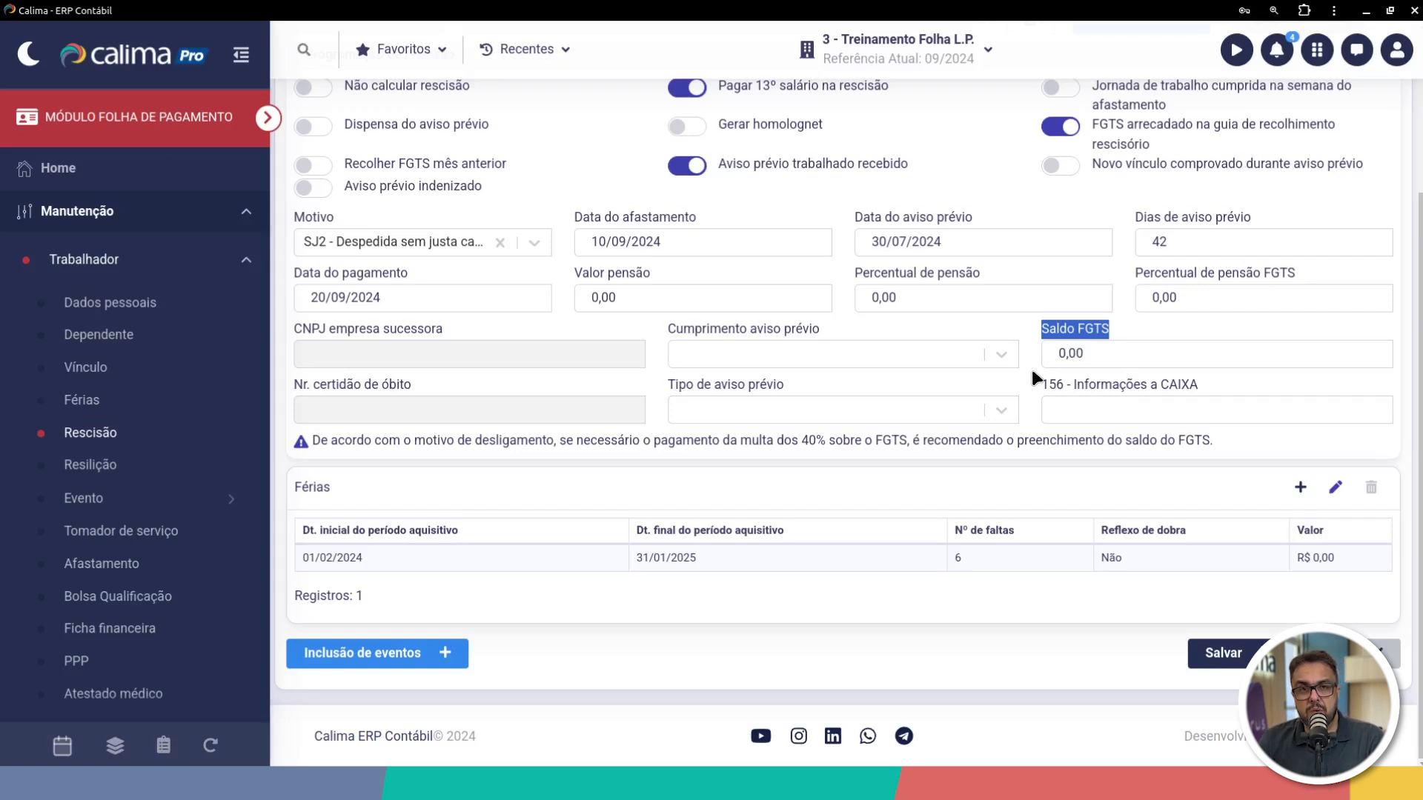
left_click_drag(1084, 354, 1043, 357)
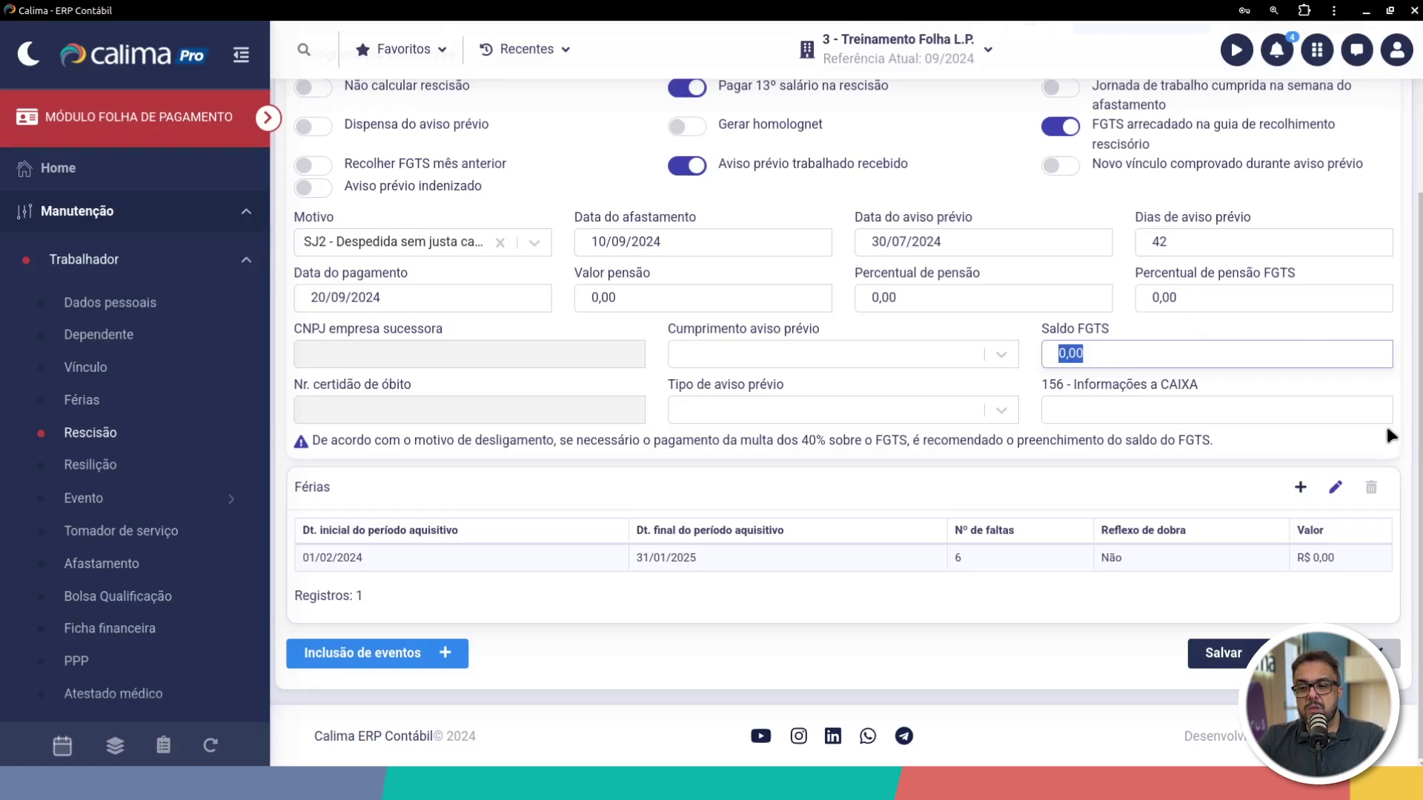
left_click(1126, 356)
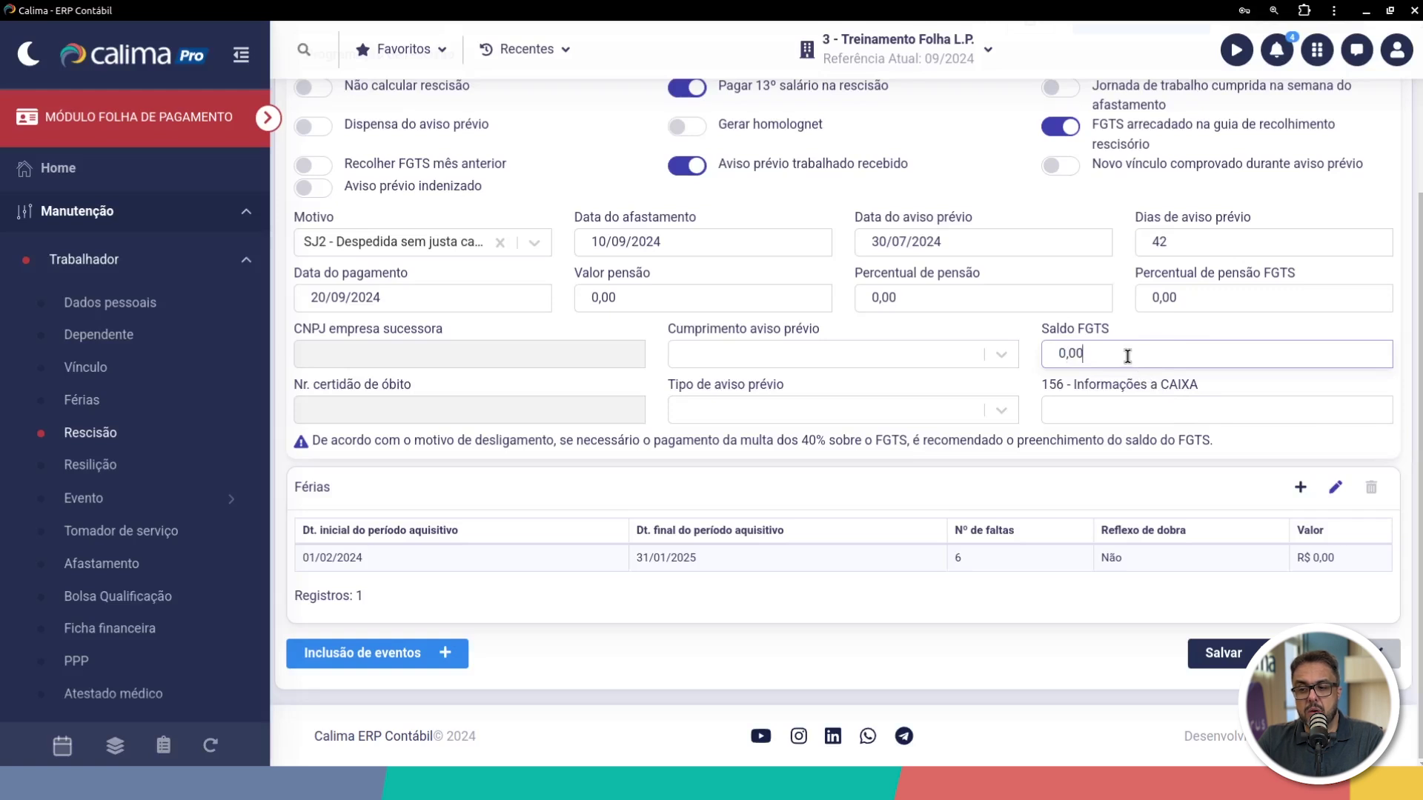
left_click_drag(1105, 354, 1052, 352)
key("BackSpace")
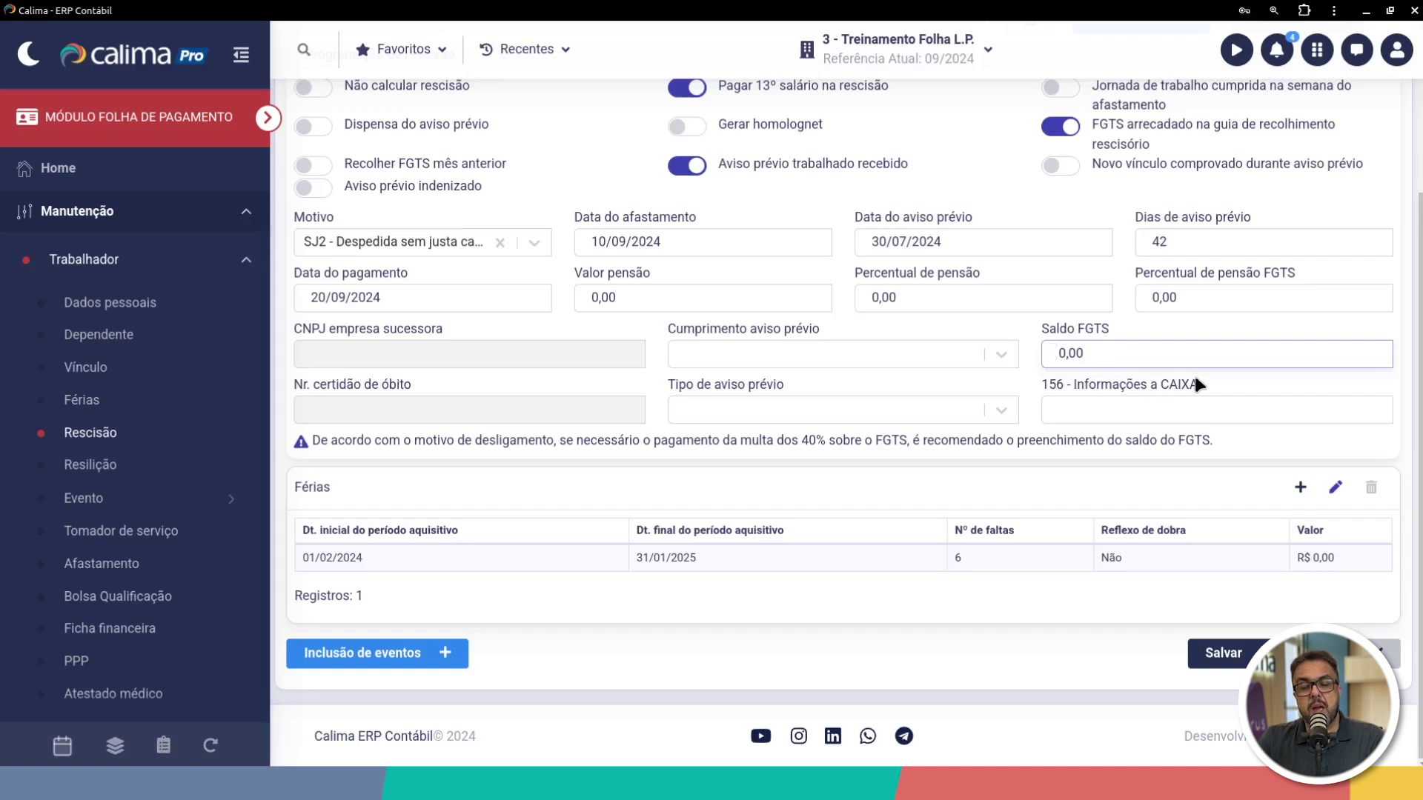
left_click_drag(1103, 354, 1046, 355)
left_click(1096, 354)
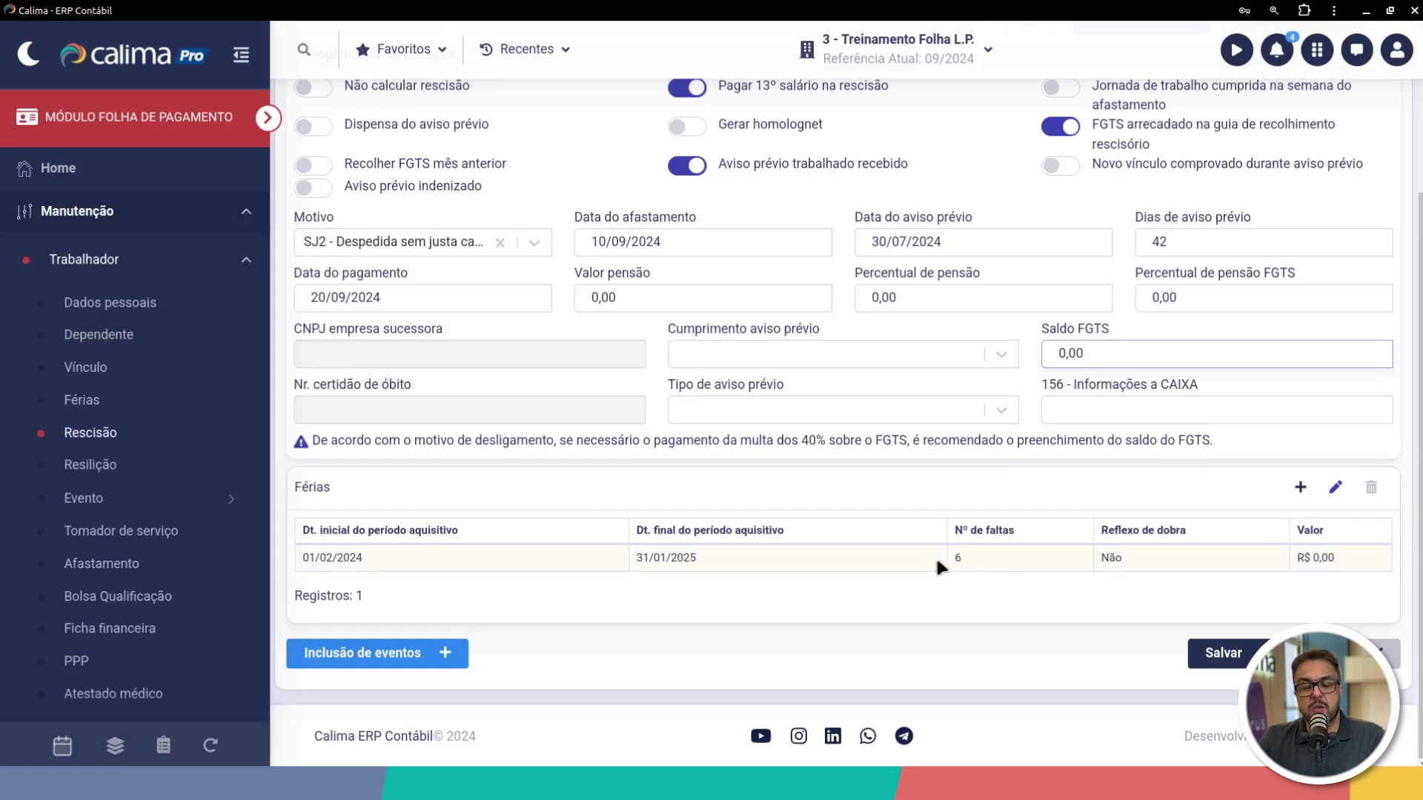
- Examine the Férias table's acquisition period and Nº de faltas for the vacation included in the termination
scroll(878, 570, "up", 1)
scroll(867, 563, "down", 1)
left_click_drag(297, 488, 1377, 568)
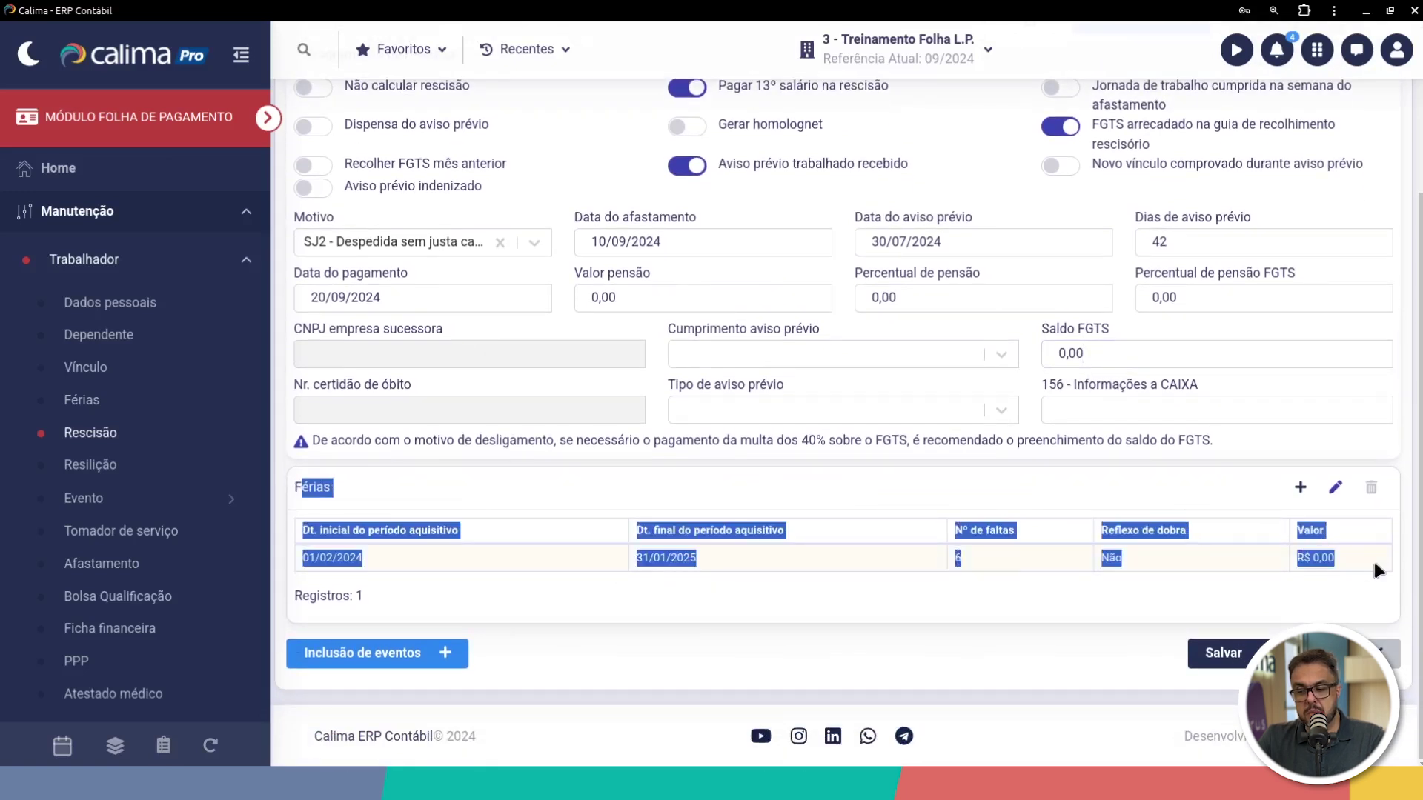
left_click(838, 597)
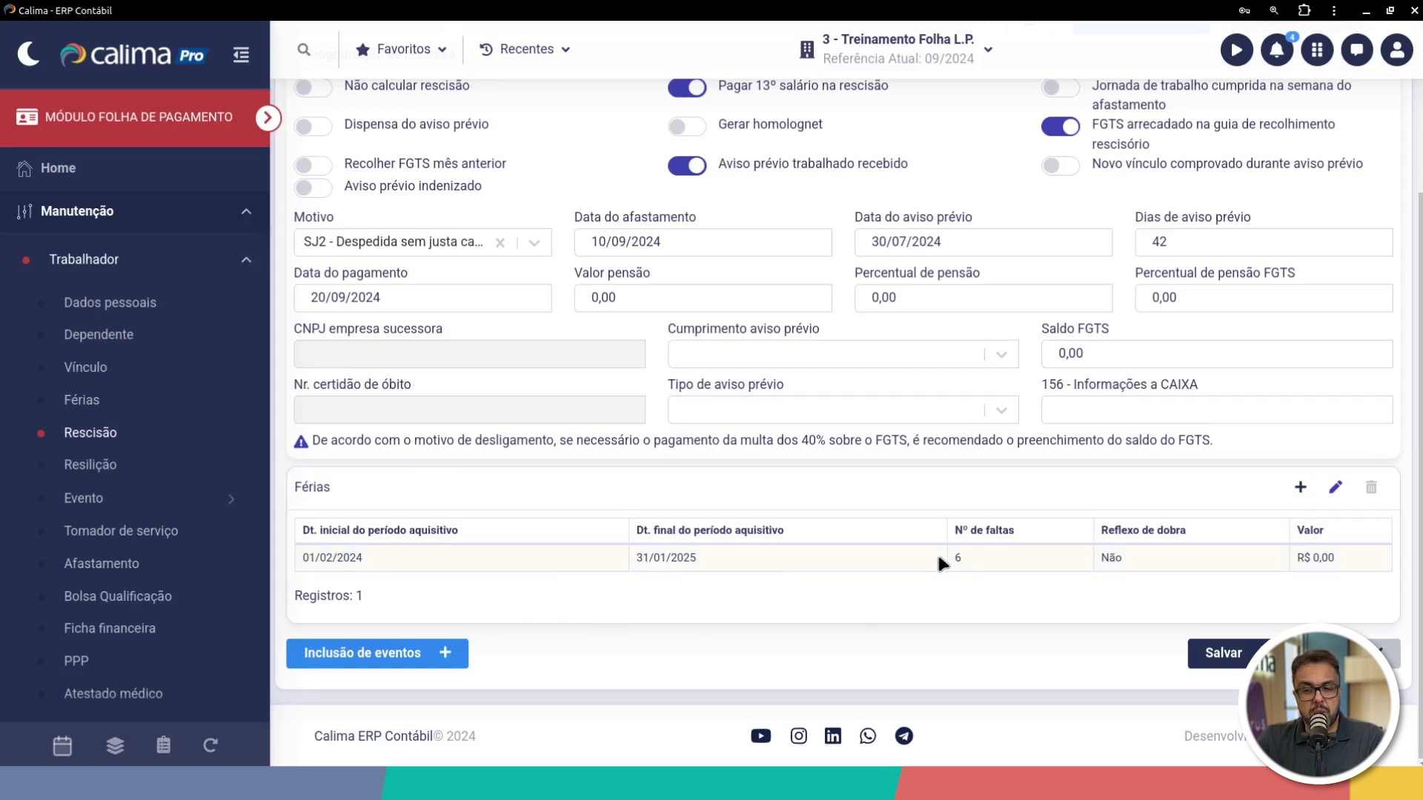
scroll(938, 553, "up", 1)
scroll(938, 556, "down", 1)
scroll(938, 558, "down", 1)
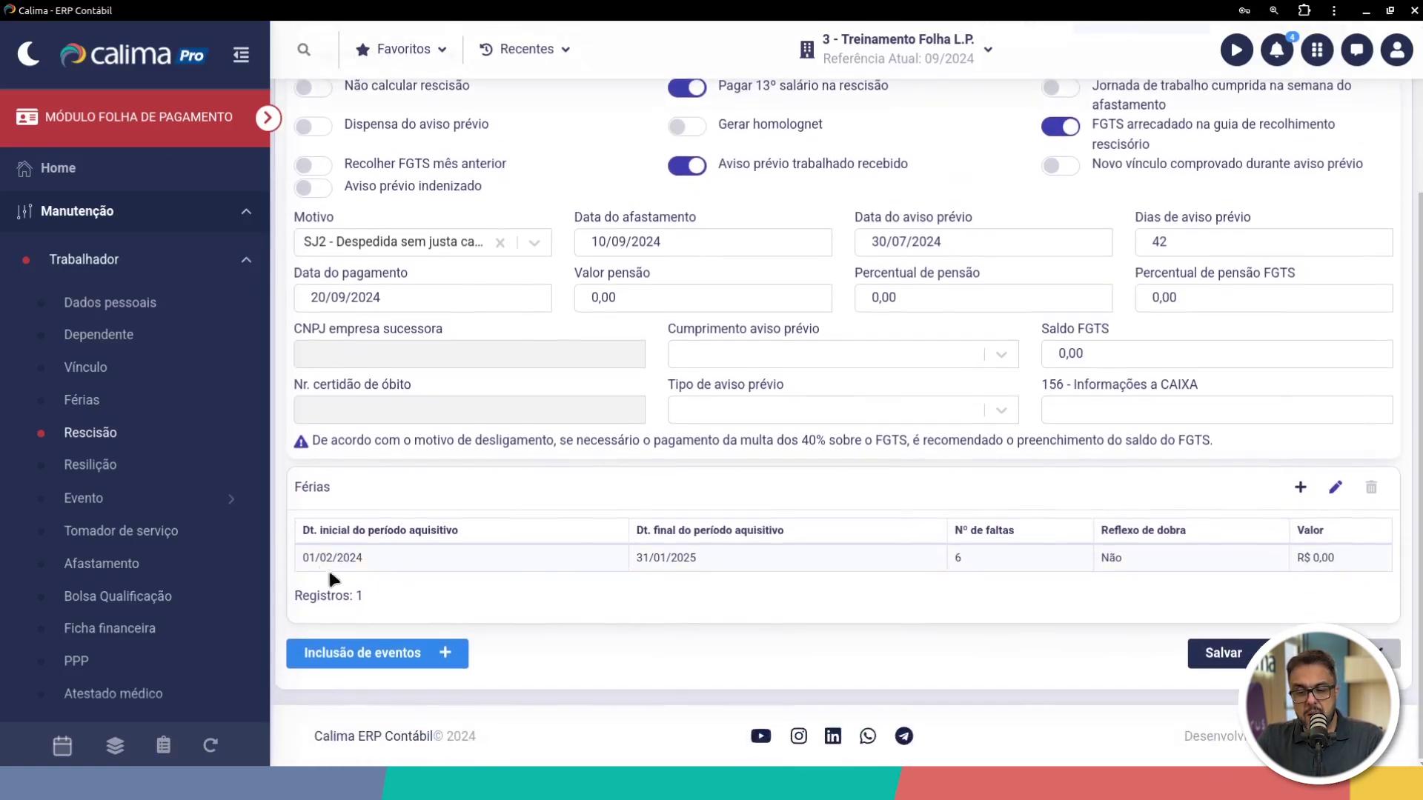
left_click_drag(301, 558, 991, 557)
left_click(663, 610)
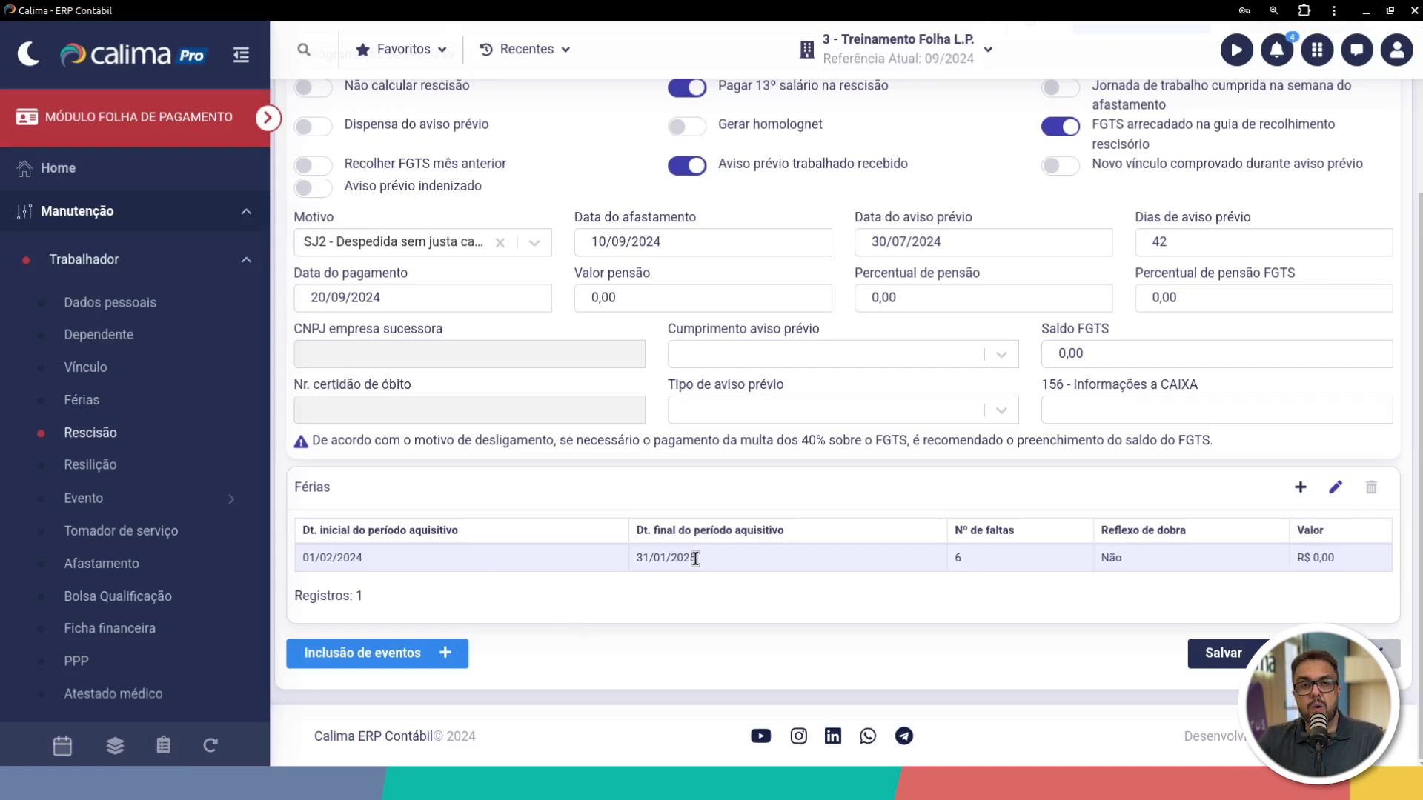
scroll(1134, 363, "up", 3)
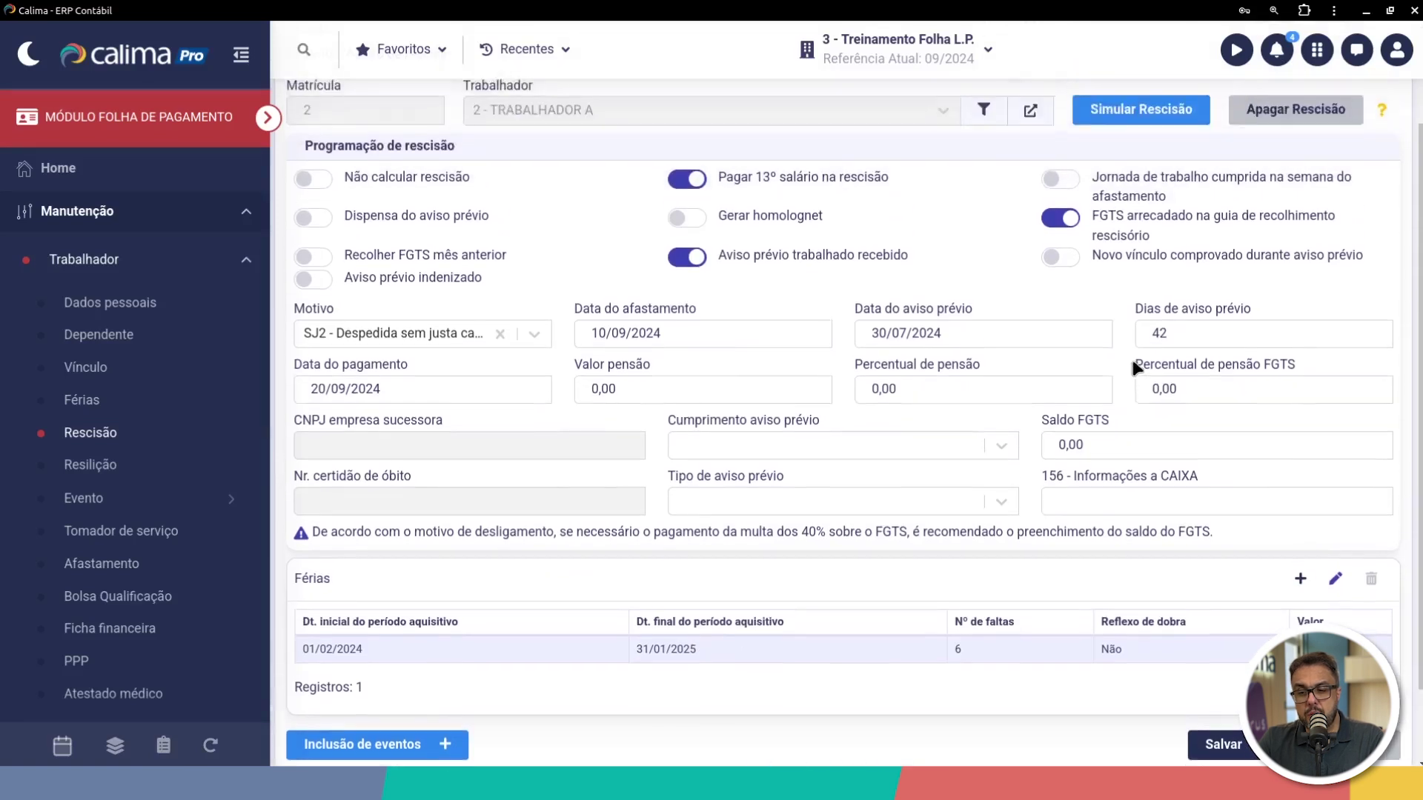
scroll(1081, 519, "down", 3)
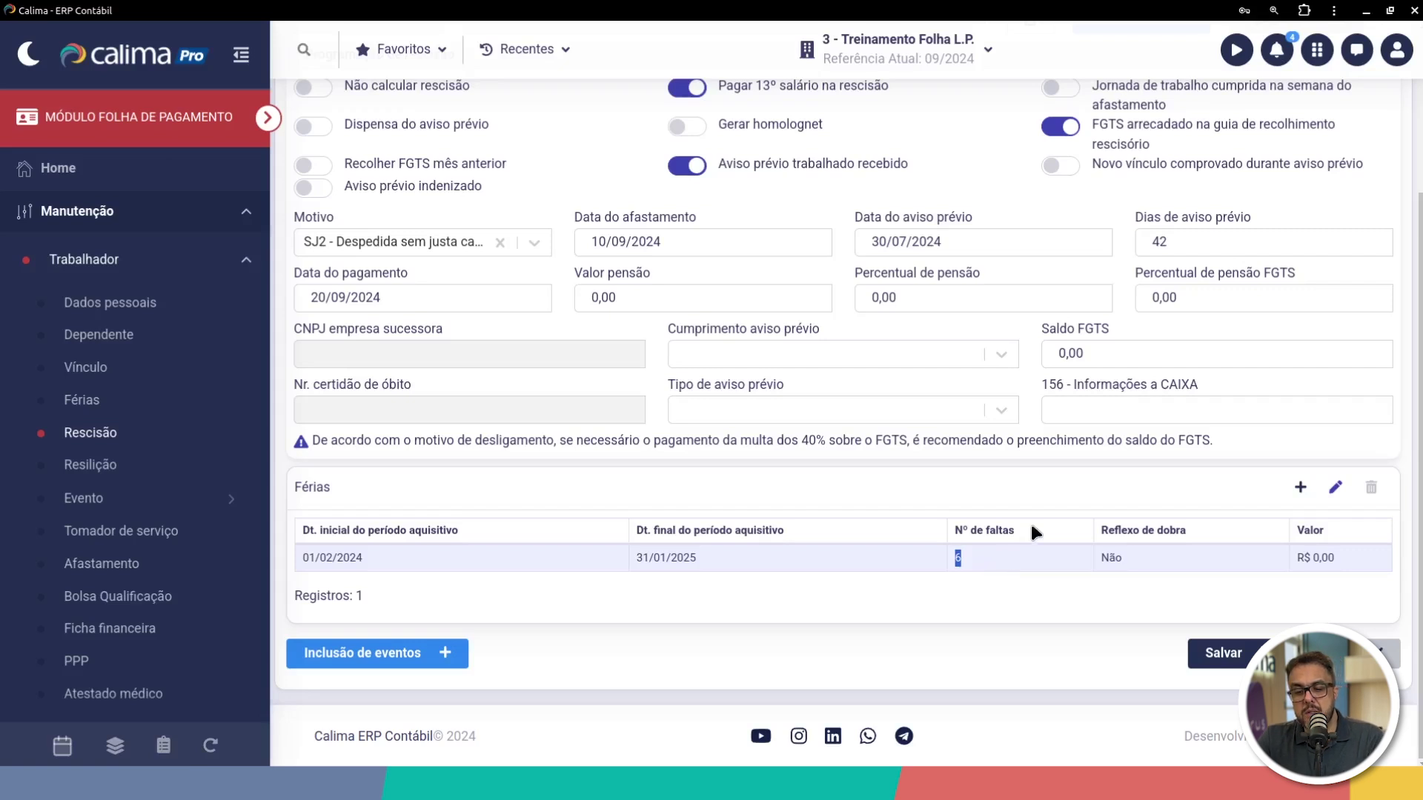
scroll(1030, 520, "up", 3)
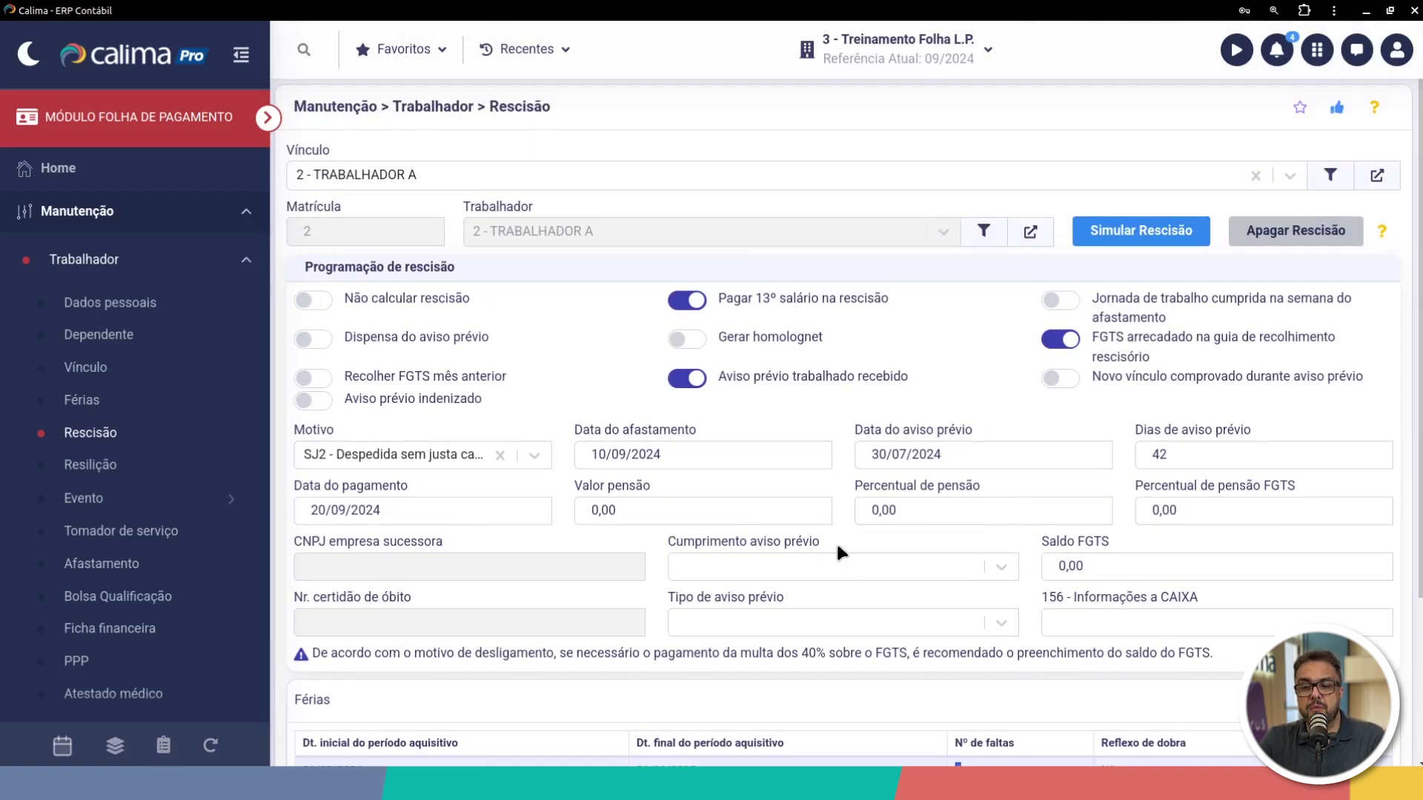
scroll(844, 483, "down", 3)
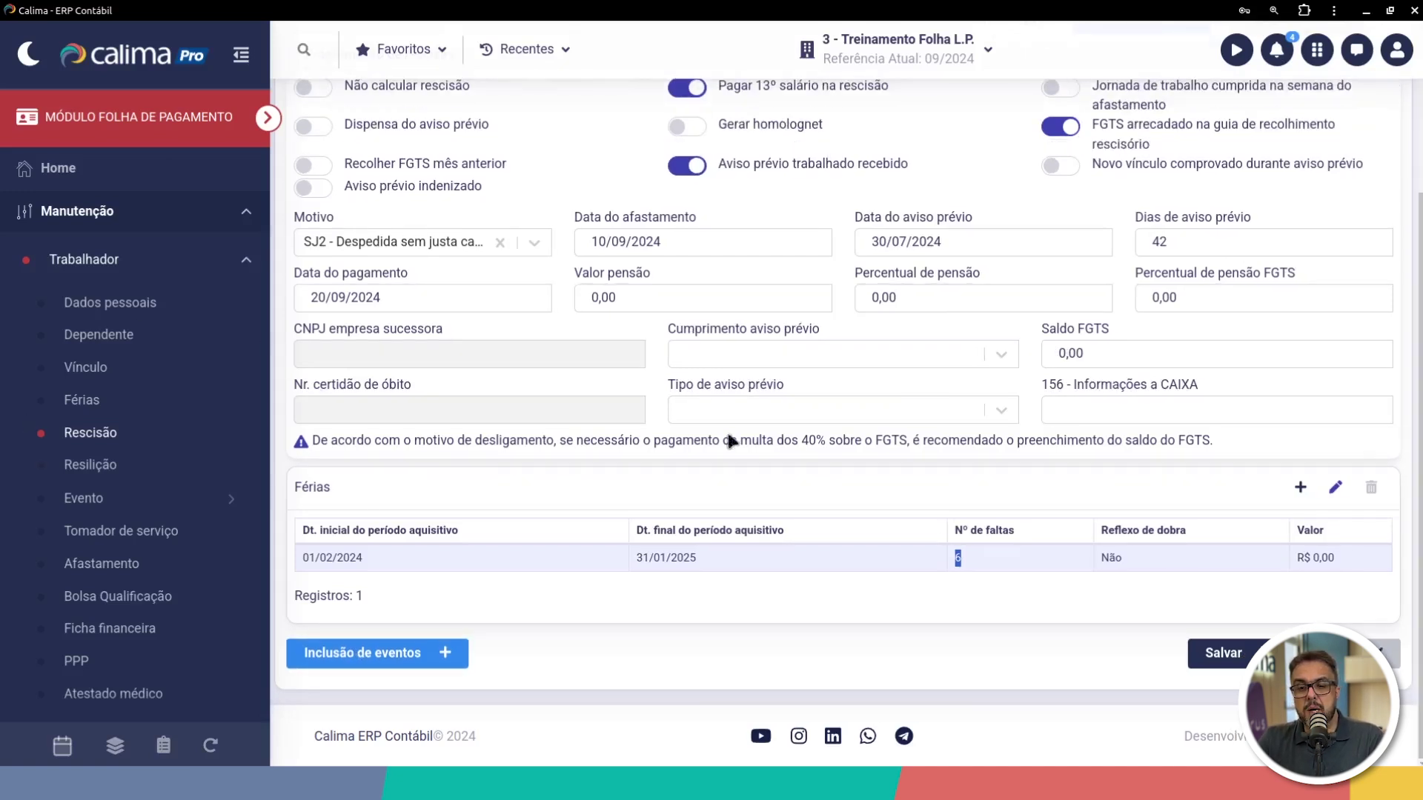
scroll(712, 394, "up", 3)
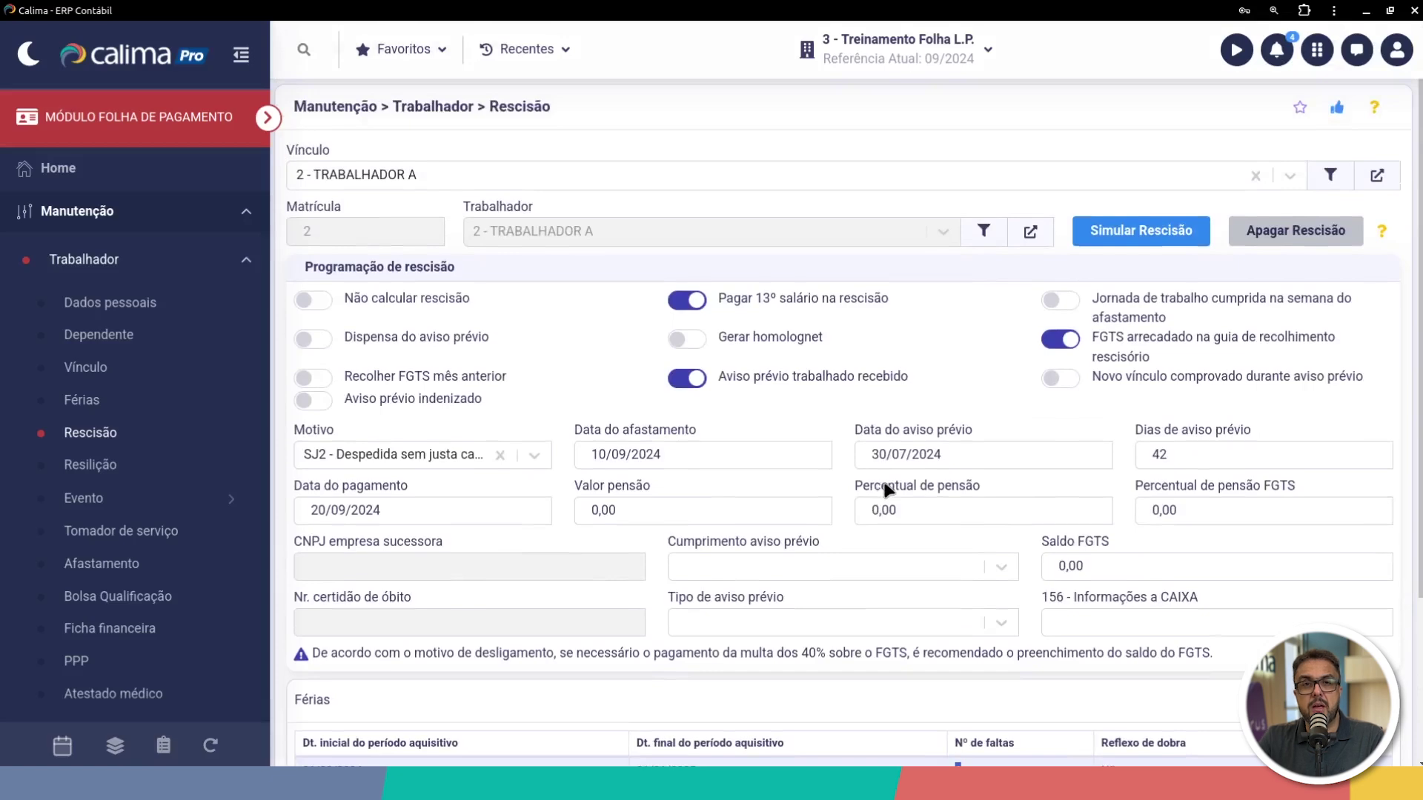
scroll(789, 292, "down", 3)
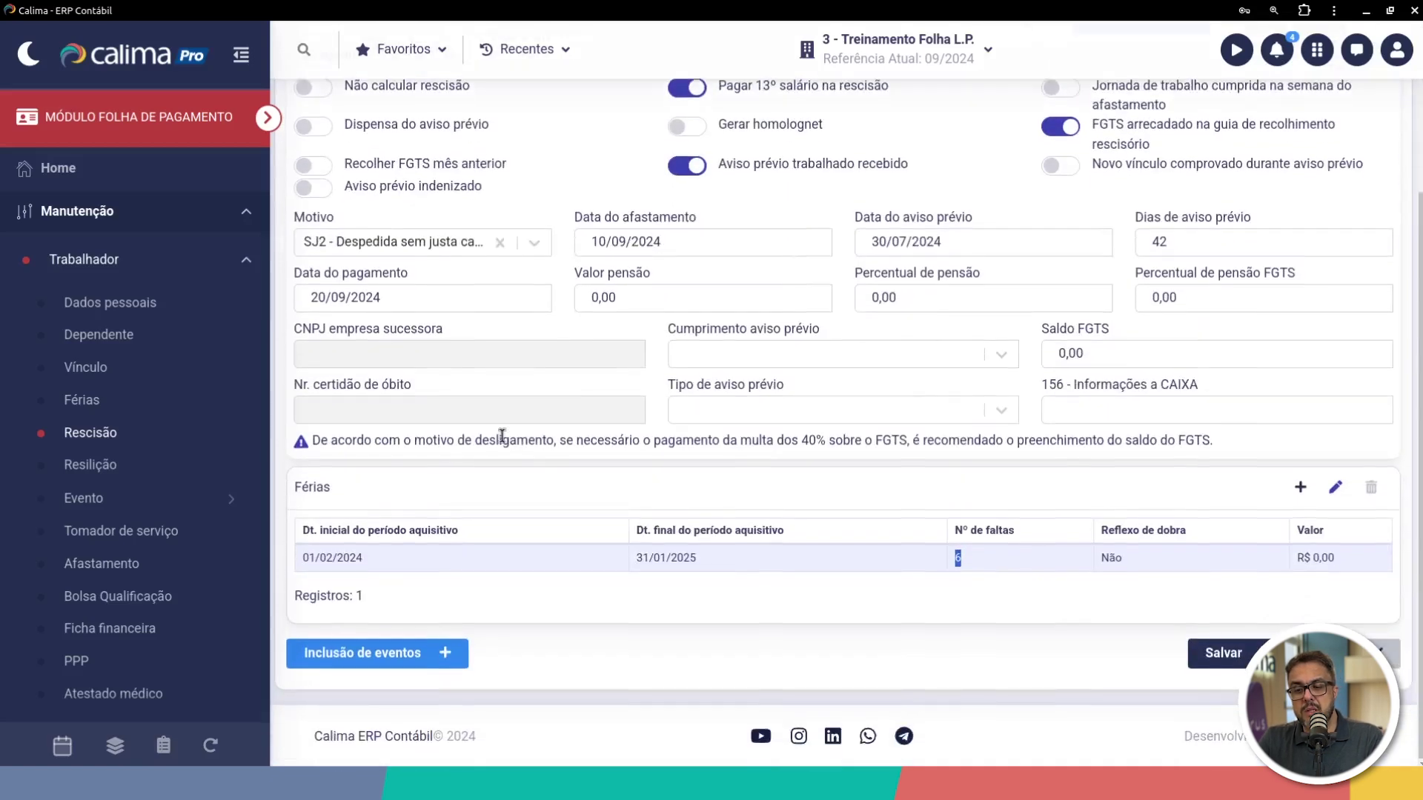
- Add event 9 - Hora extra 100% with a value of 8 hours to TRABALHADOR A's Rescisão calculation and return to the form
left_click(349, 652)
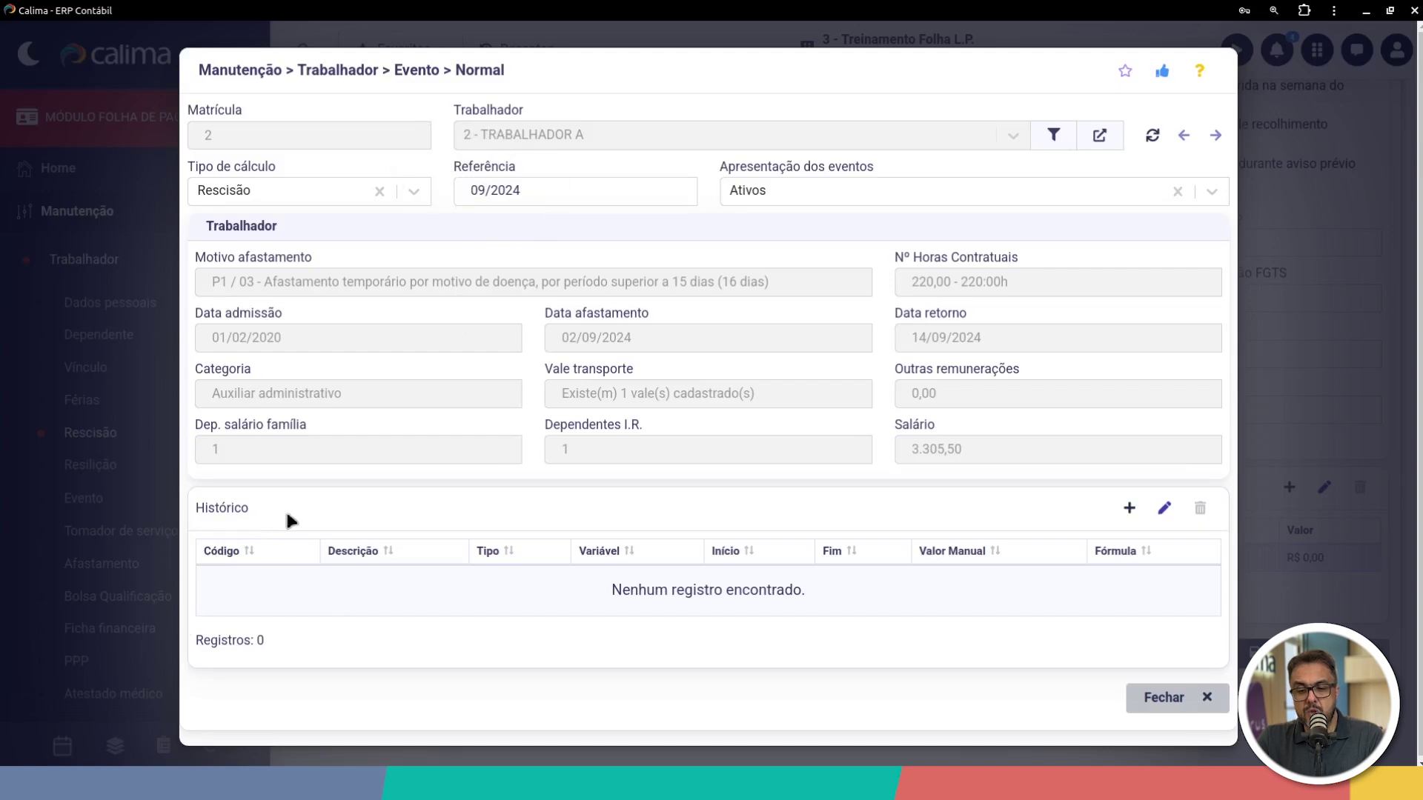
left_click(1129, 507)
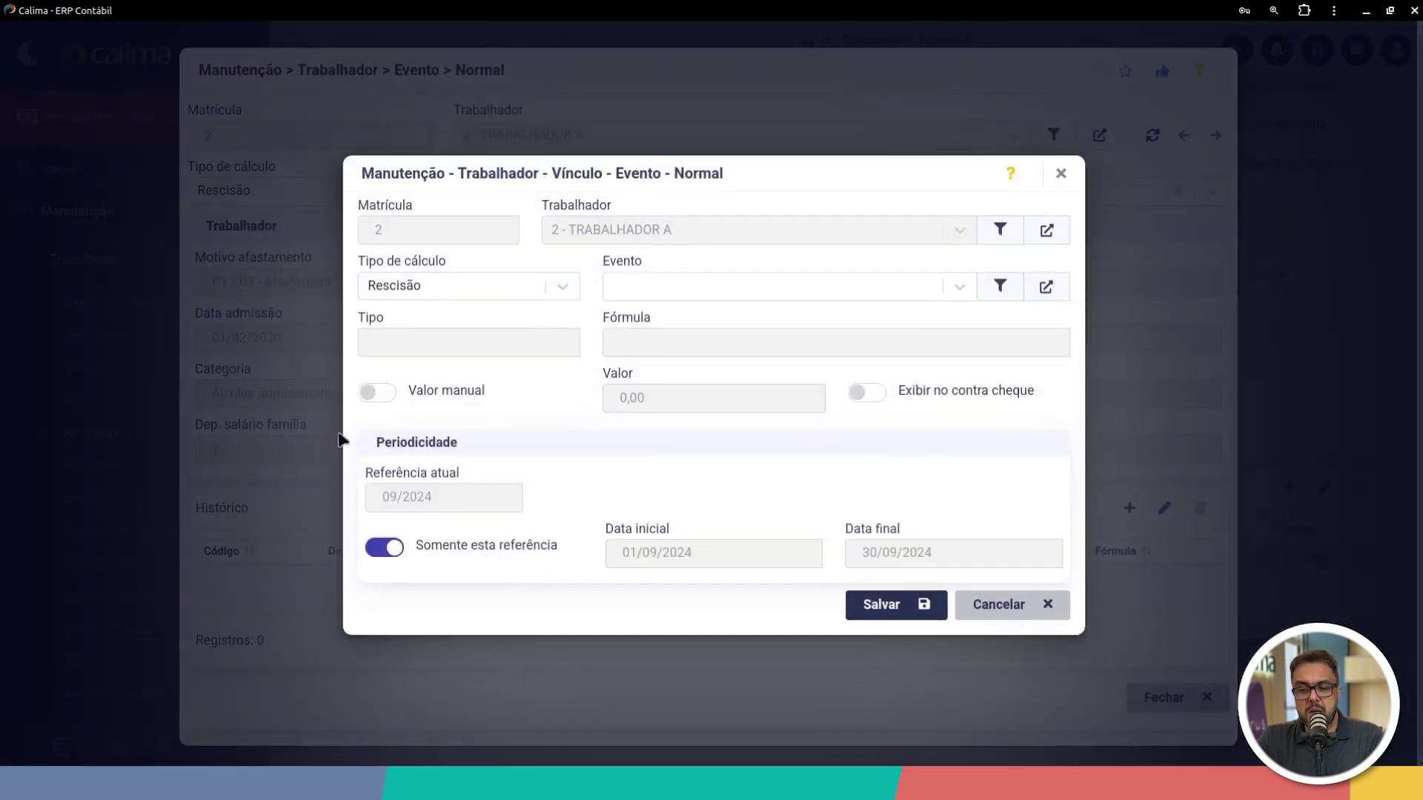
left_click(715, 284)
type("9")
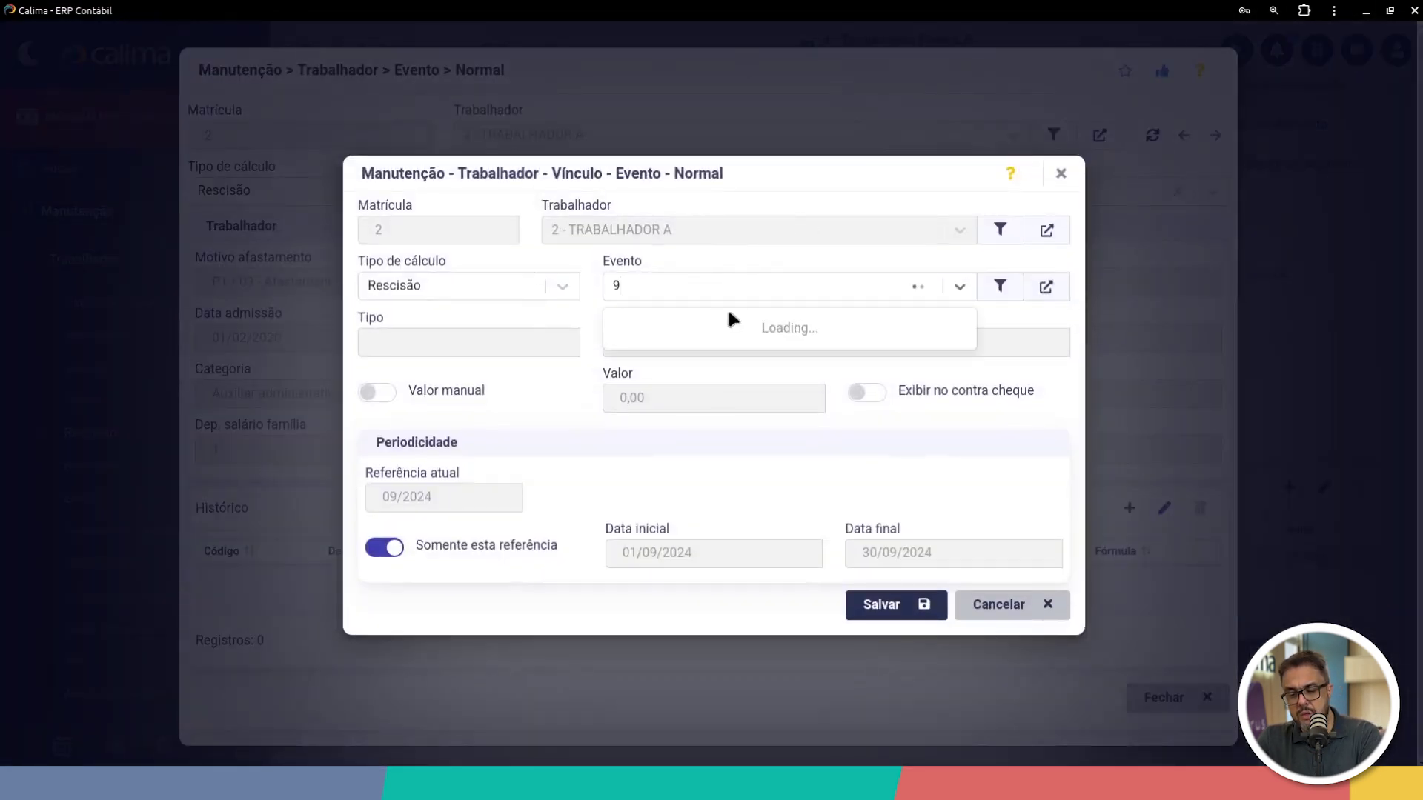
left_click(652, 327)
left_click(698, 402)
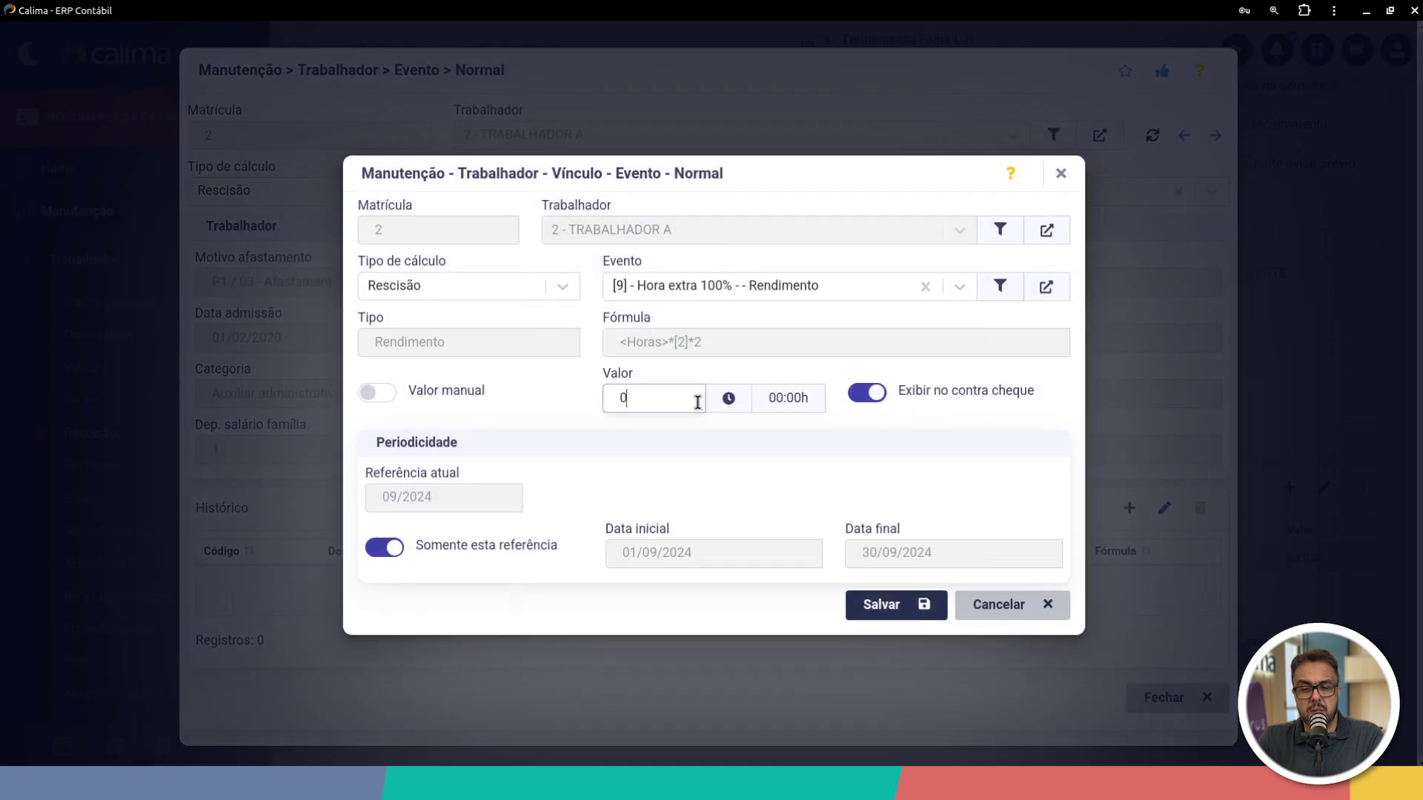
type("8")
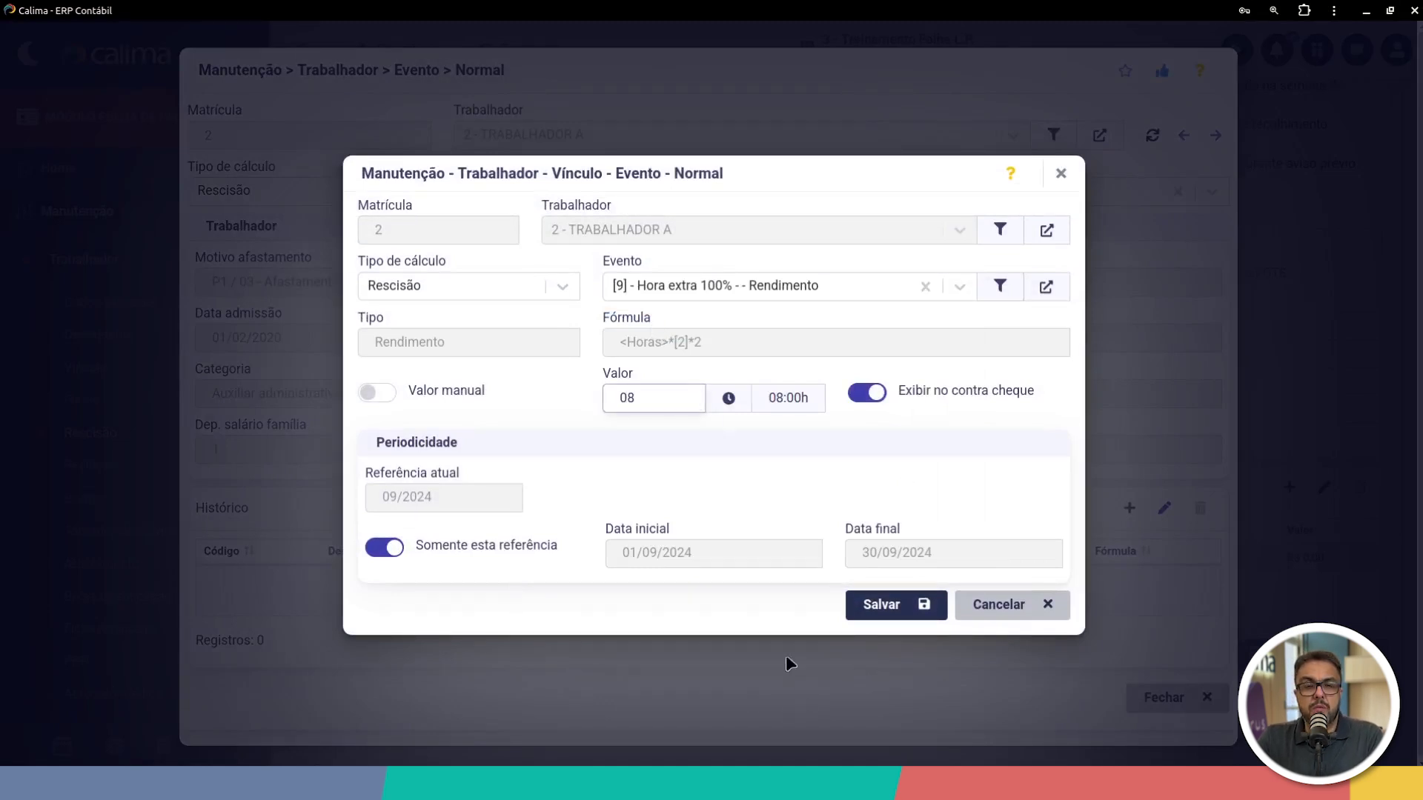
left_click(887, 605)
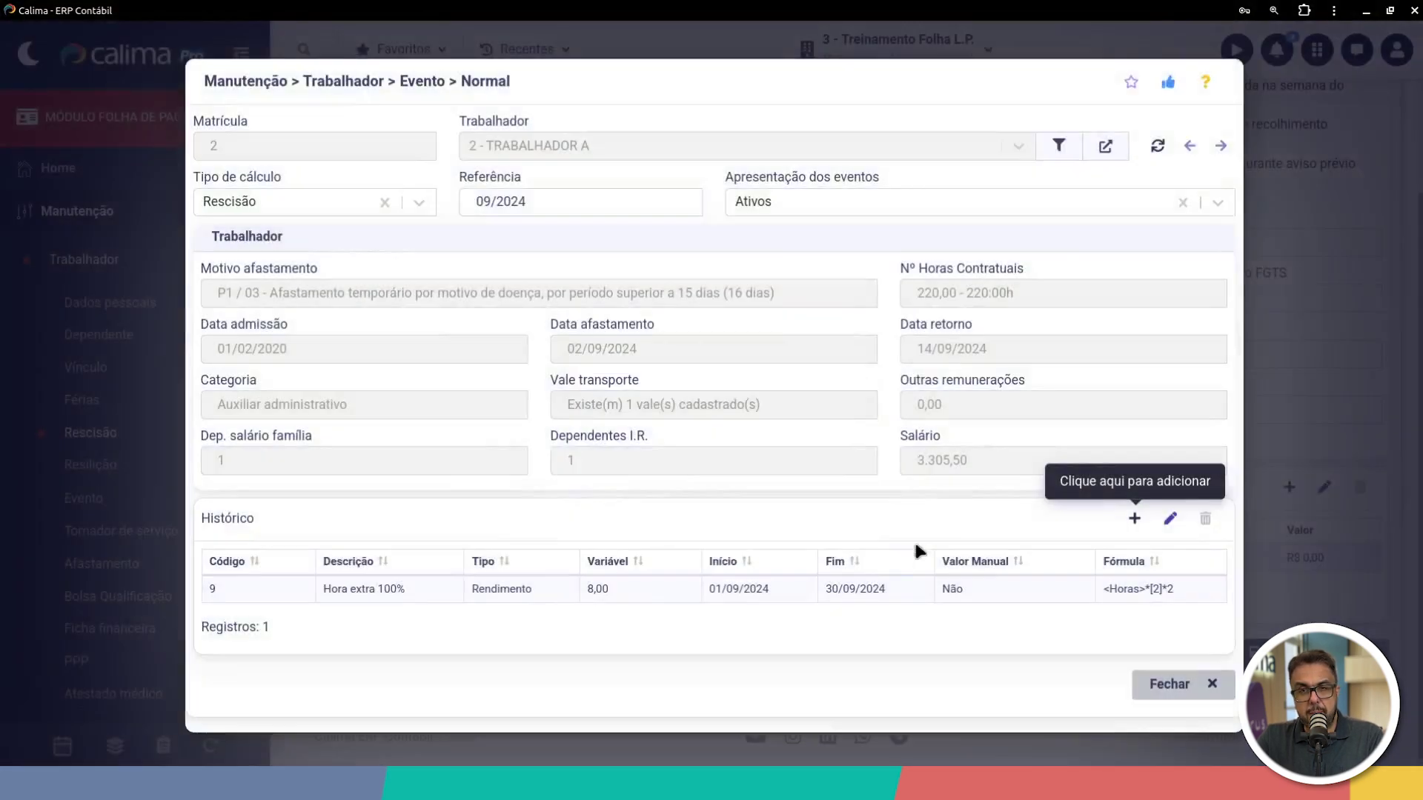
left_click(1189, 682)
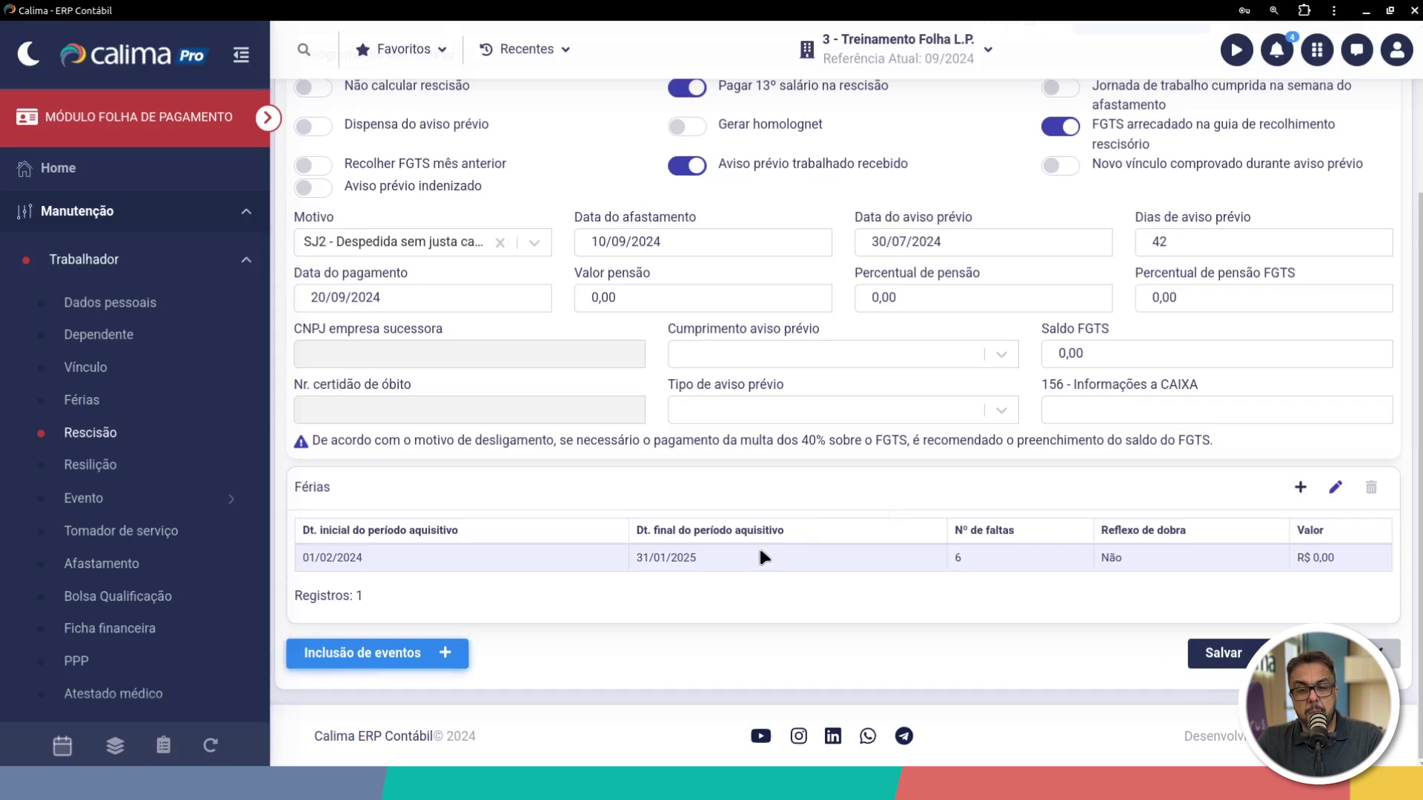
- Save the completed termination record for TRABALHADOR A
scroll(763, 551, "up", 3)
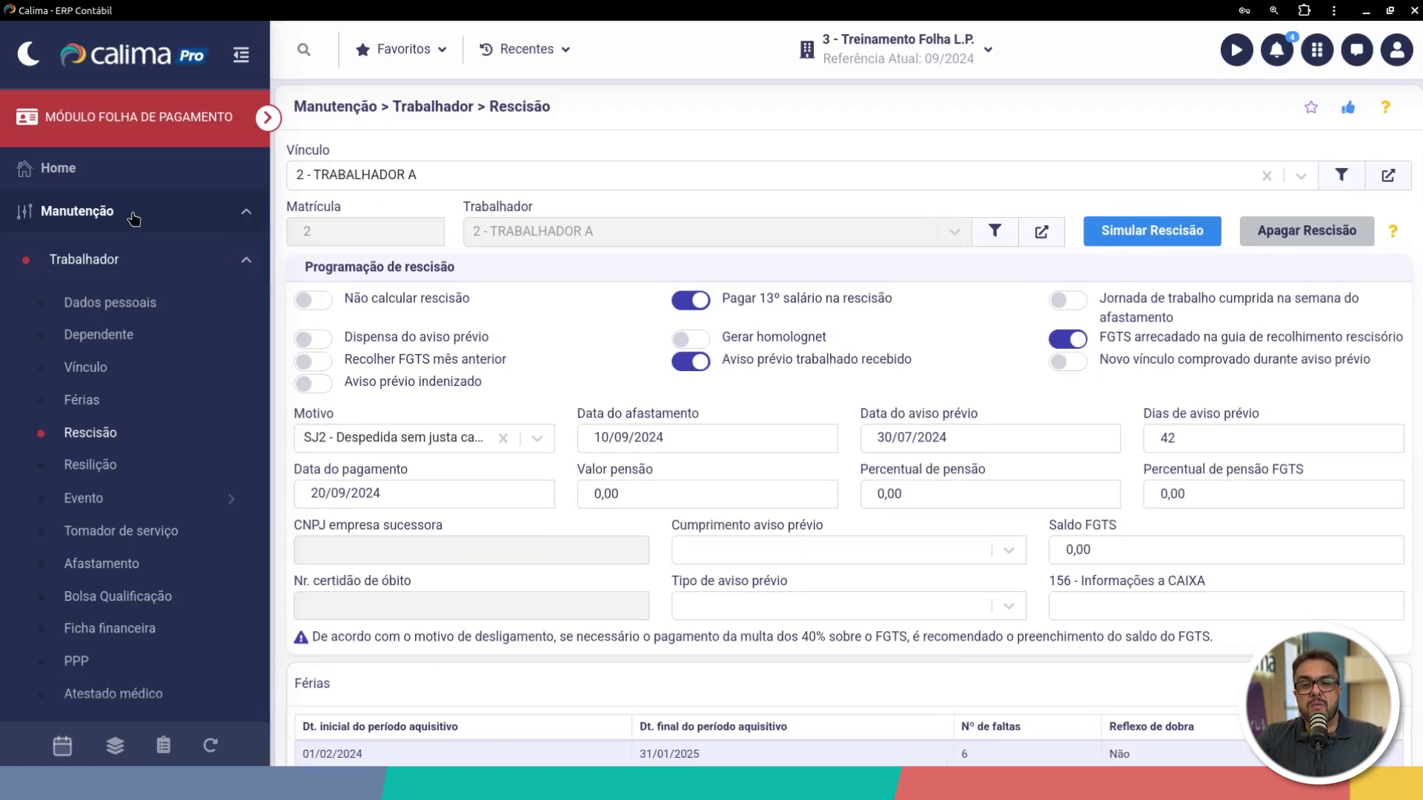
left_click(102, 216)
left_click(69, 259)
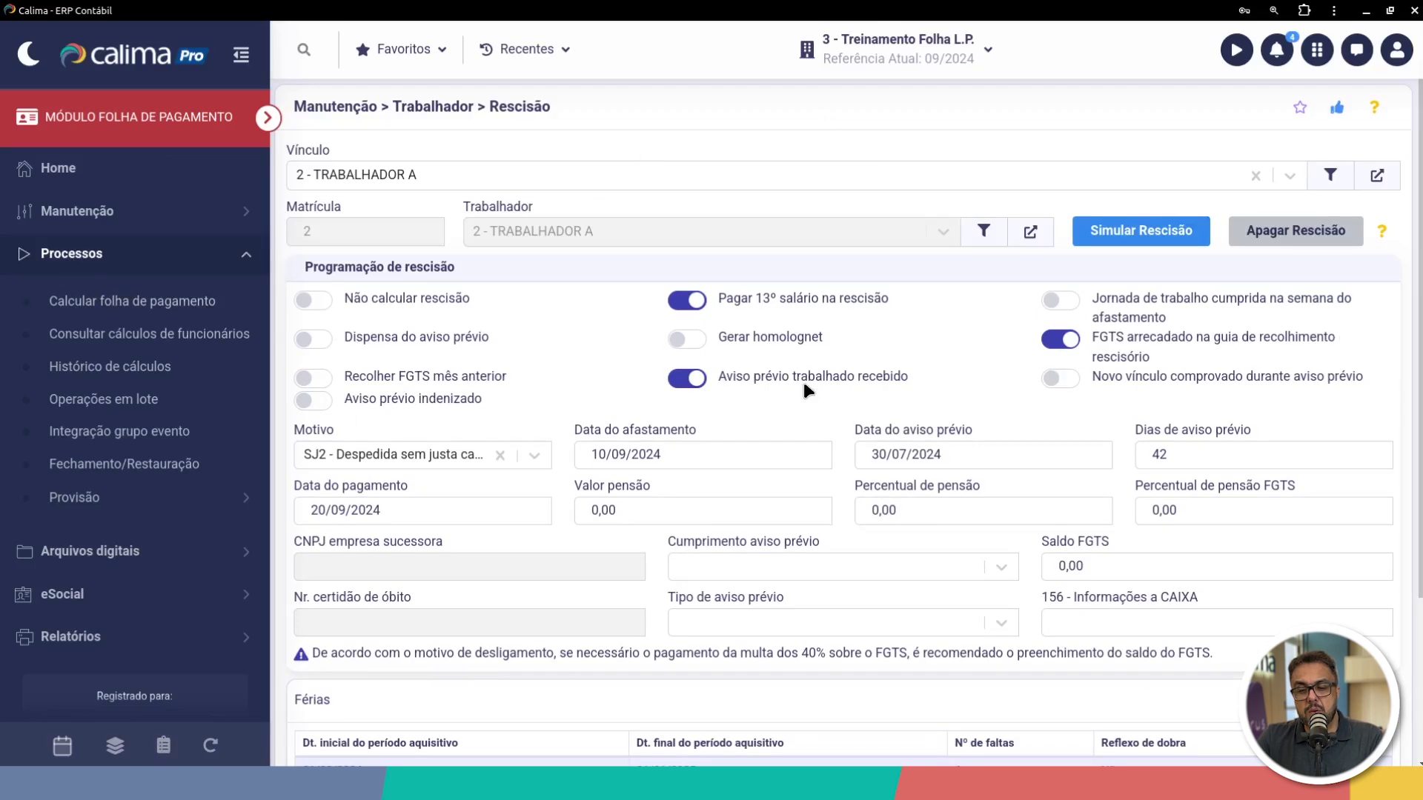
left_click(1124, 231)
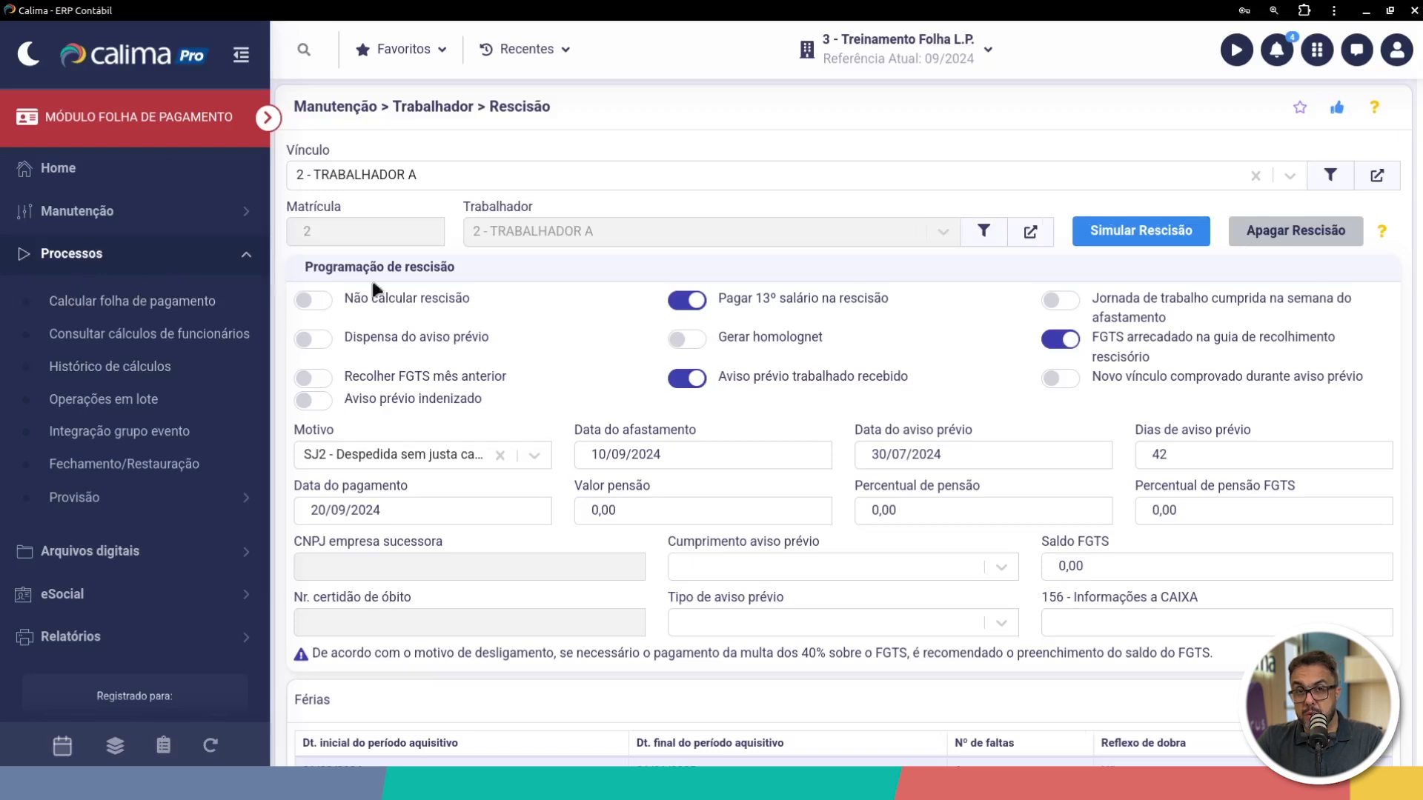
scroll(1274, 604, "down", 3)
left_click(1221, 657)
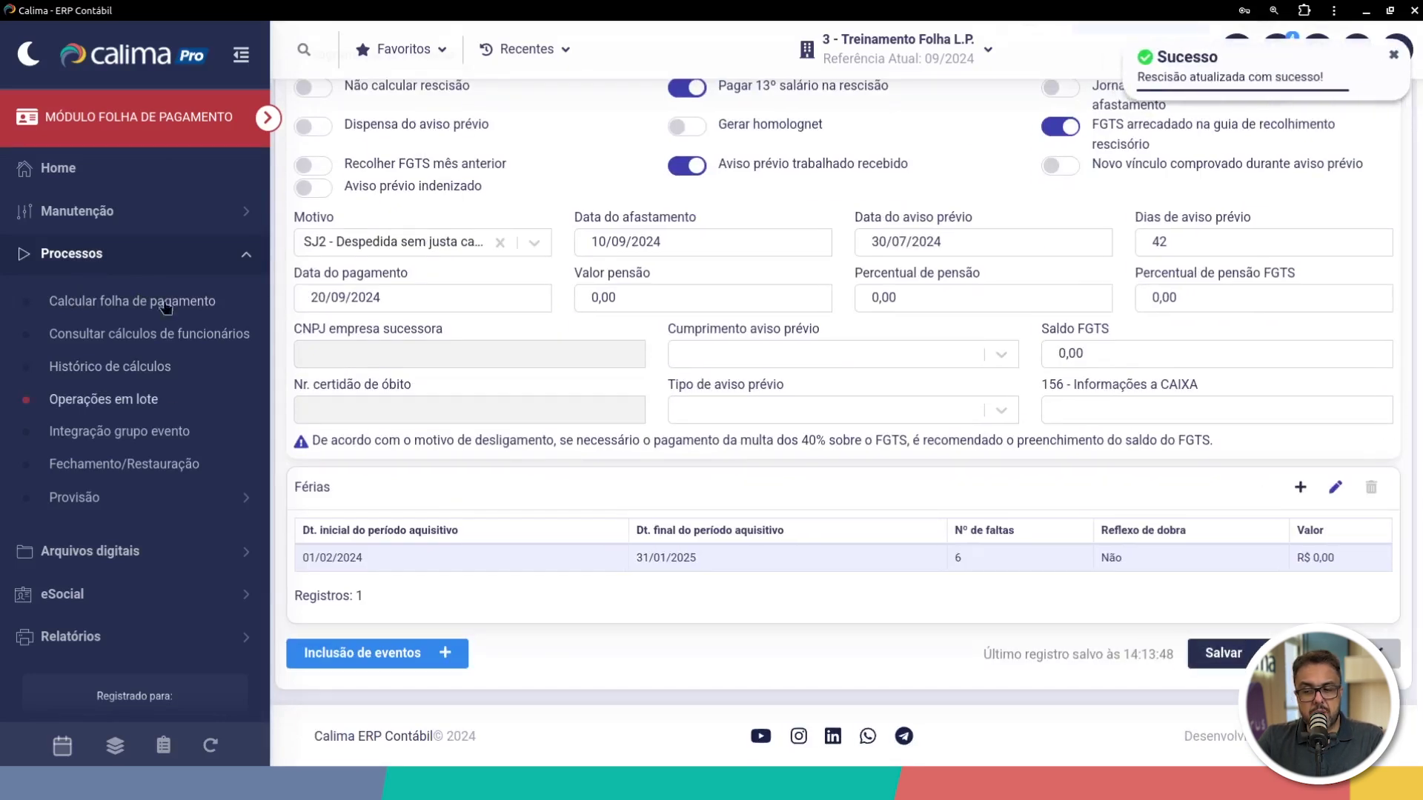
- Run the 09/2024 payroll calculation for all terminations only, with Calcular folha disabled and Calcular rescisões enabled
left_click(74, 254)
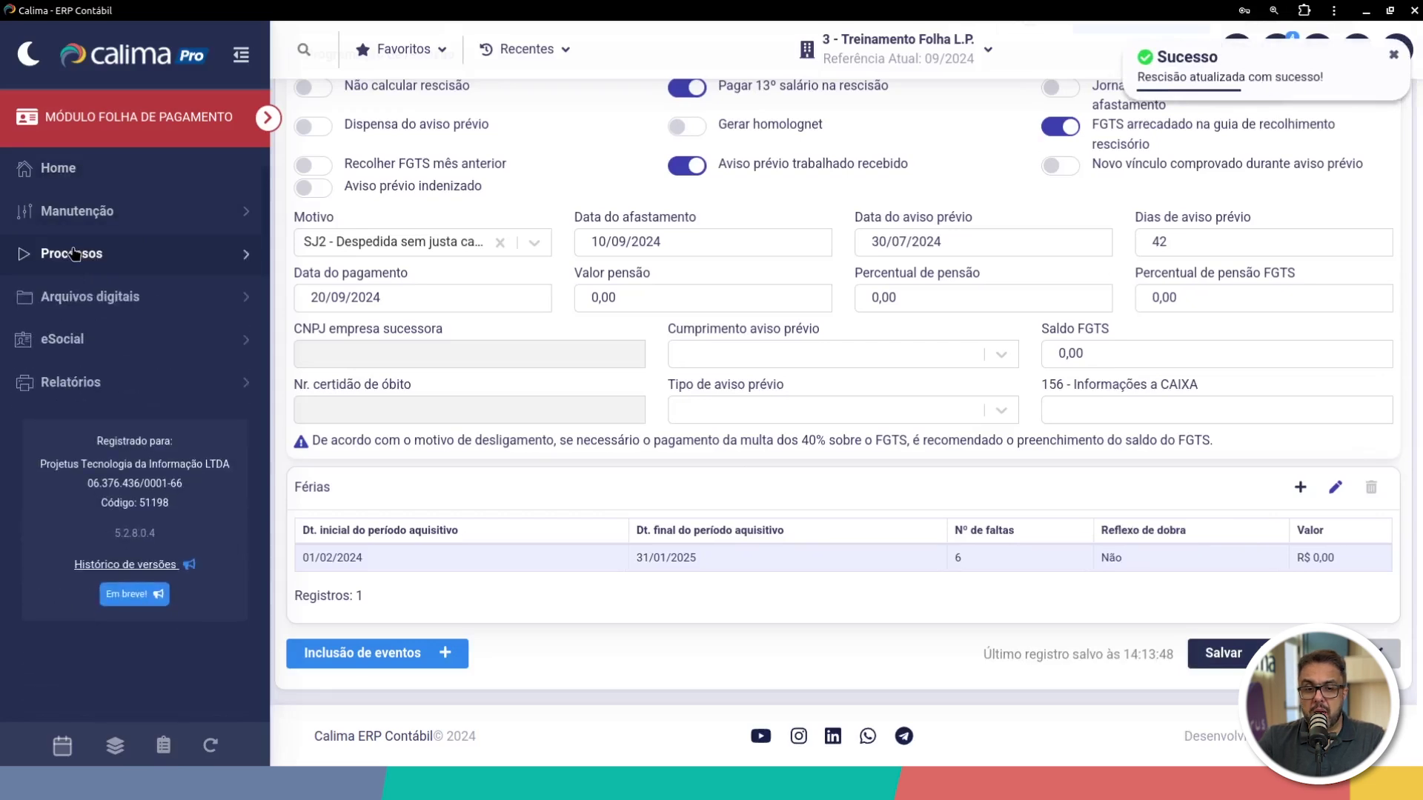
left_click(74, 254)
left_click(108, 303)
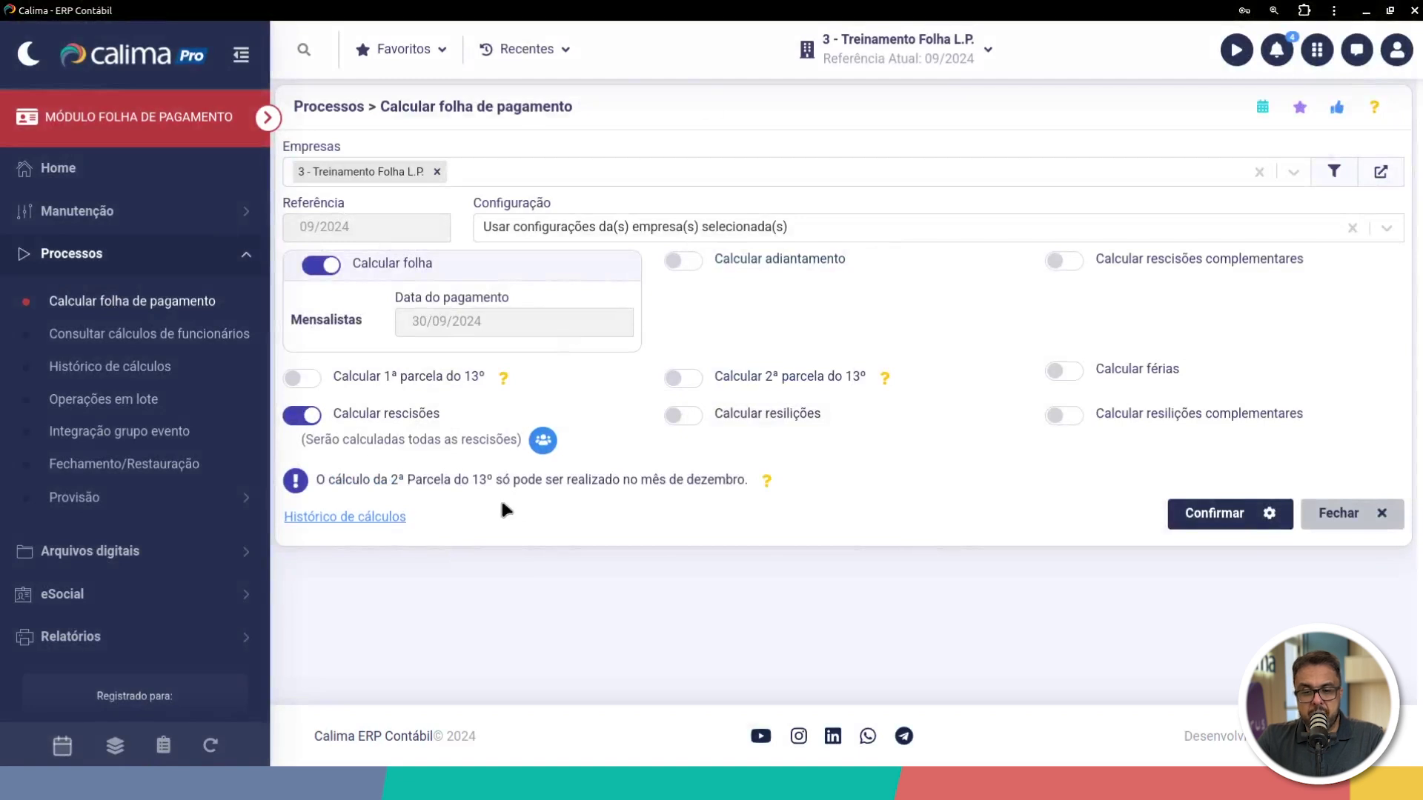
left_click_drag(523, 447, 296, 451)
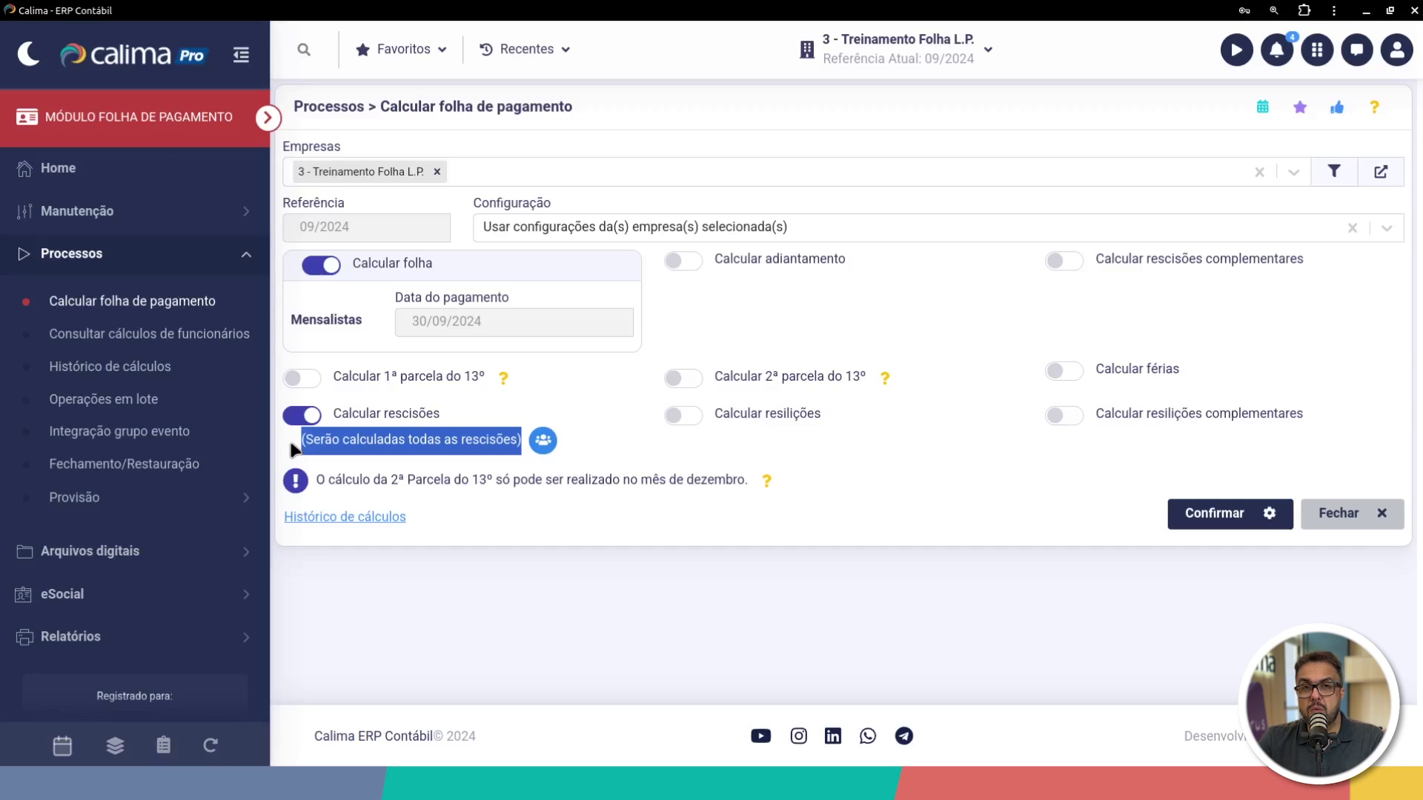
left_click(319, 275)
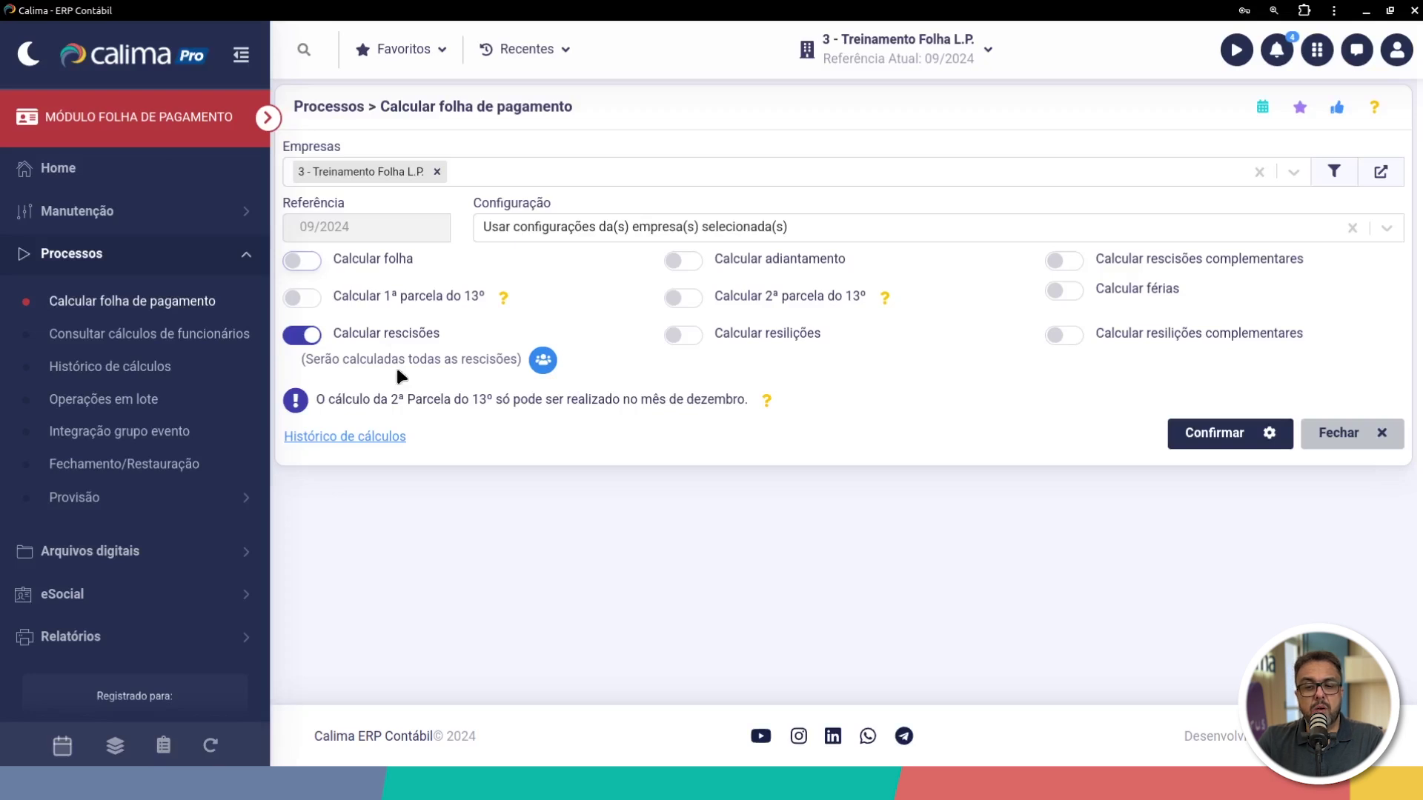
left_click(1236, 431)
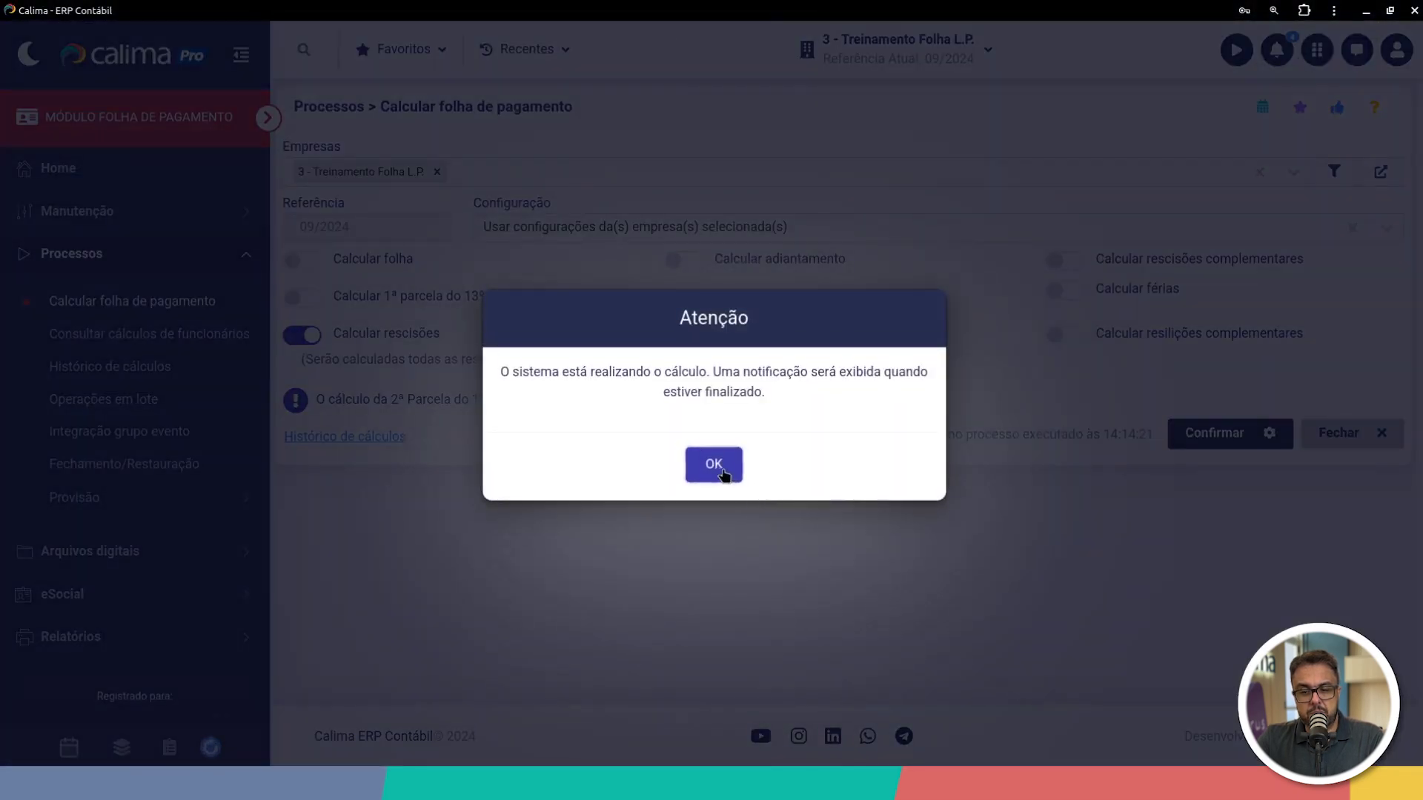
left_click(722, 466)
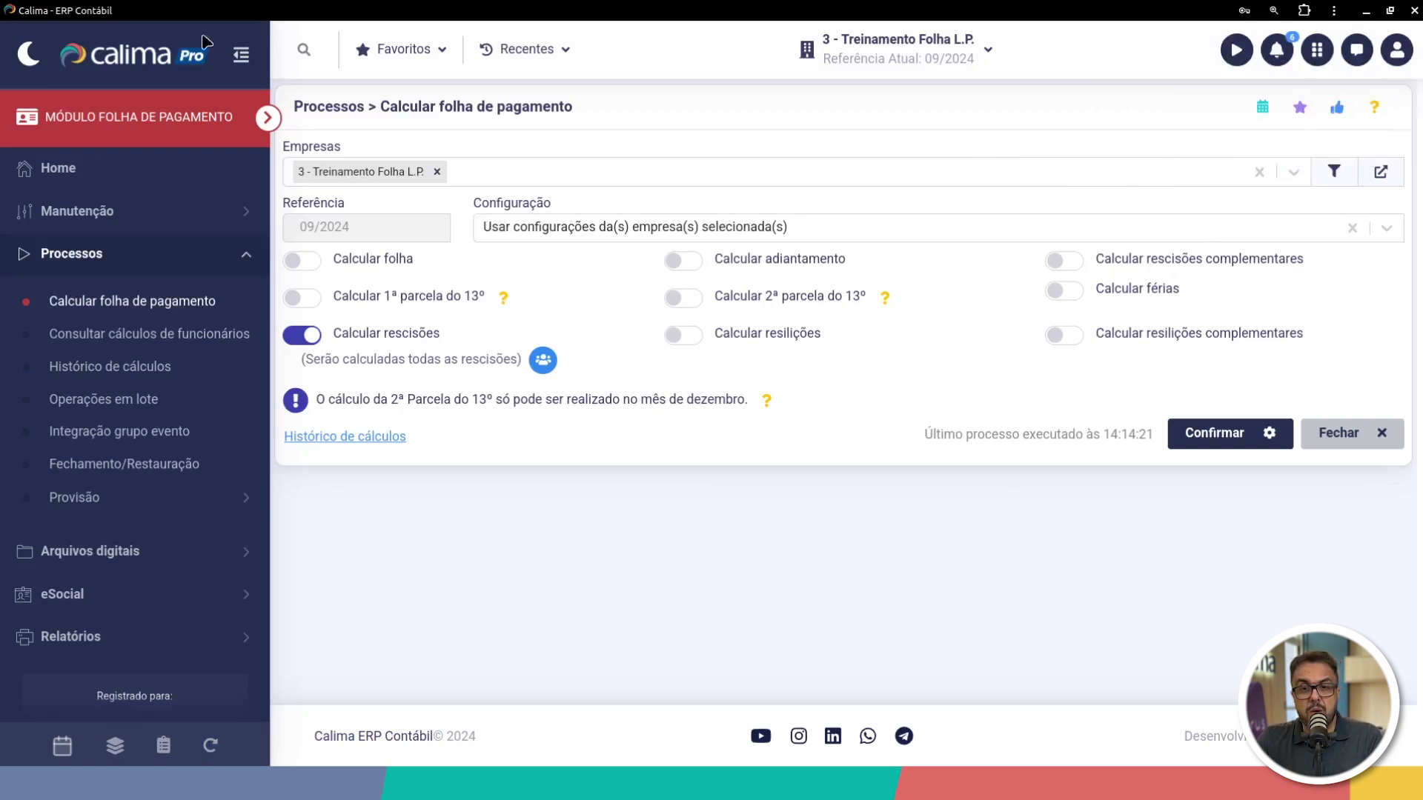
- Find TRABALHADOR A among the Inativos in Consultar cálculos de funcionários and examine the calculated earnings and deductions
left_click(131, 336)
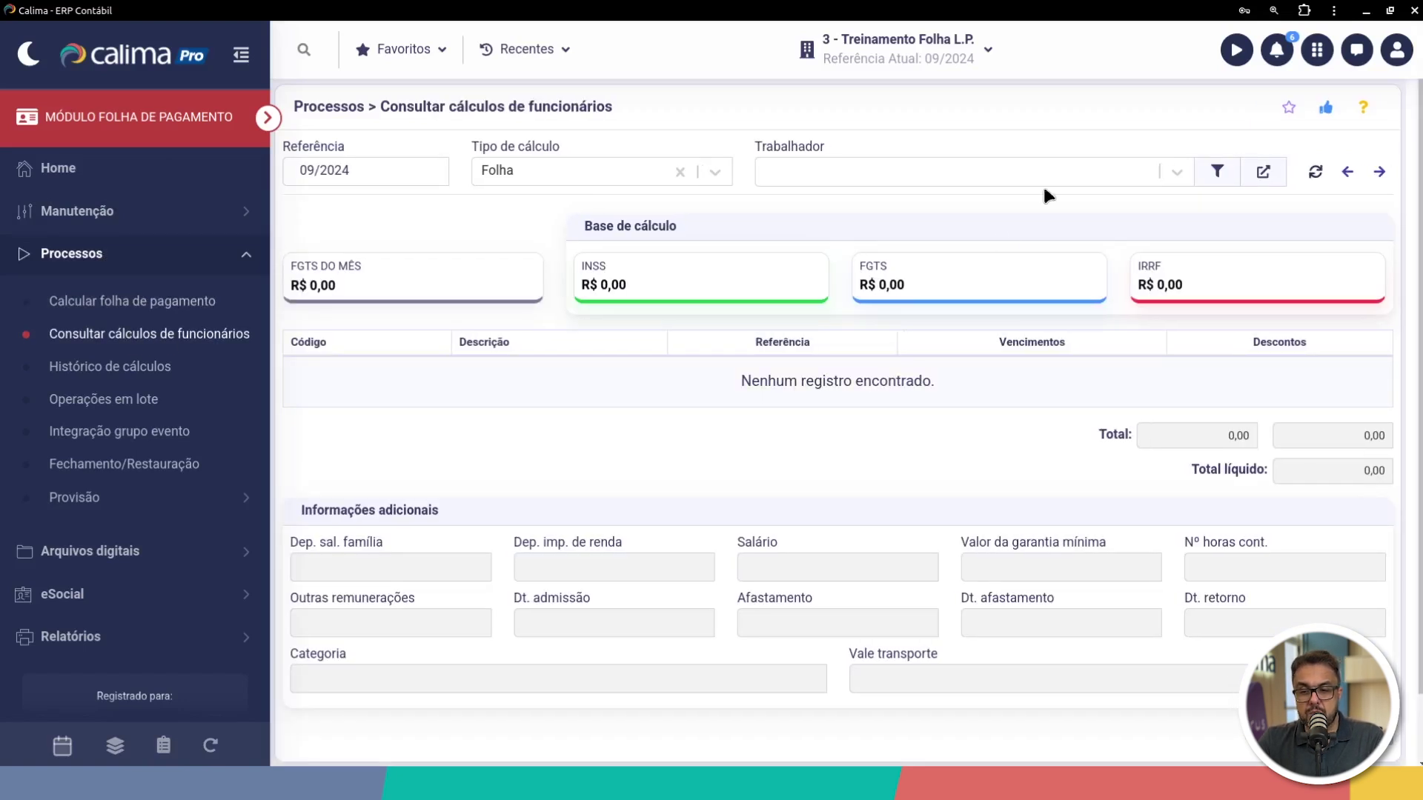
left_click(1263, 171)
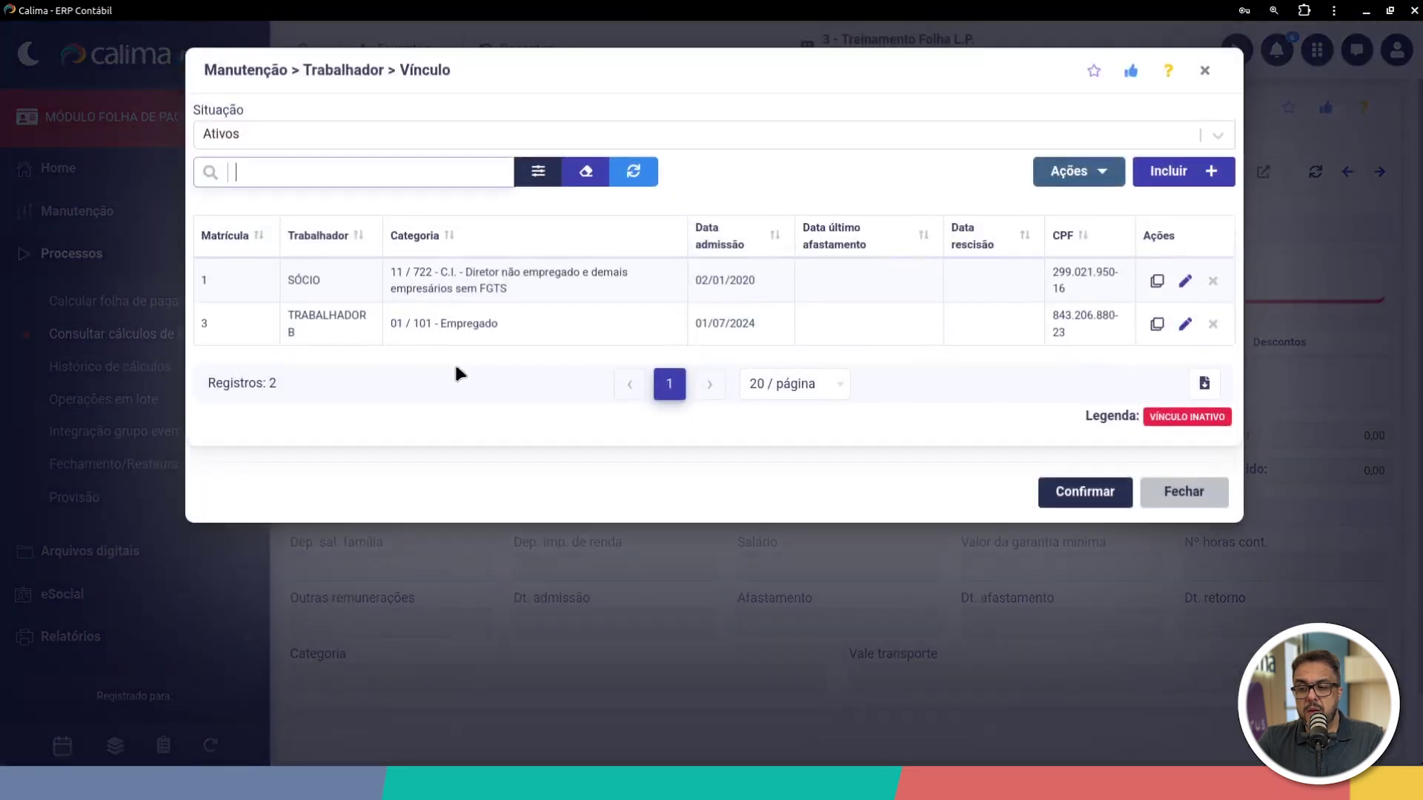
left_click(254, 134)
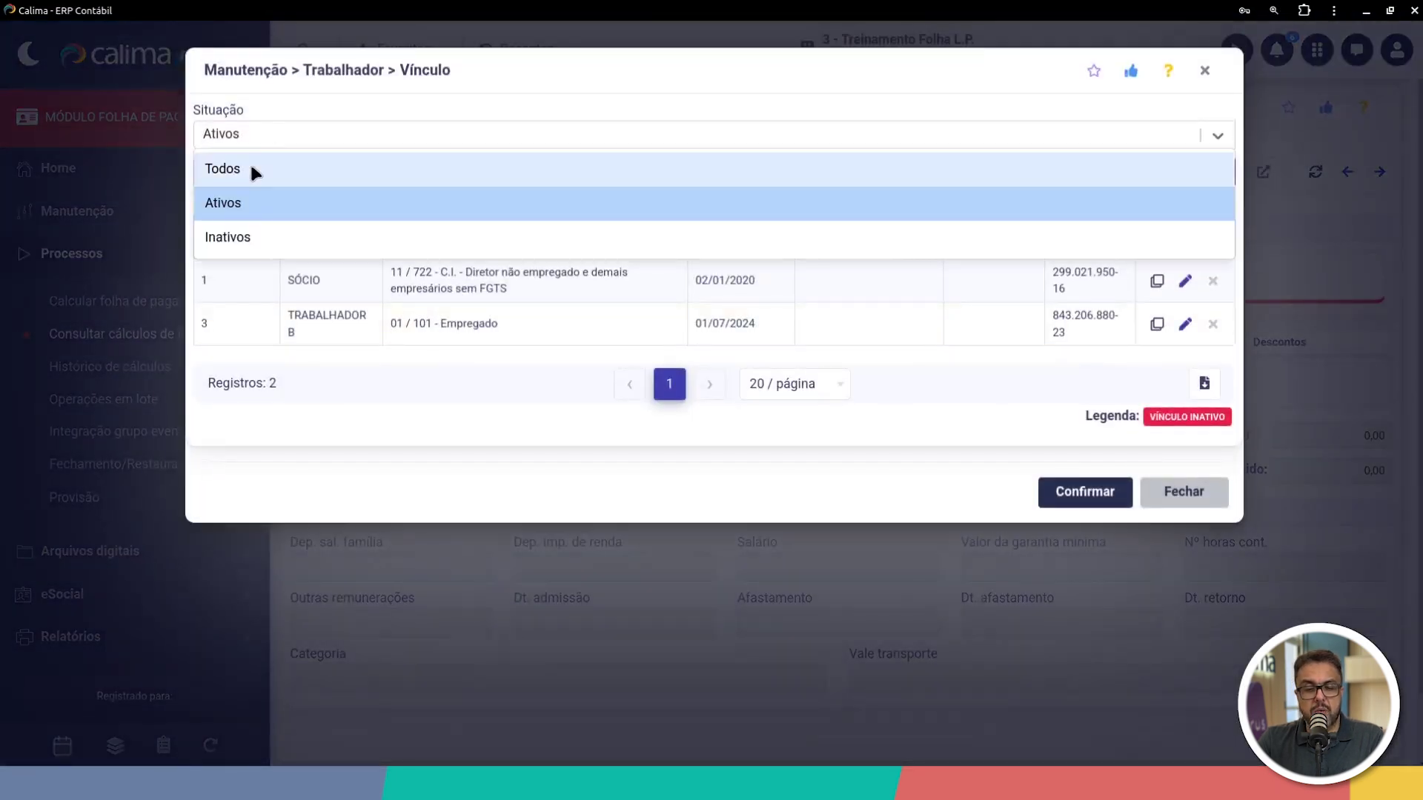
left_click(239, 239)
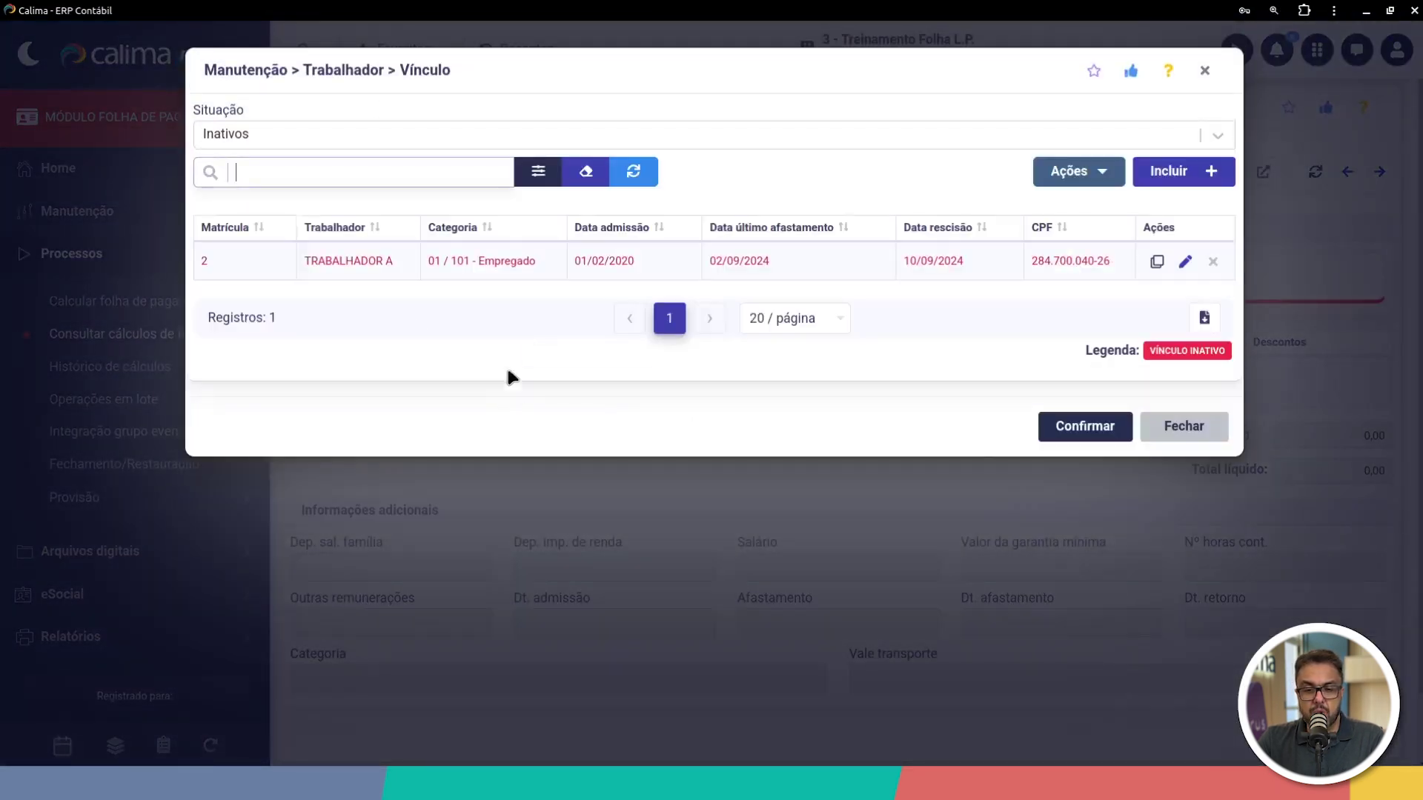
left_click(367, 256)
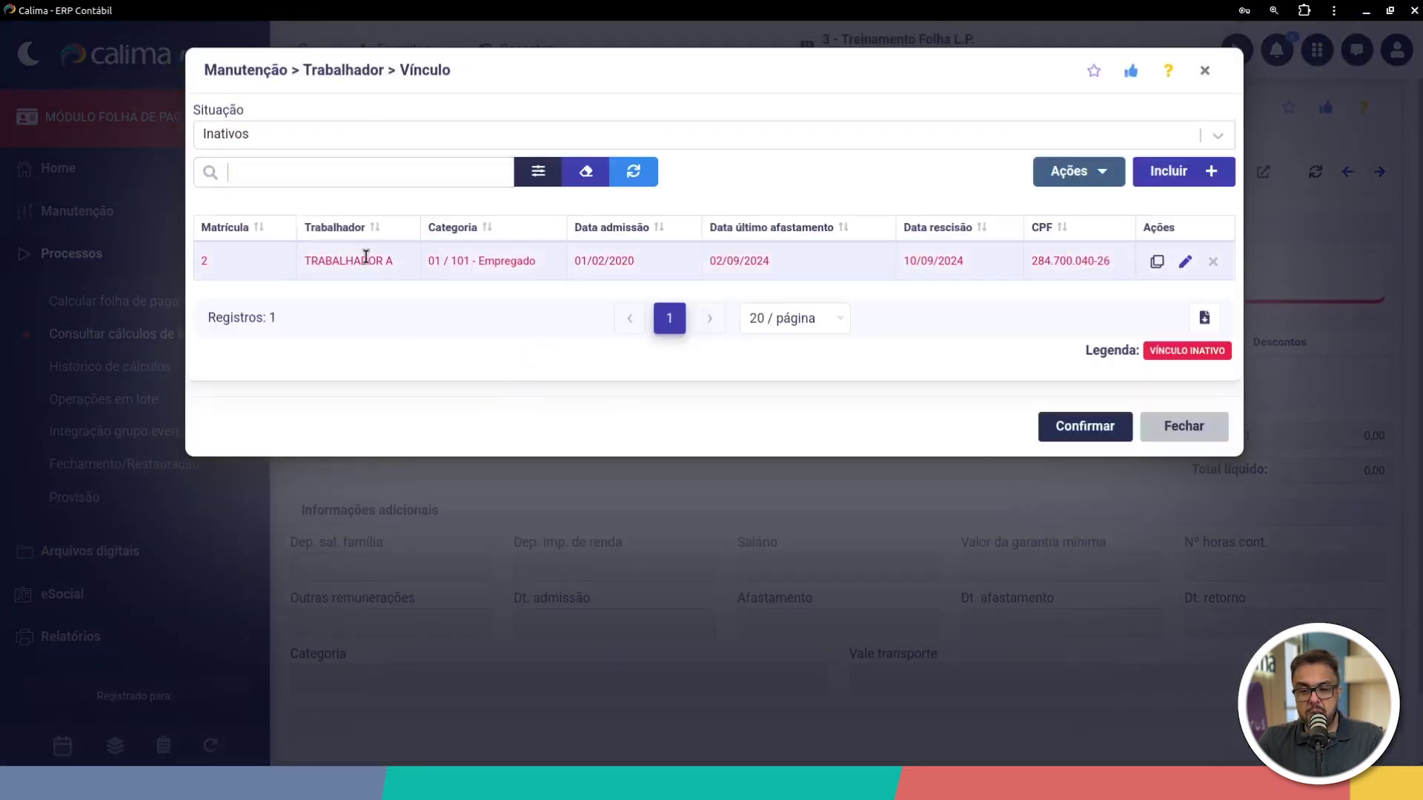
left_click(1102, 434)
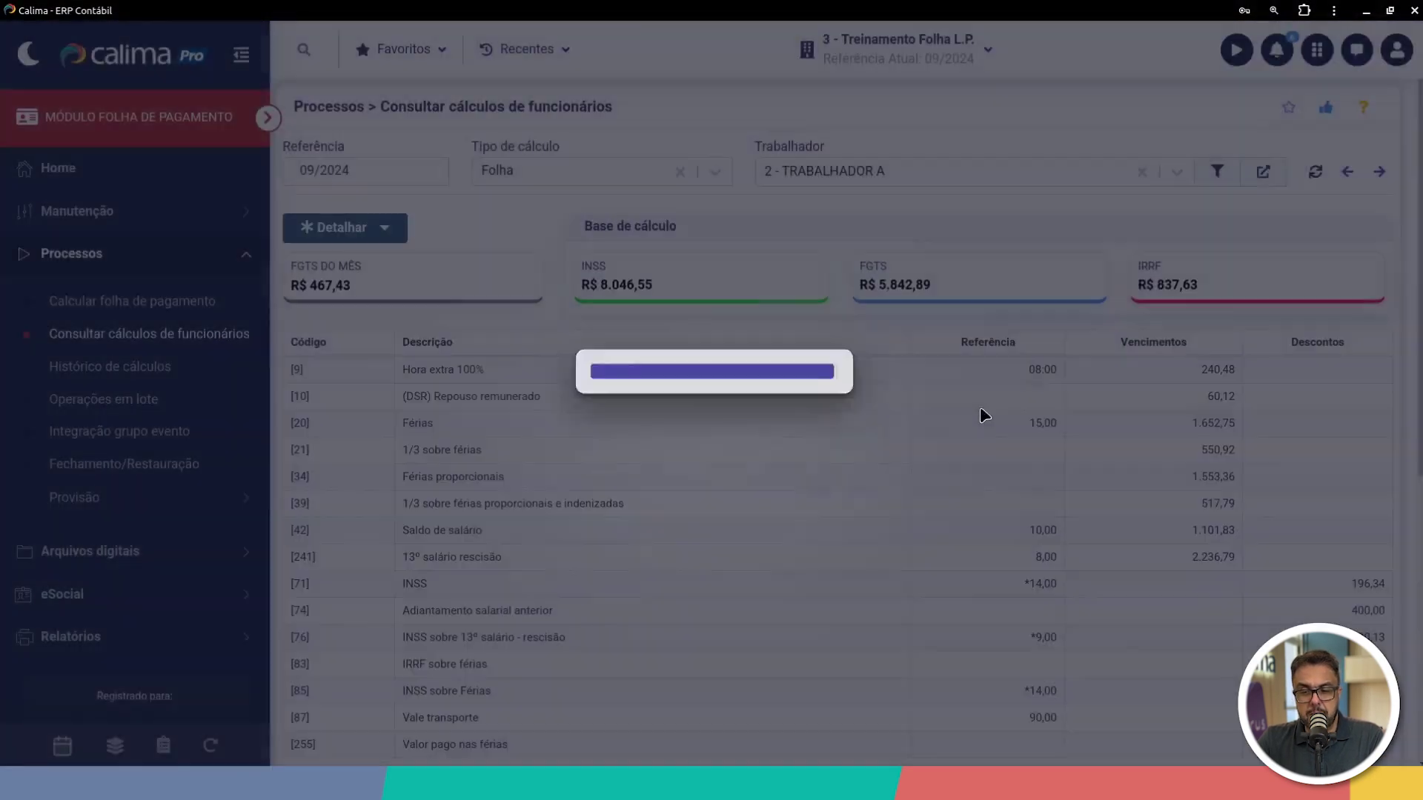
scroll(898, 482, "down", 3)
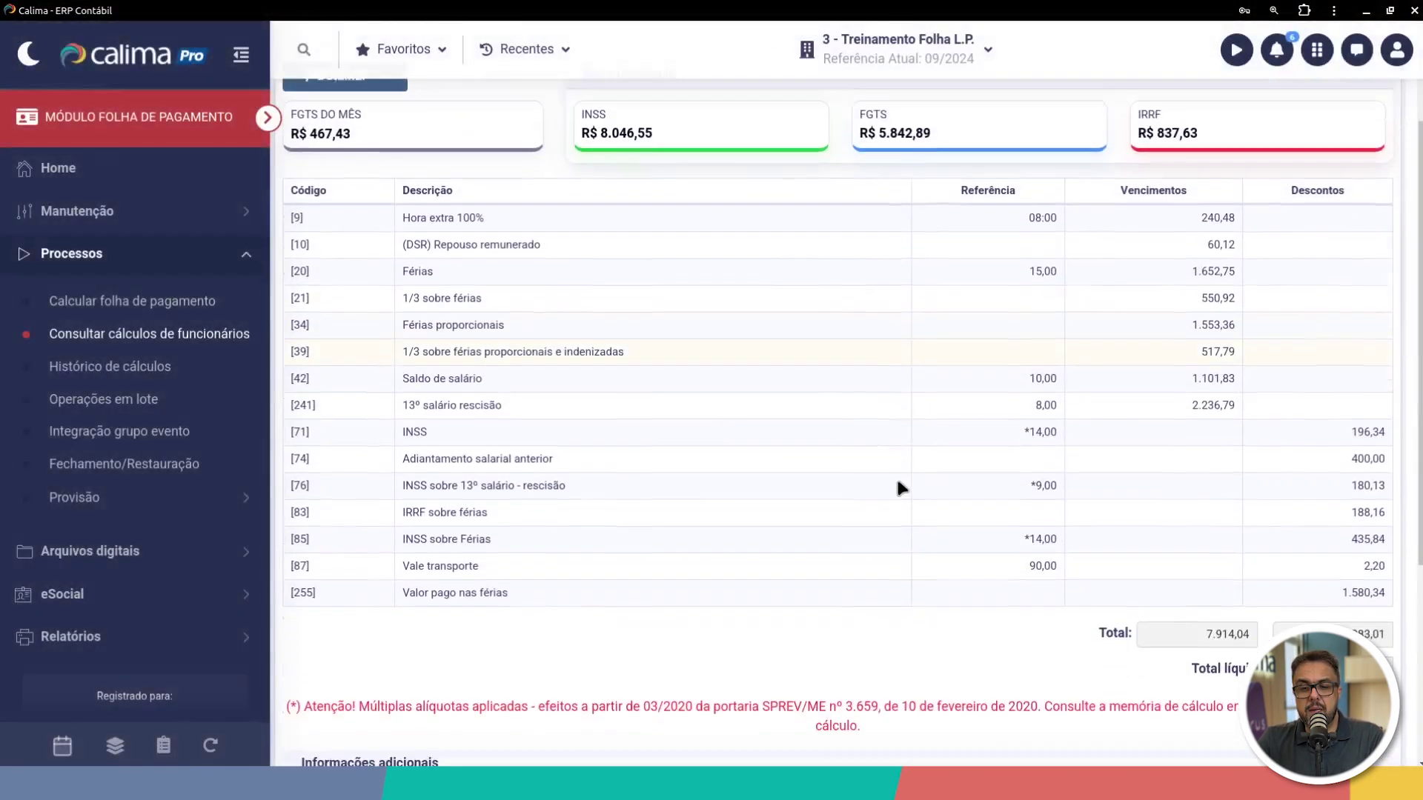
scroll(898, 482, "up", 3)
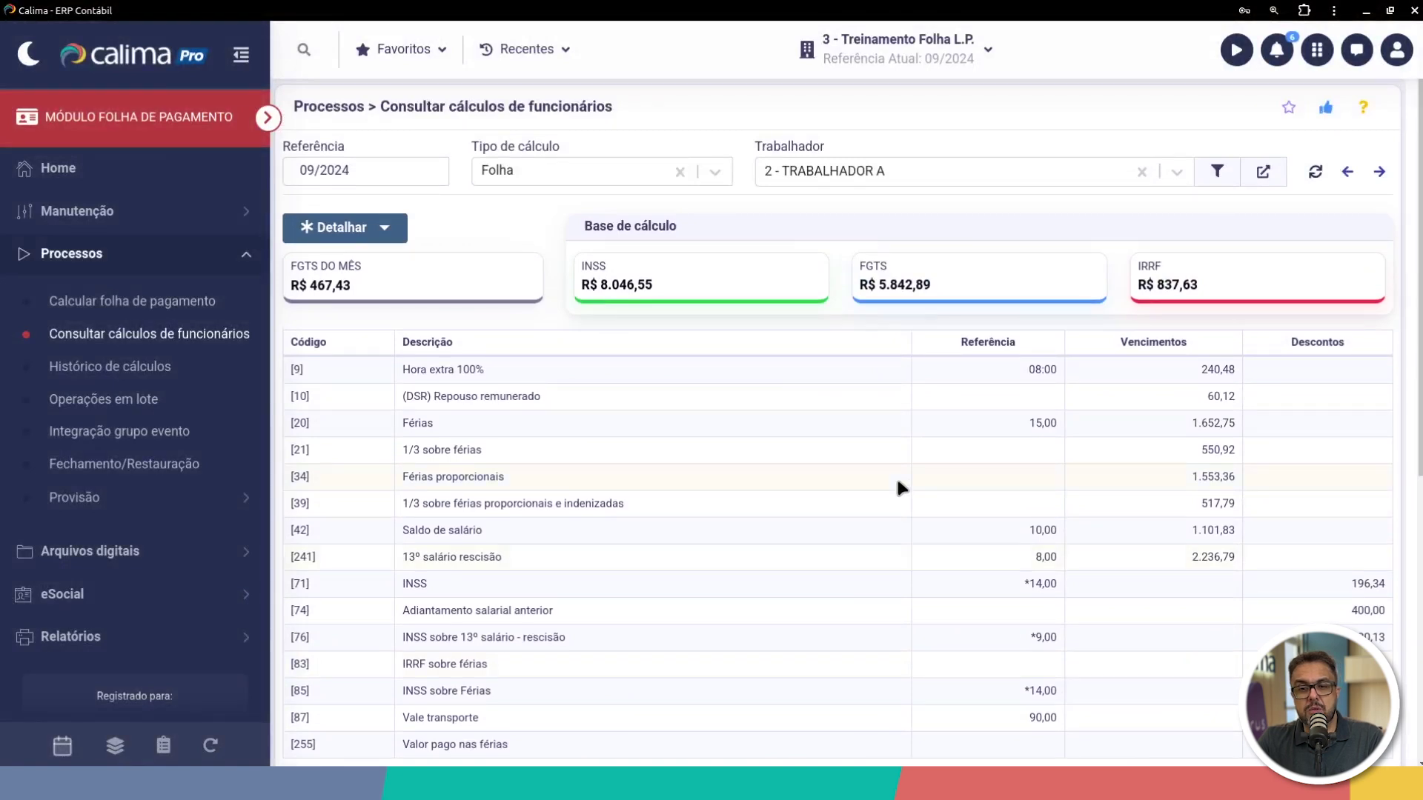
scroll(897, 483, "down", 5)
scroll(897, 482, "up", 3)
scroll(897, 482, "up", 1)
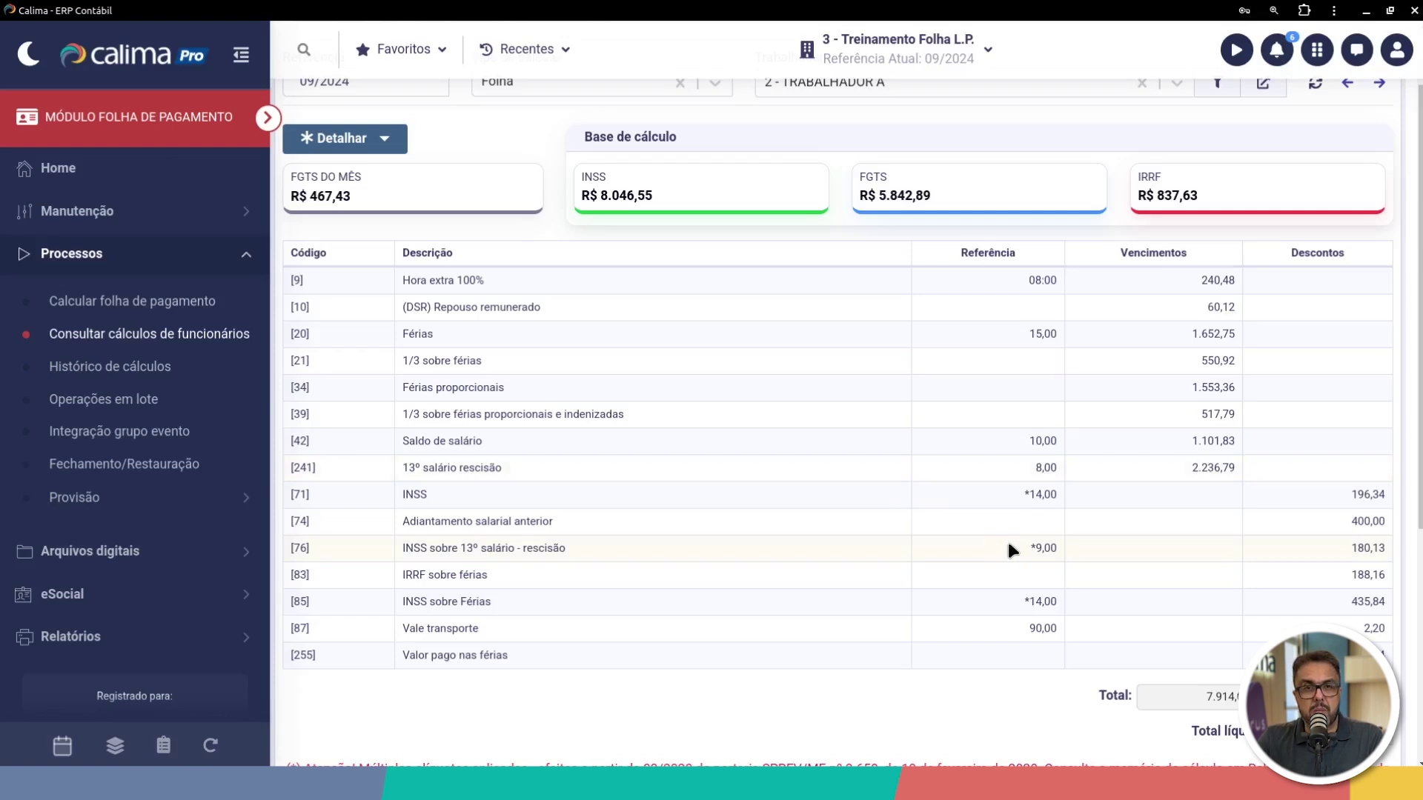
- Open the Termo de rescisão do contrato de trabalho report
left_click(59, 264)
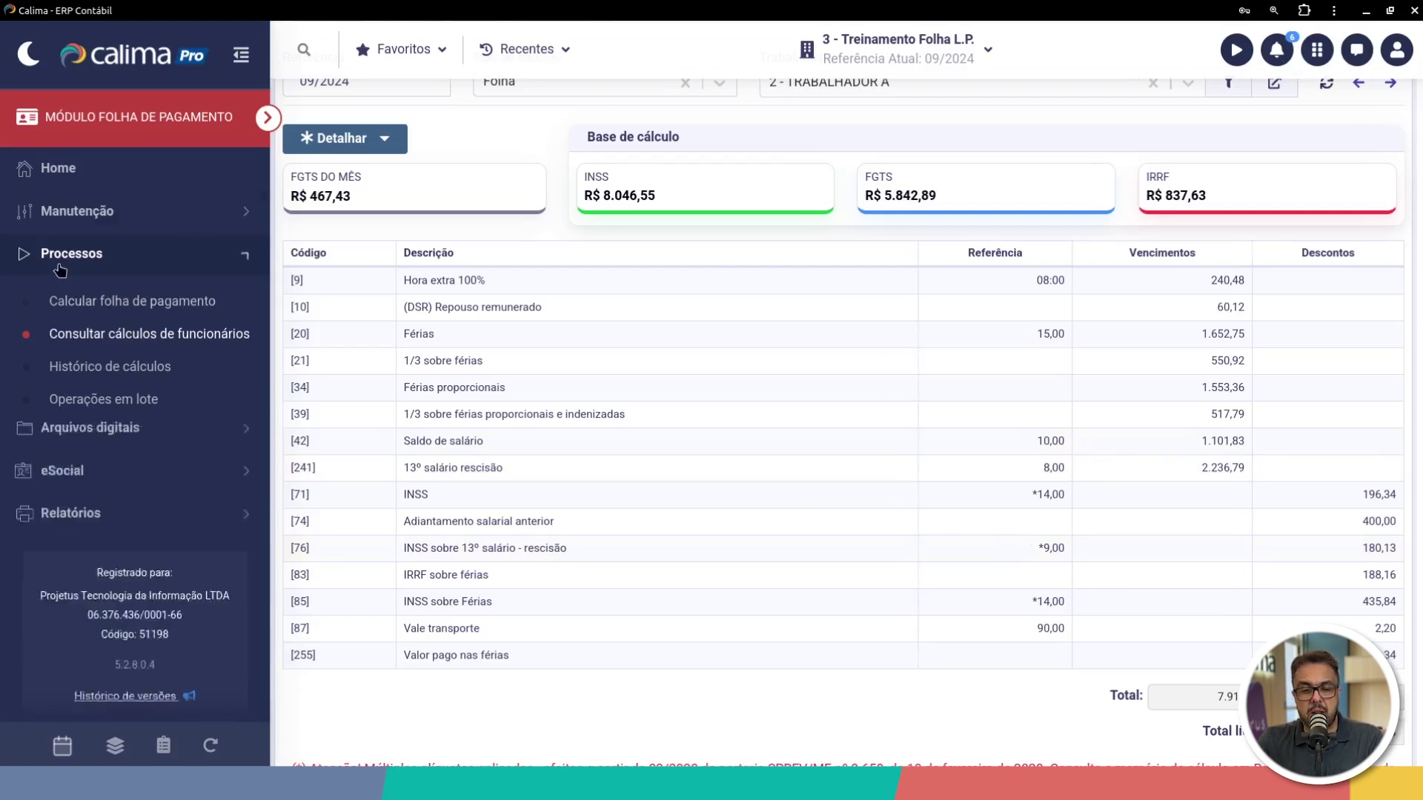
left_click(72, 383)
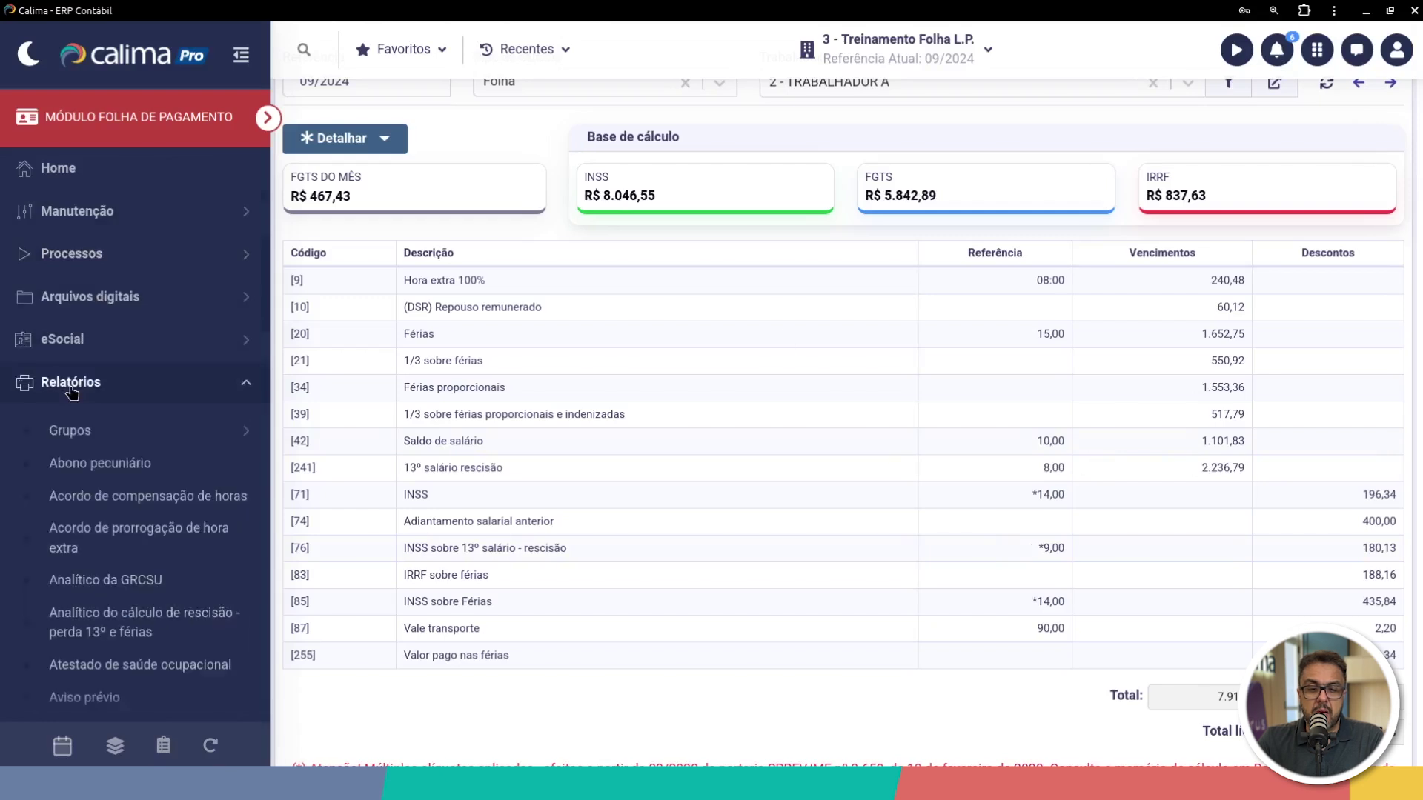
scroll(148, 460, "down", 5)
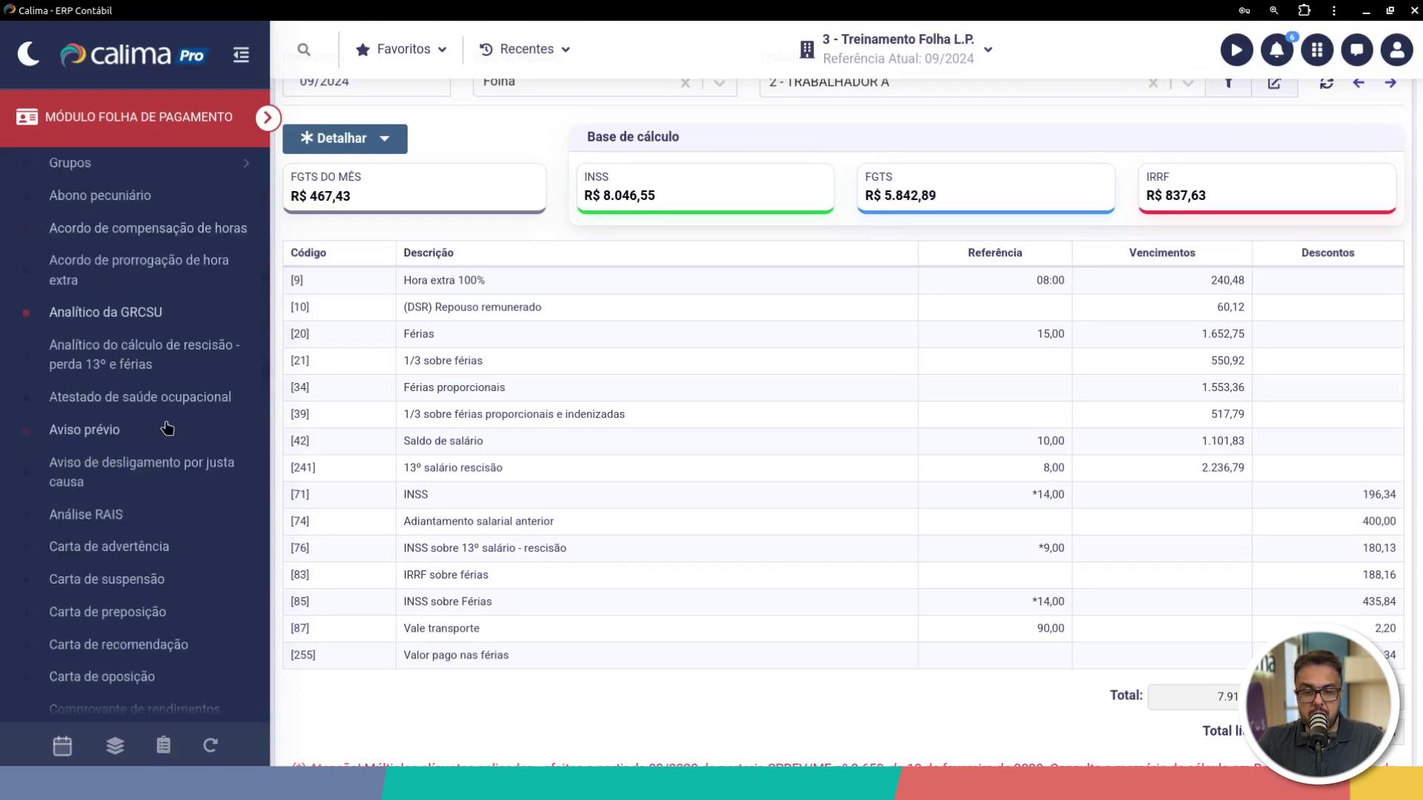
scroll(152, 466, "down", 6)
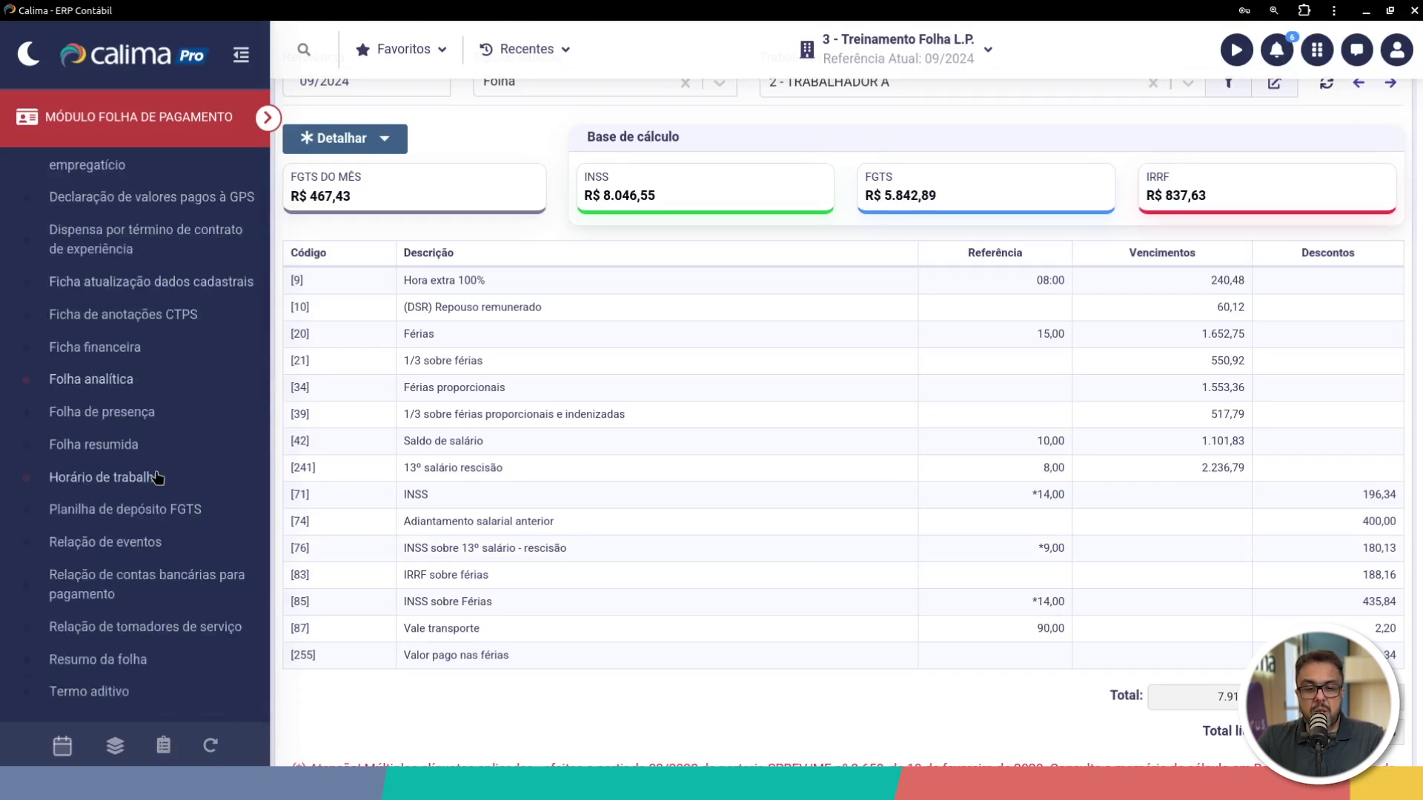
scroll(152, 504, "down", 4)
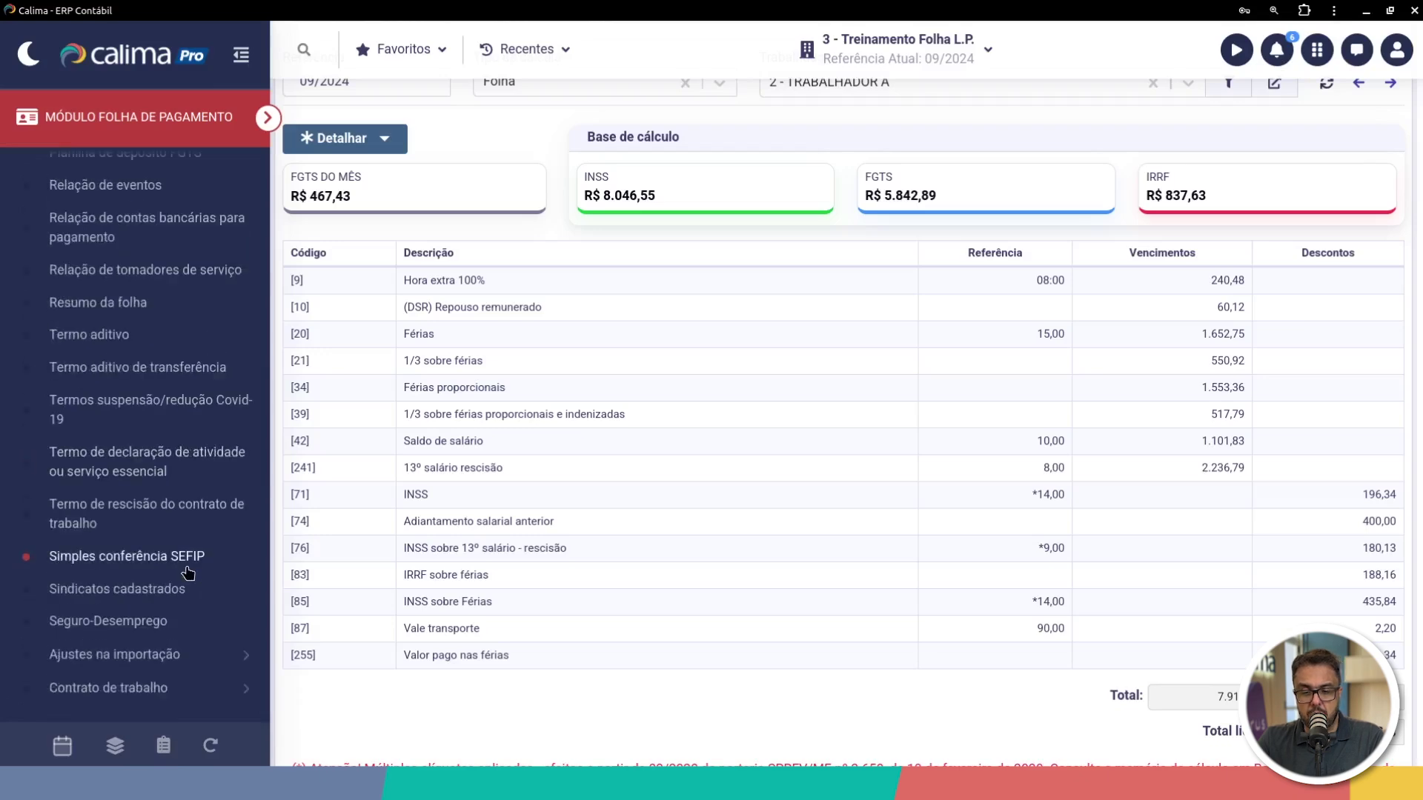
left_click(130, 509)
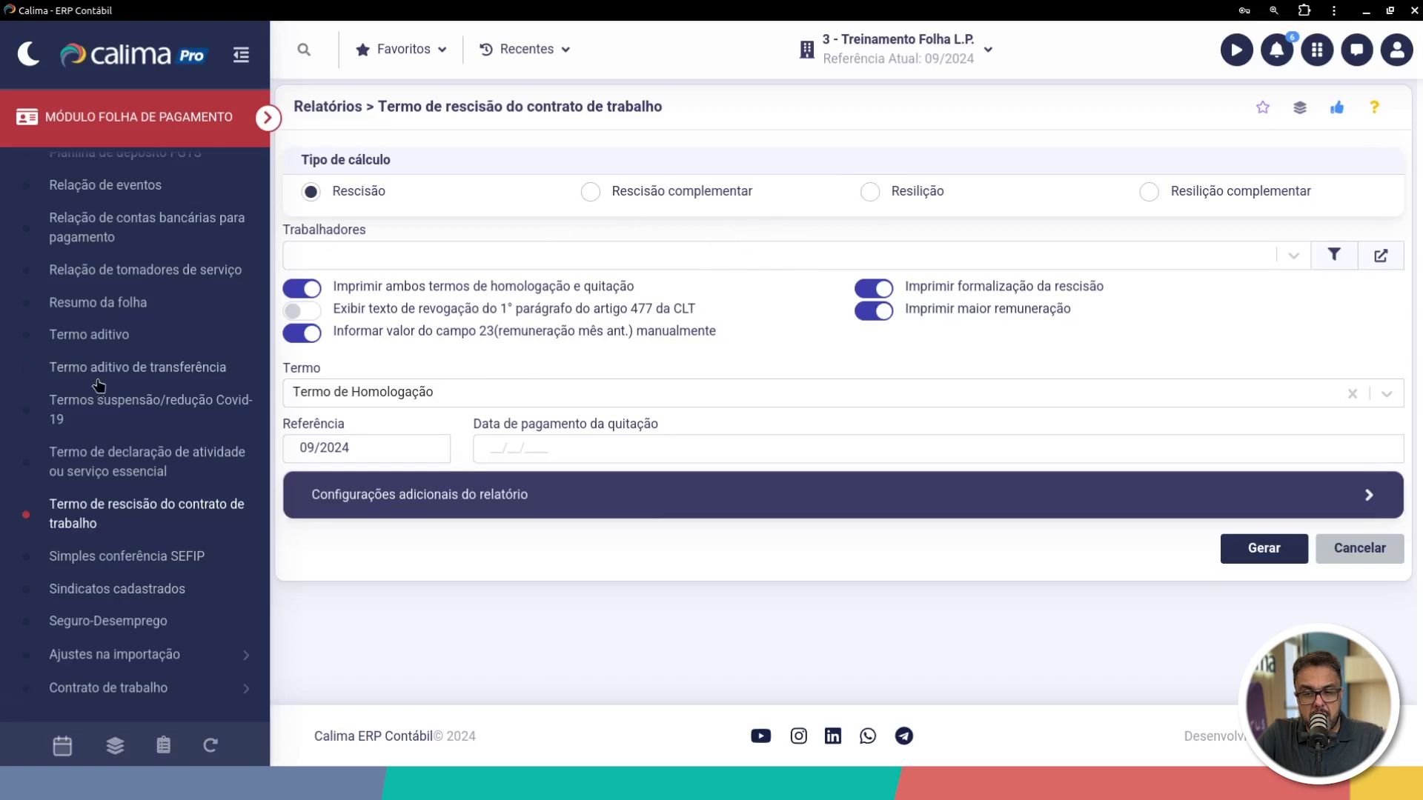
left_click_drag(462, 107, 687, 110)
- Generate the Termo de Homologação for worker 2 - TRABALHADOR A, keeping the default print options and reference 09/2024
left_click(315, 260)
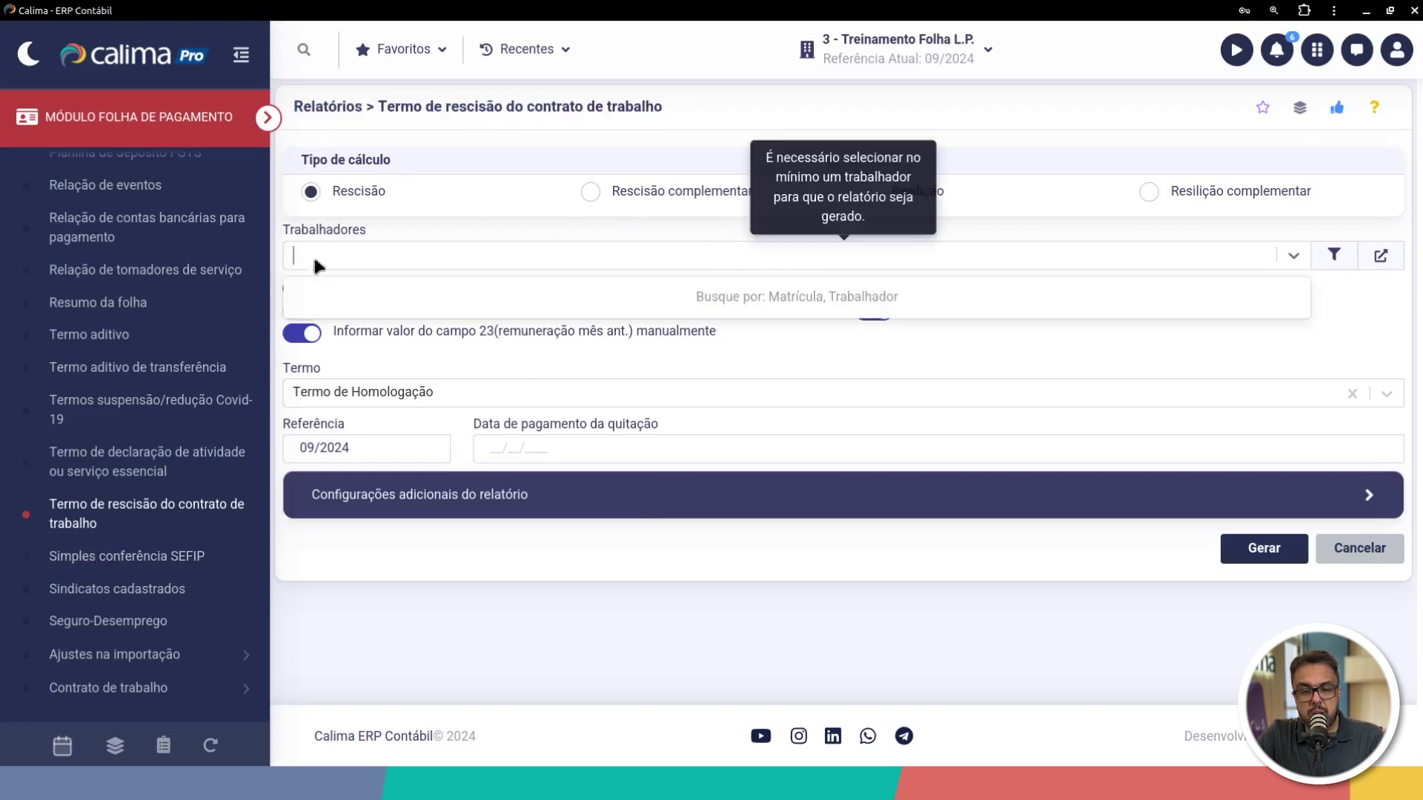
type("2")
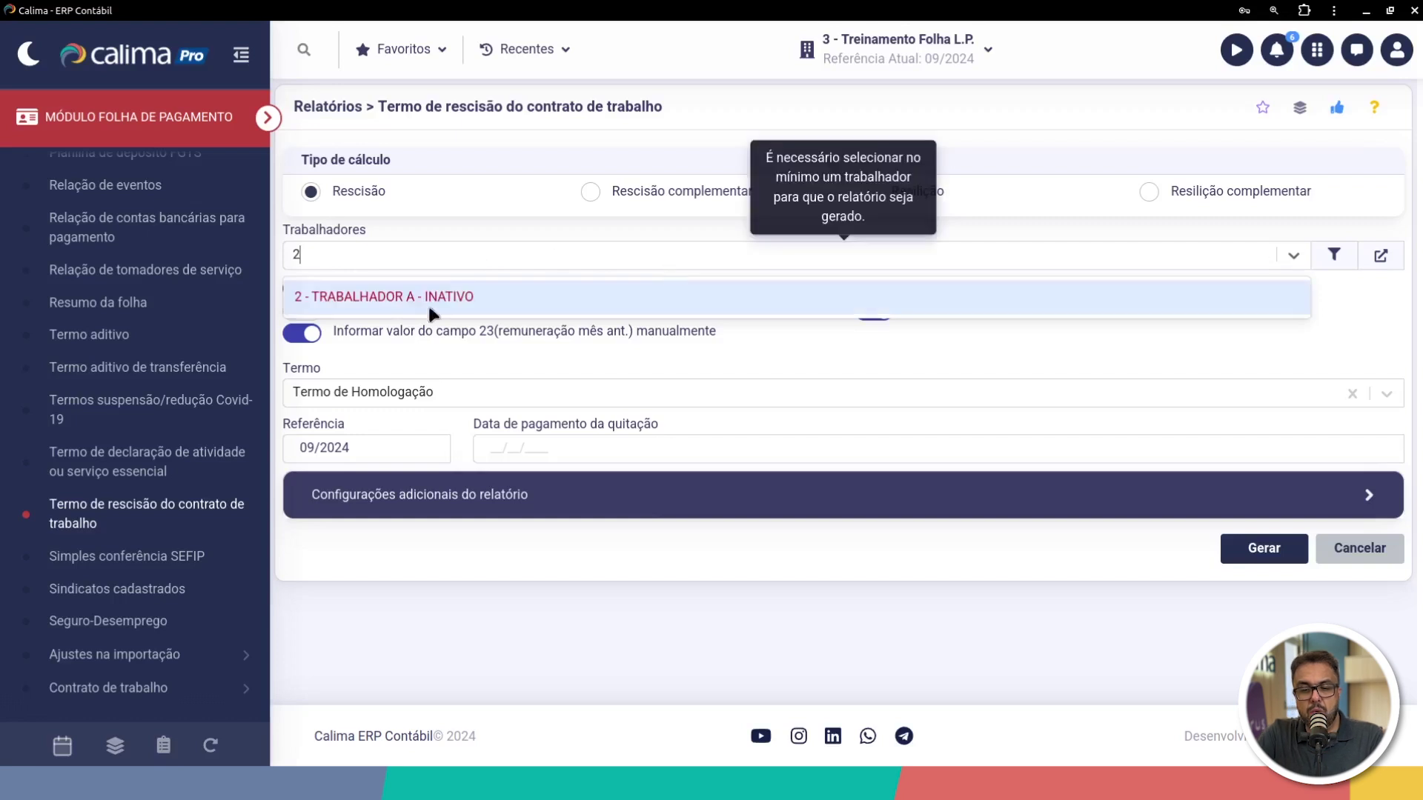
left_click(354, 297)
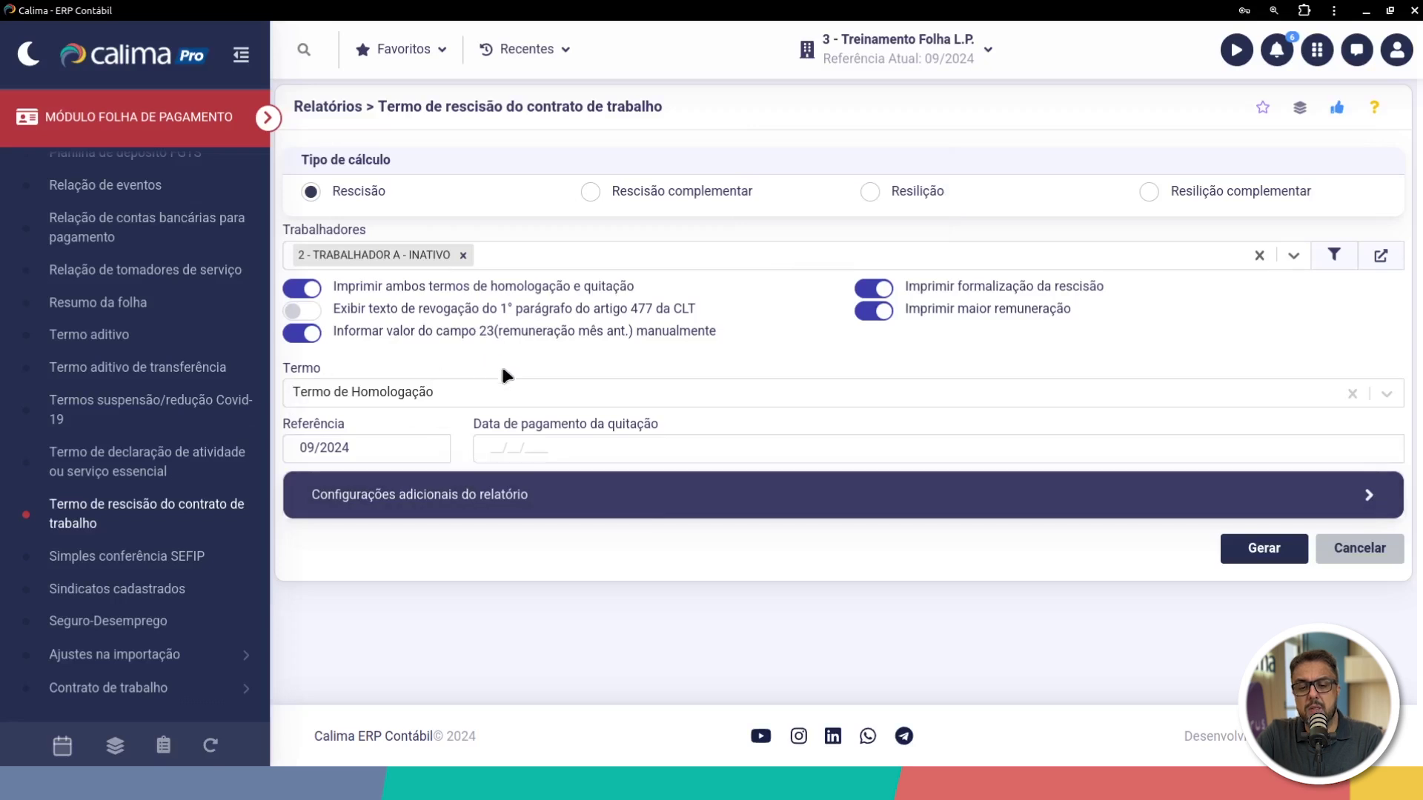
mouse_move(425, 393)
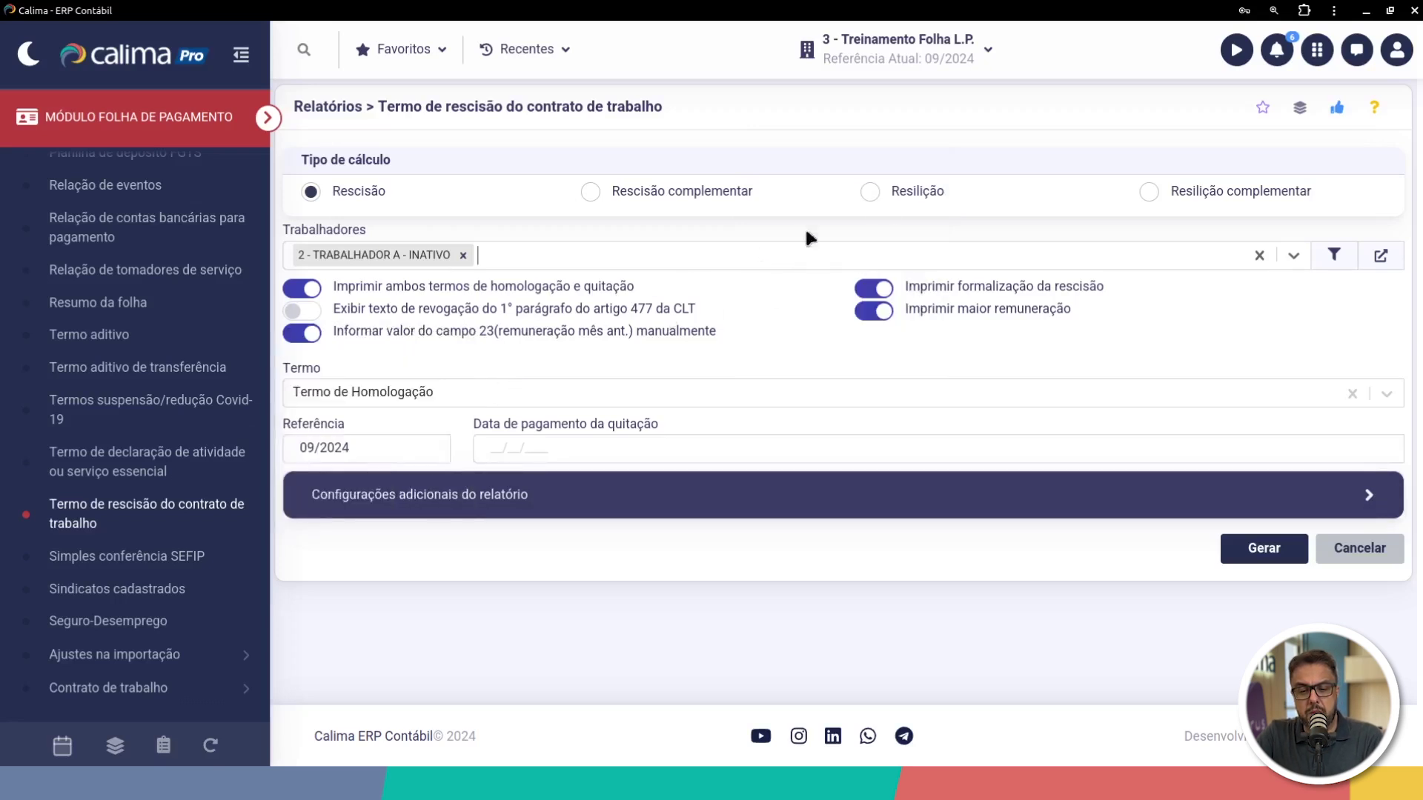
mouse_move(412, 297)
mouse_move(561, 337)
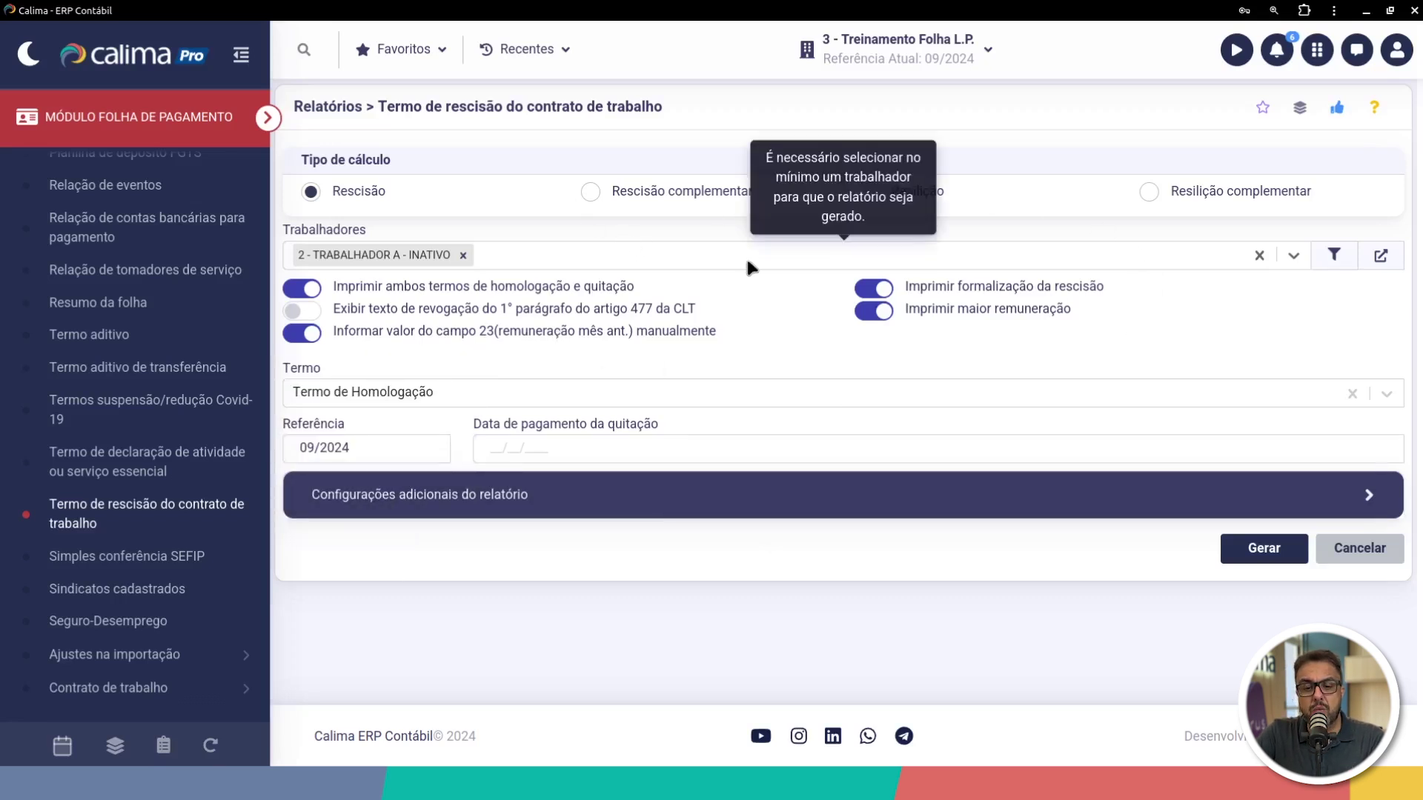
left_click(1262, 552)
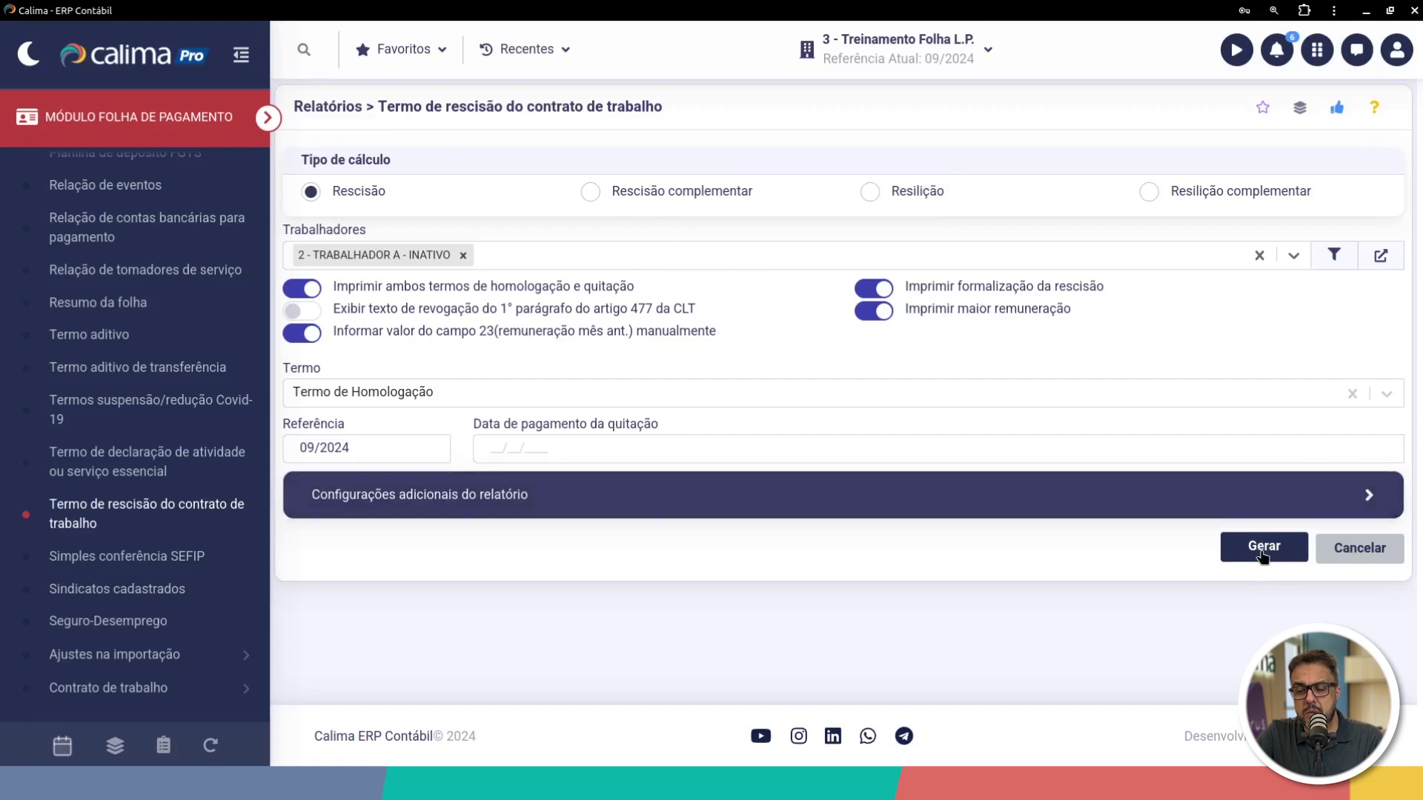